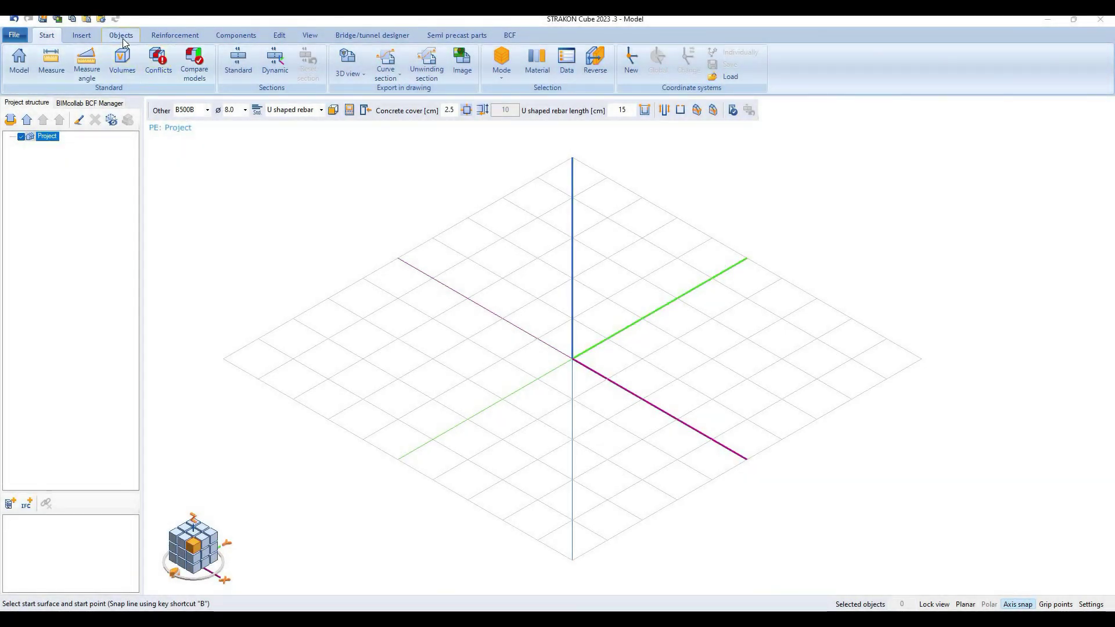
Step: In front view, draw the footing's 200 cm bottom edge and 40 cm left edge from the origin
left_click(123, 39)
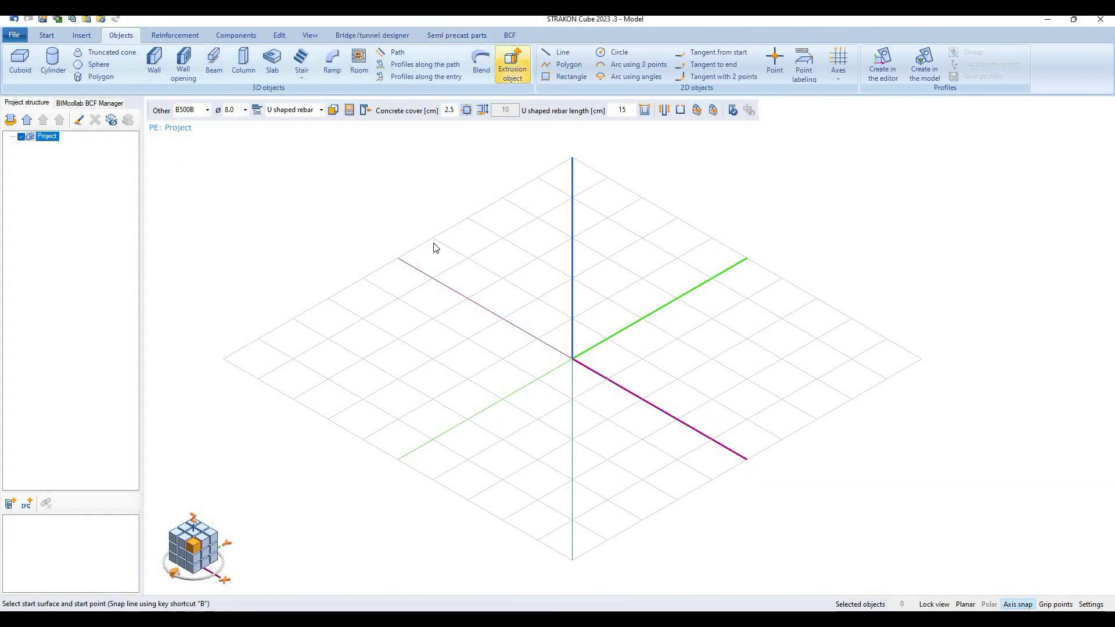
left_click(561, 52)
key("F5")
scroll(581, 367, "up", 3)
key("Return")
type("200")
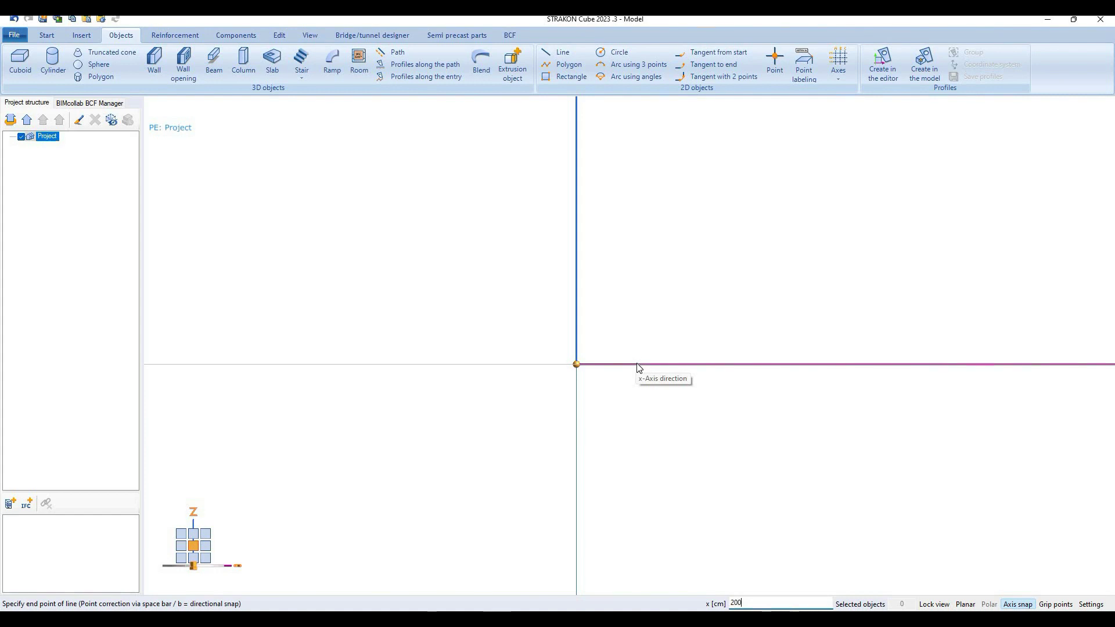
key("Return")
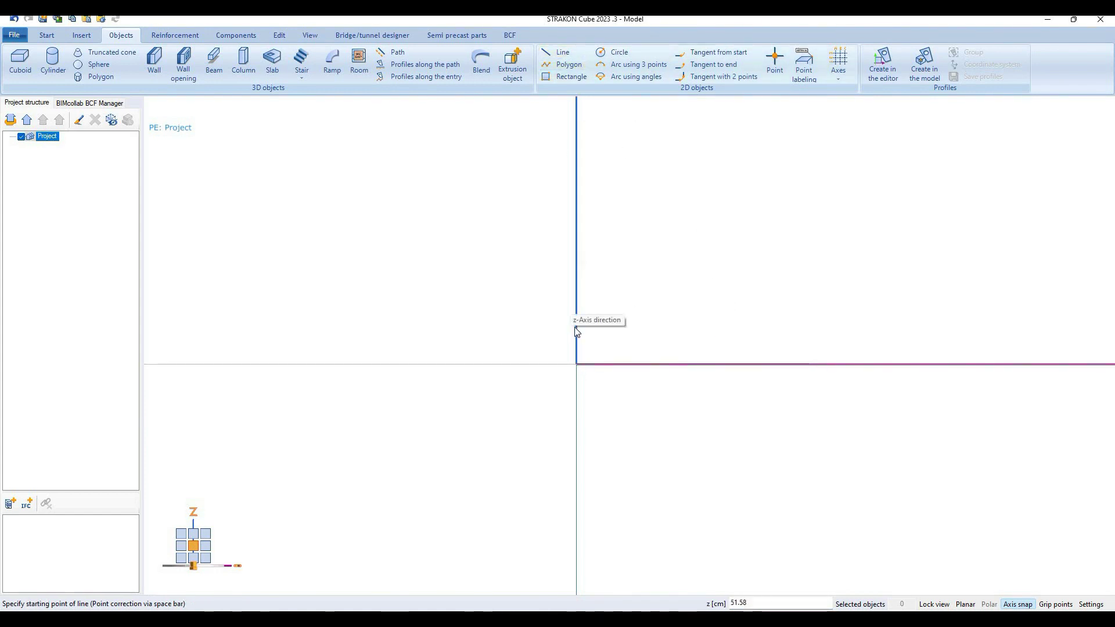
left_click(575, 364)
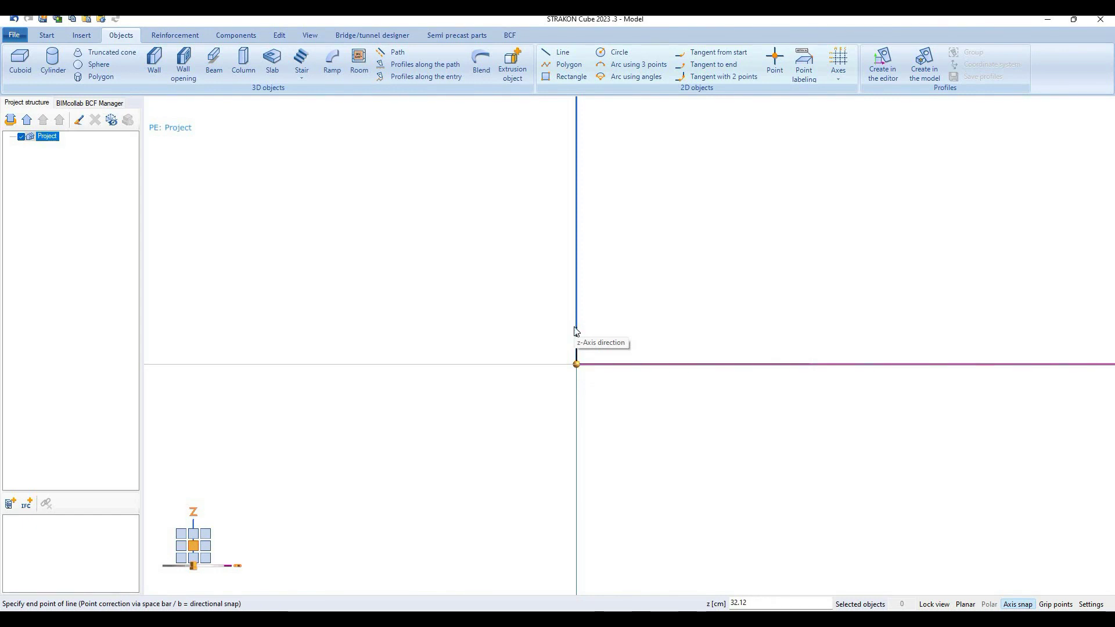
key("Return")
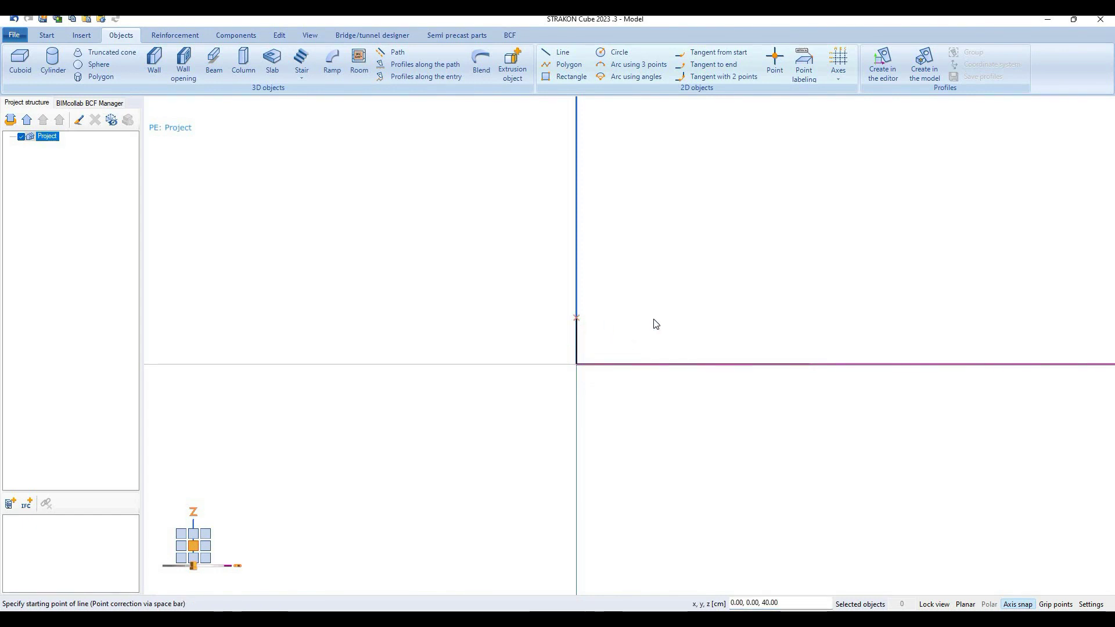
Step: Continue the outline with the 300 cm stem face, 30 cm stem top, stem back down, 85 cm footing top, then close
key("Return")
key("Return")
key("Return")
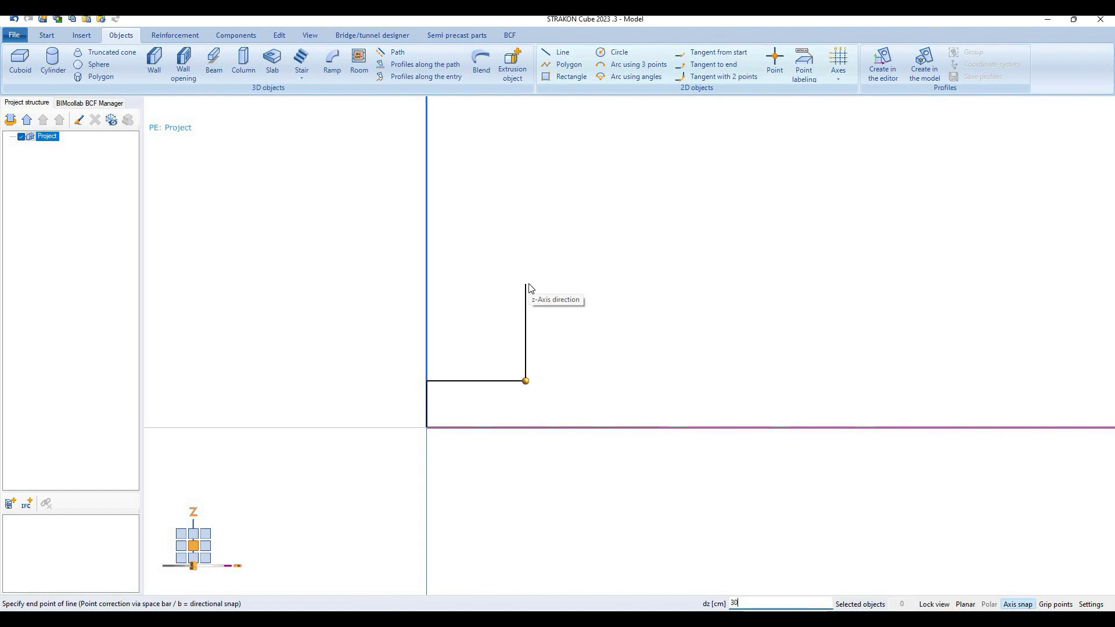
key("Return")
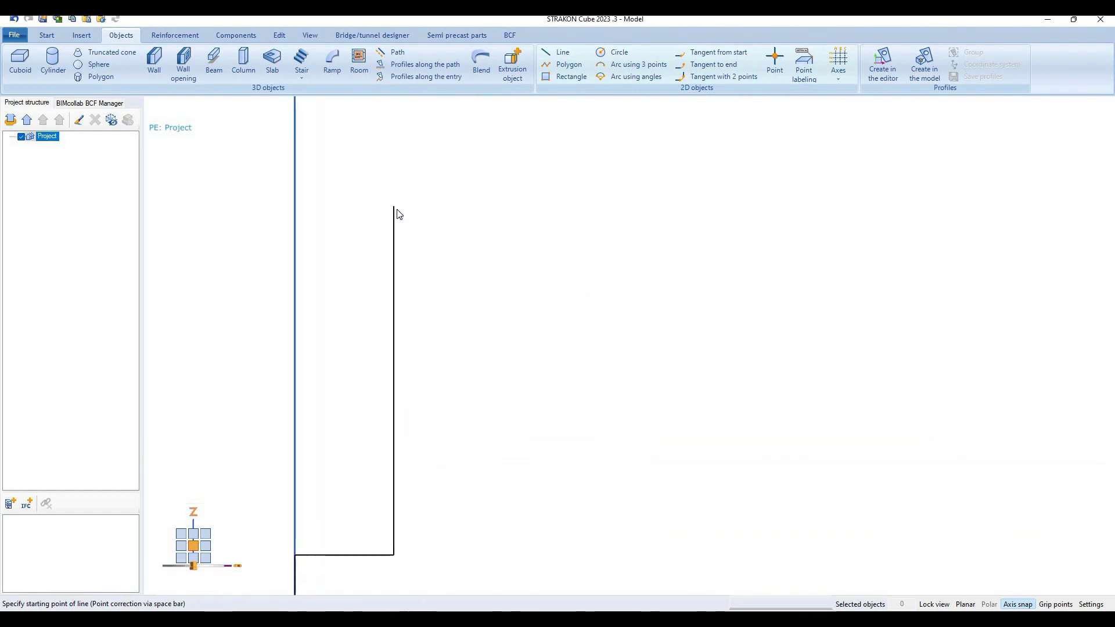
key("Return")
type("30")
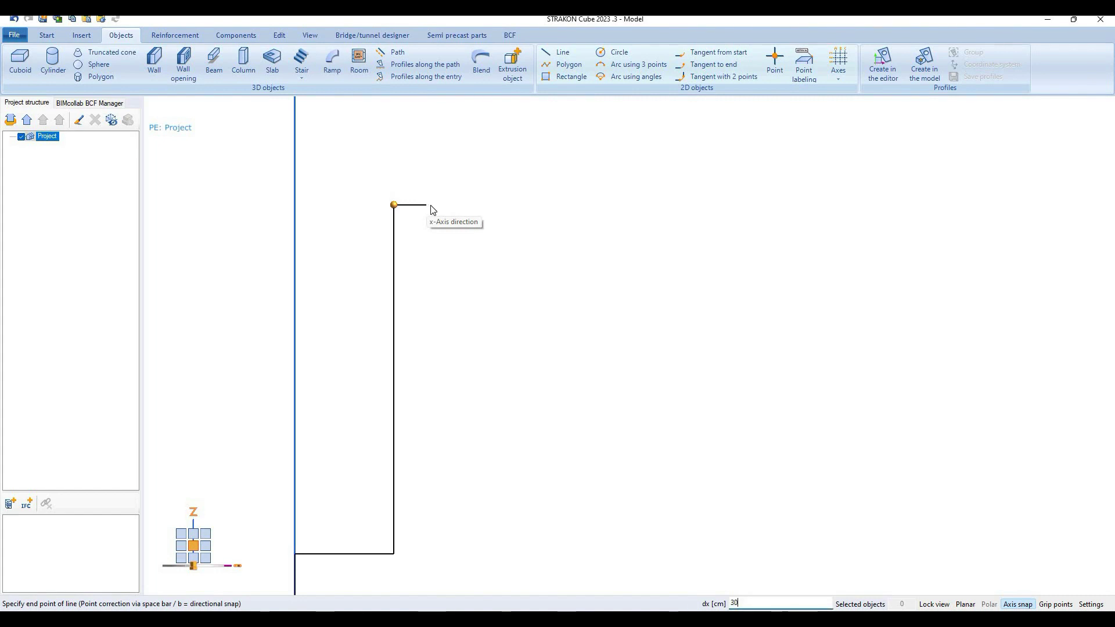
key("Return")
key("Return")
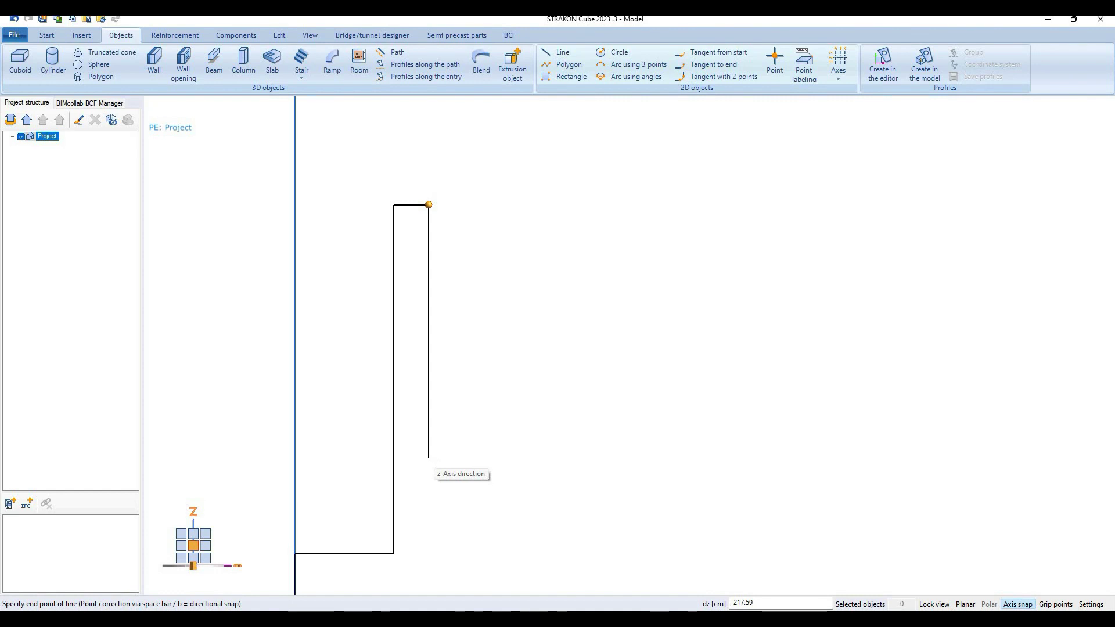
key("Return")
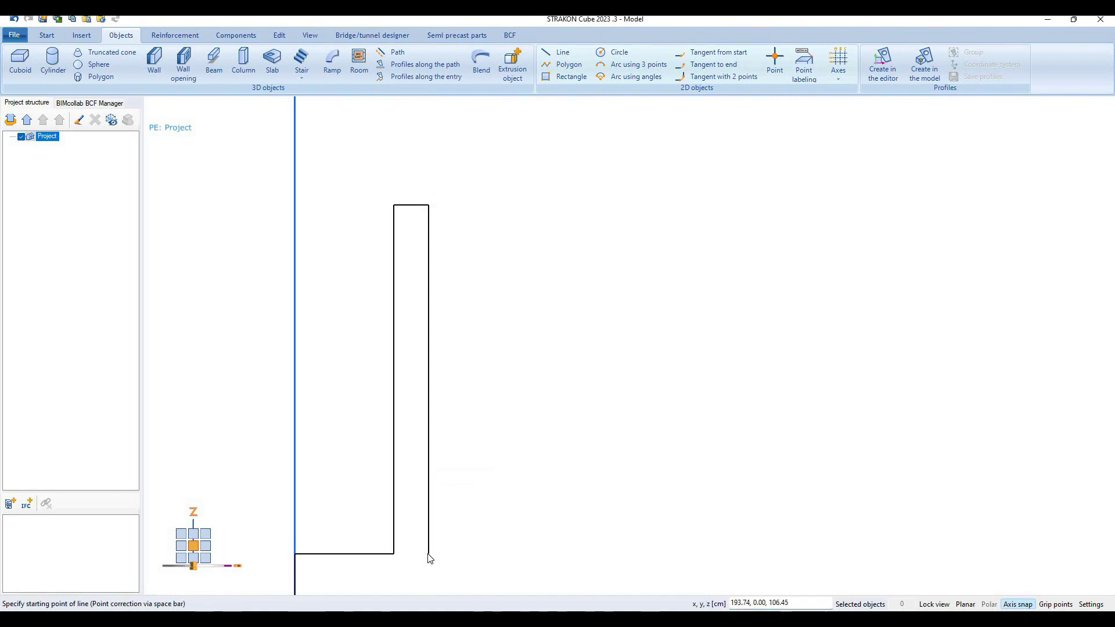
key("Return")
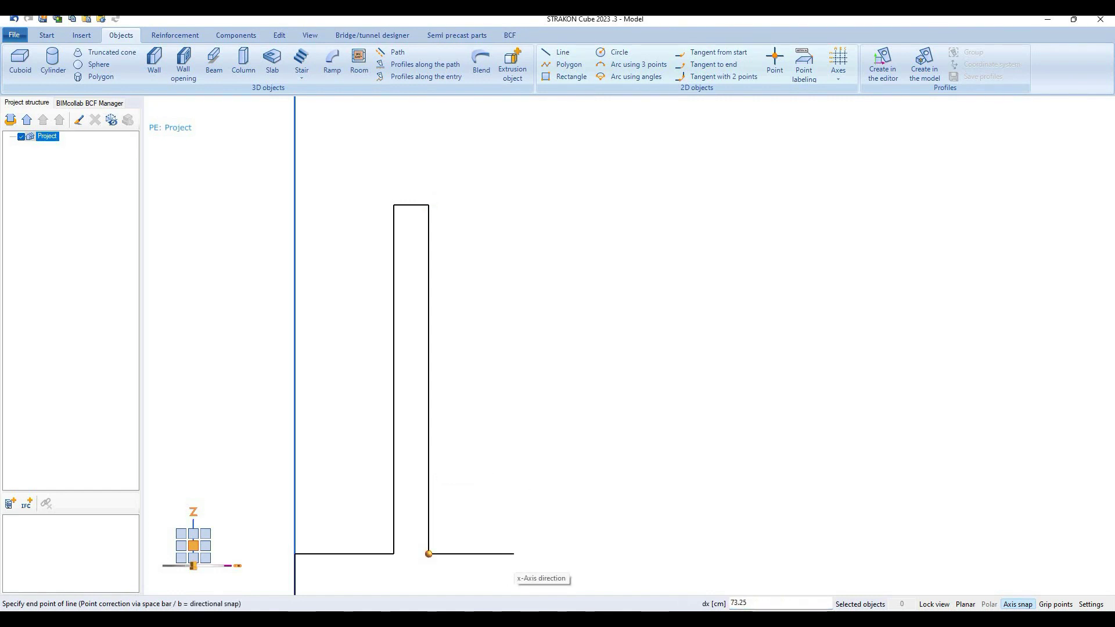
key("Return")
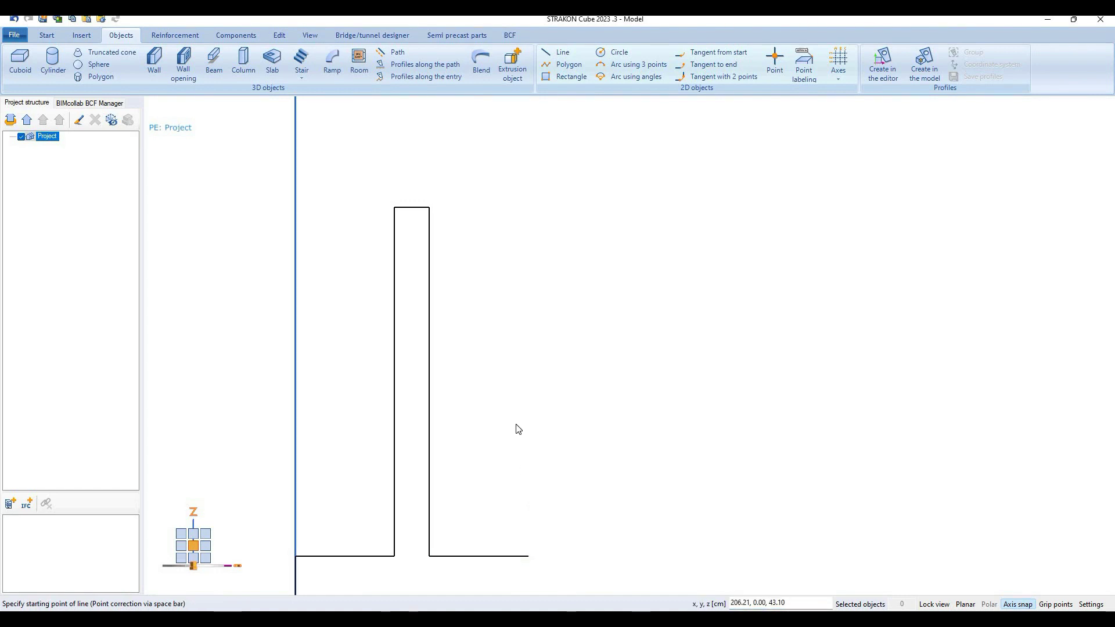
key("Return")
key("Return")
Step: Make a C25/30 profile from the T outline and extrude it along a path into a 3D wall
left_click(924, 64)
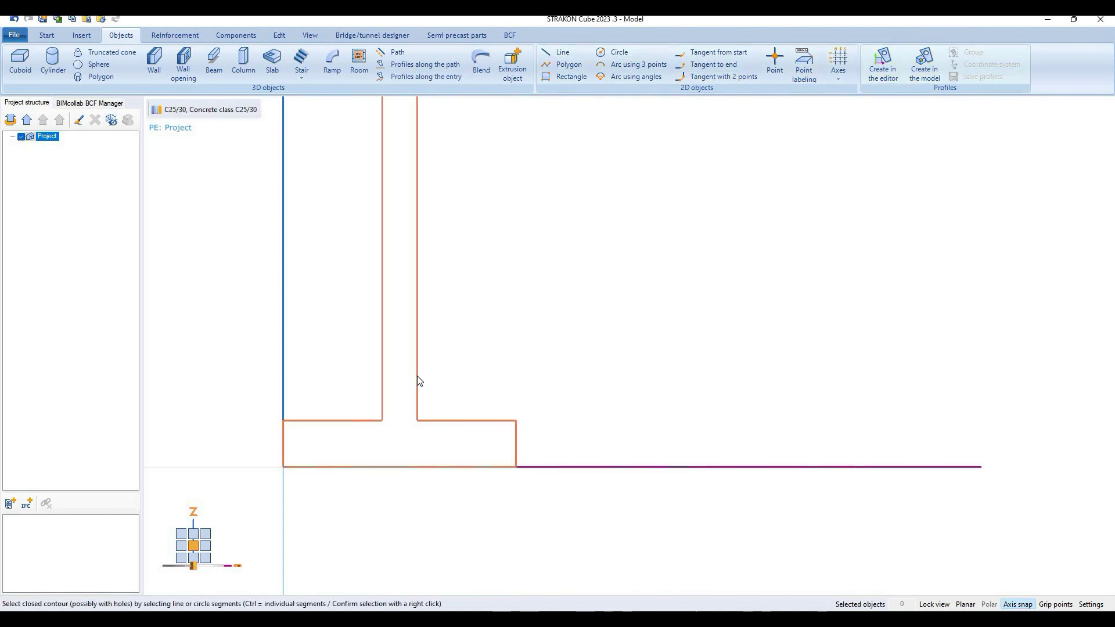
left_click(622, 440)
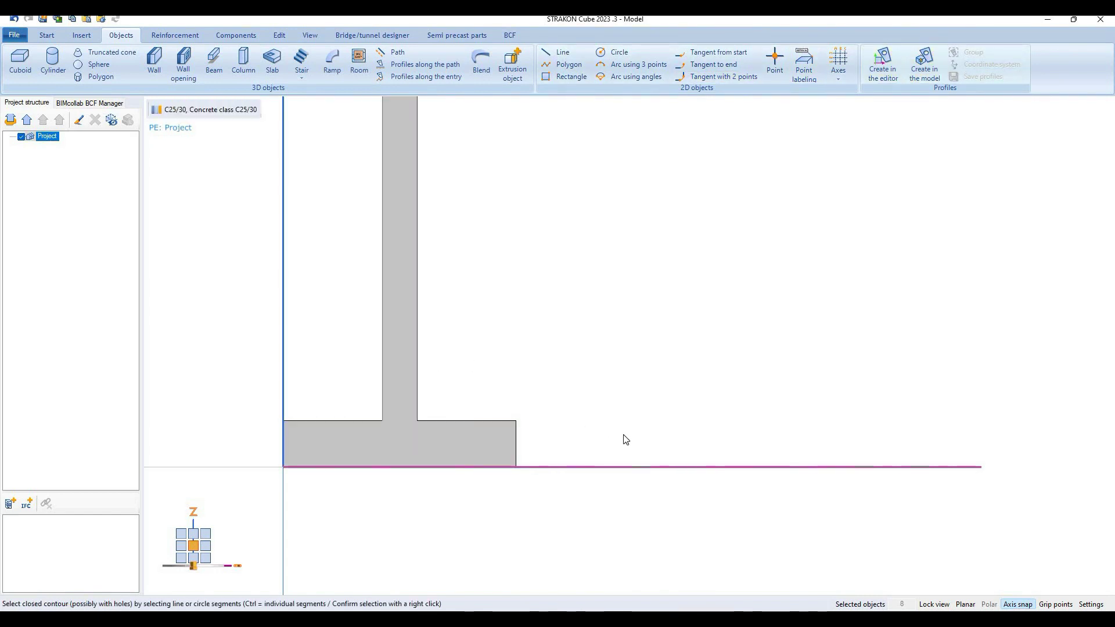
left_click(441, 80)
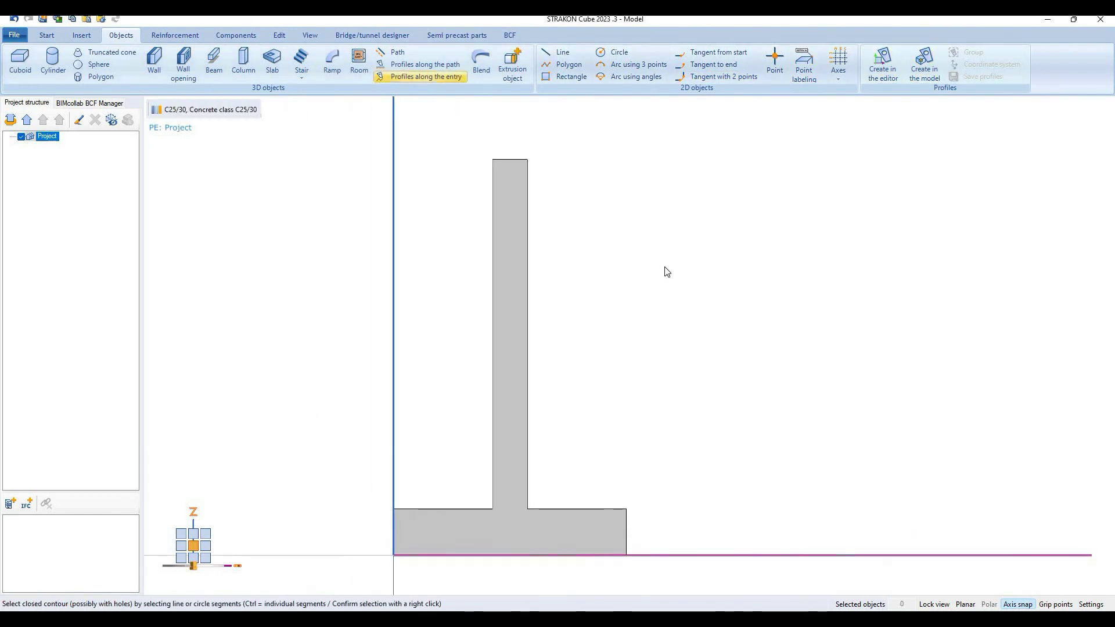
left_click(239, 246)
right_click(430, 215)
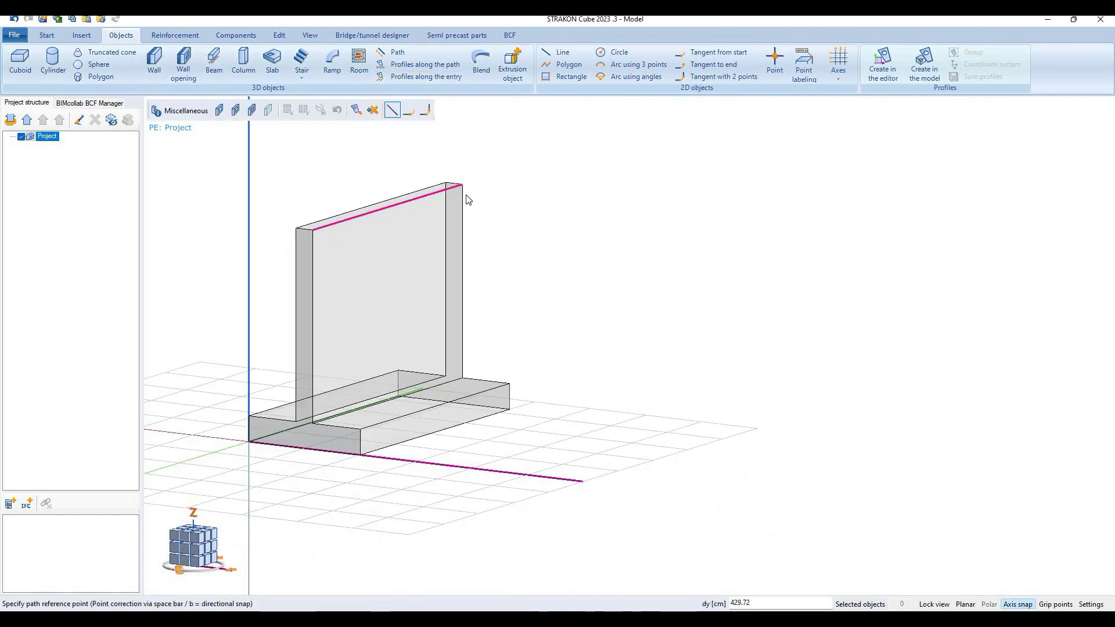
left_click(465, 194)
right_click(595, 194)
left_click(174, 36)
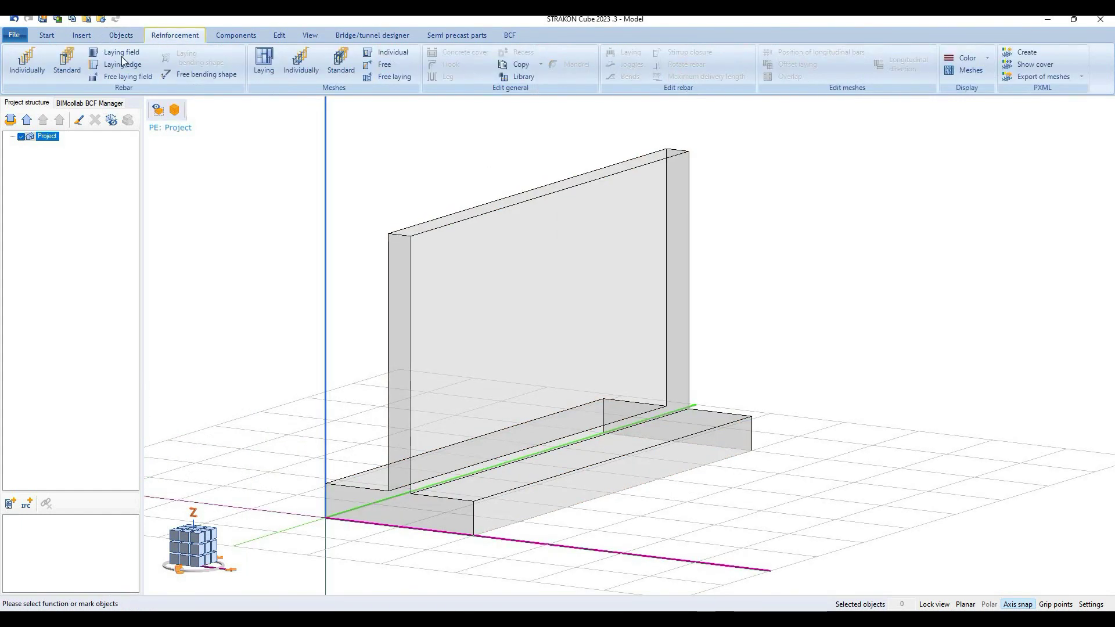
Step: Lay B500B ø10 U-shaped bars from the footing corner to its end at 15 cm spacing
left_click(78, 72)
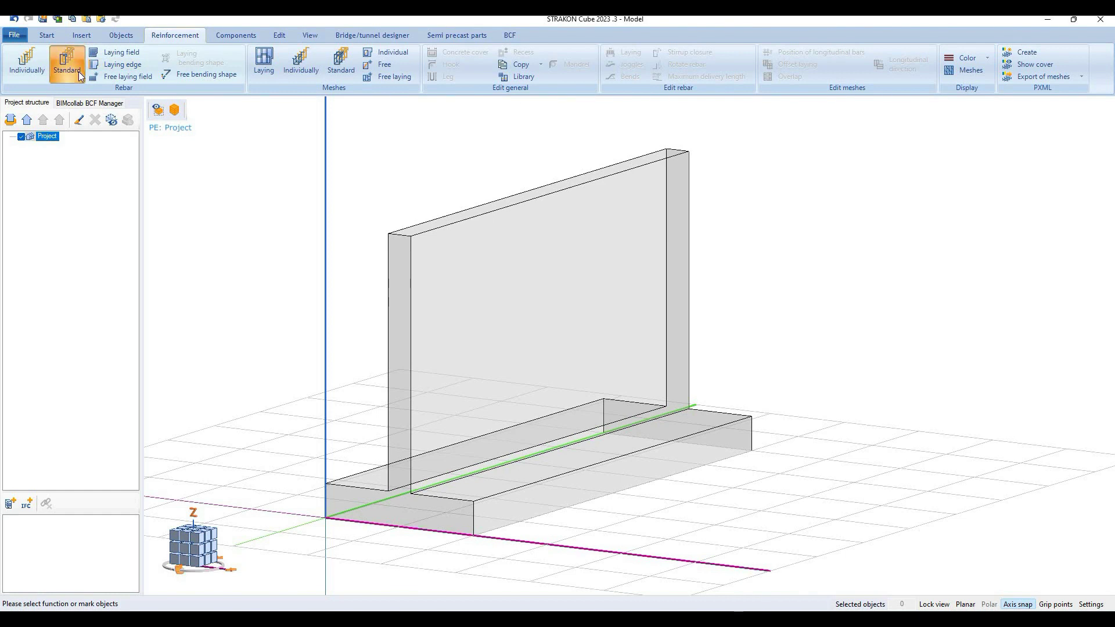
left_click(206, 111)
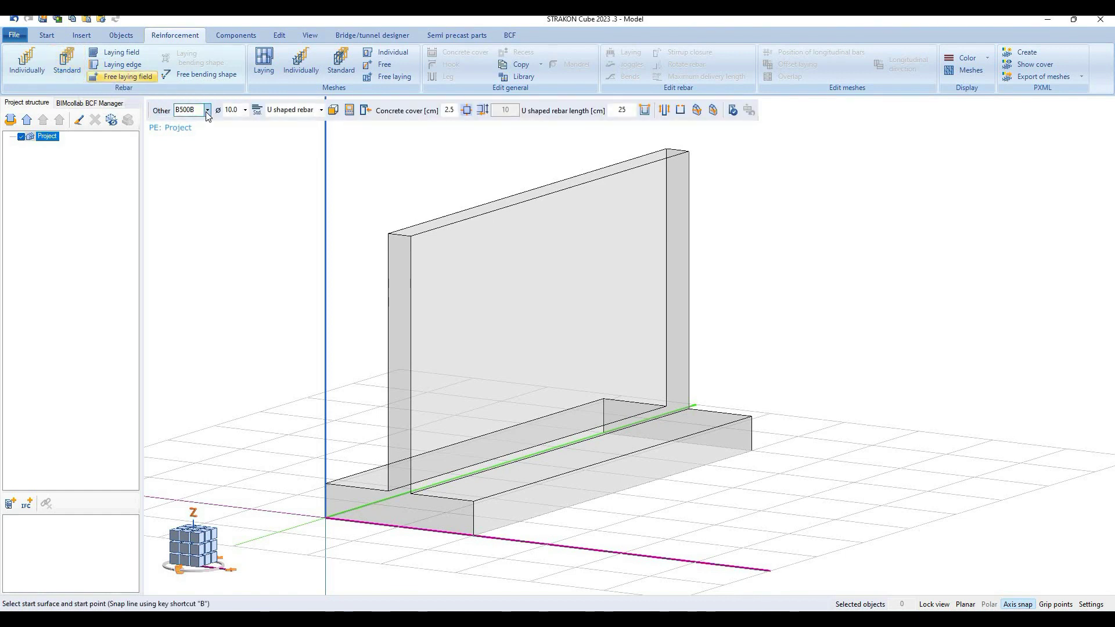
left_click(243, 111)
left_click(614, 107)
type("22")
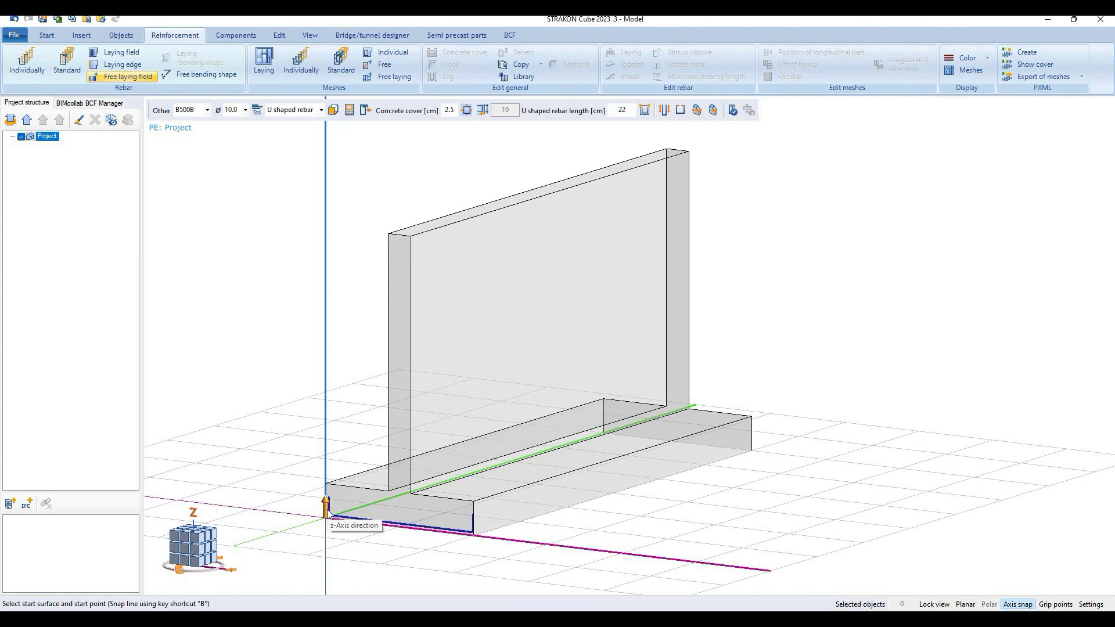
left_click(325, 516)
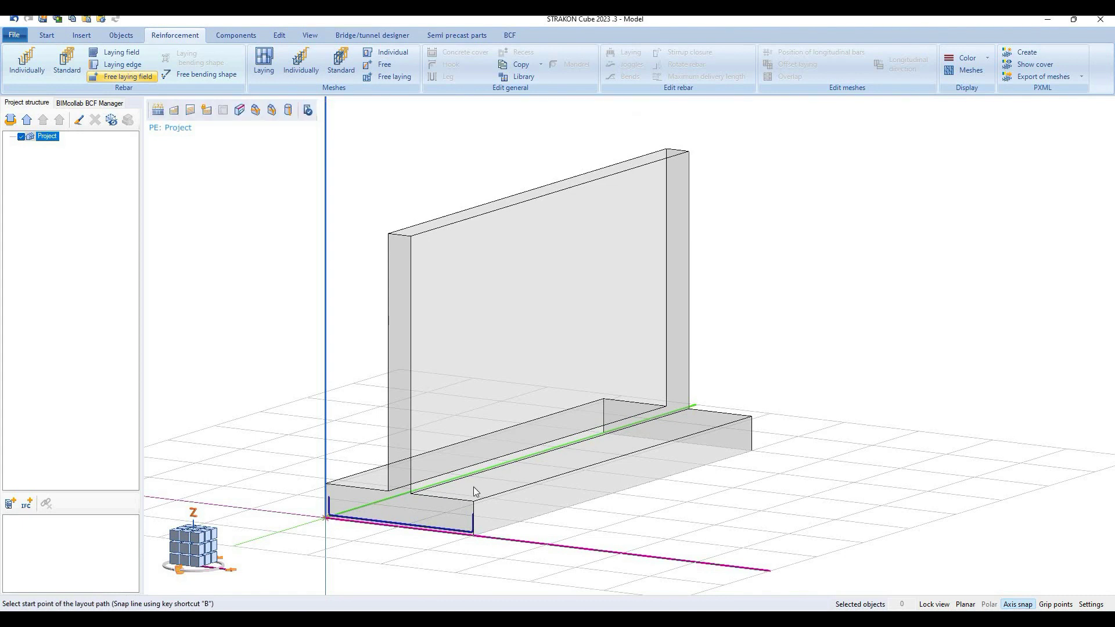
left_click(605, 437)
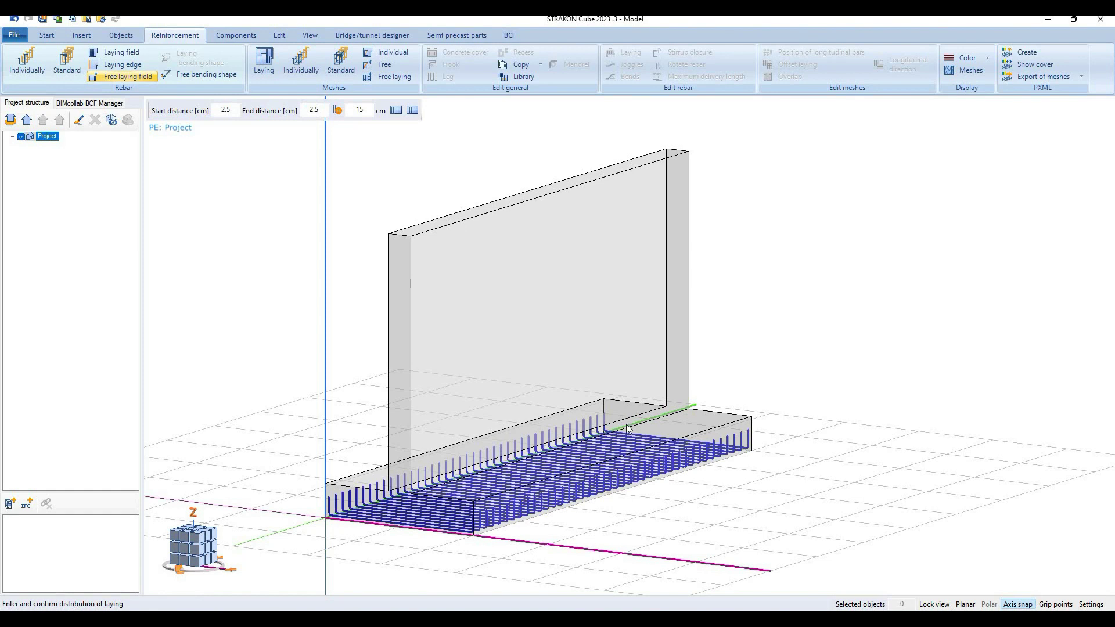
key("Return")
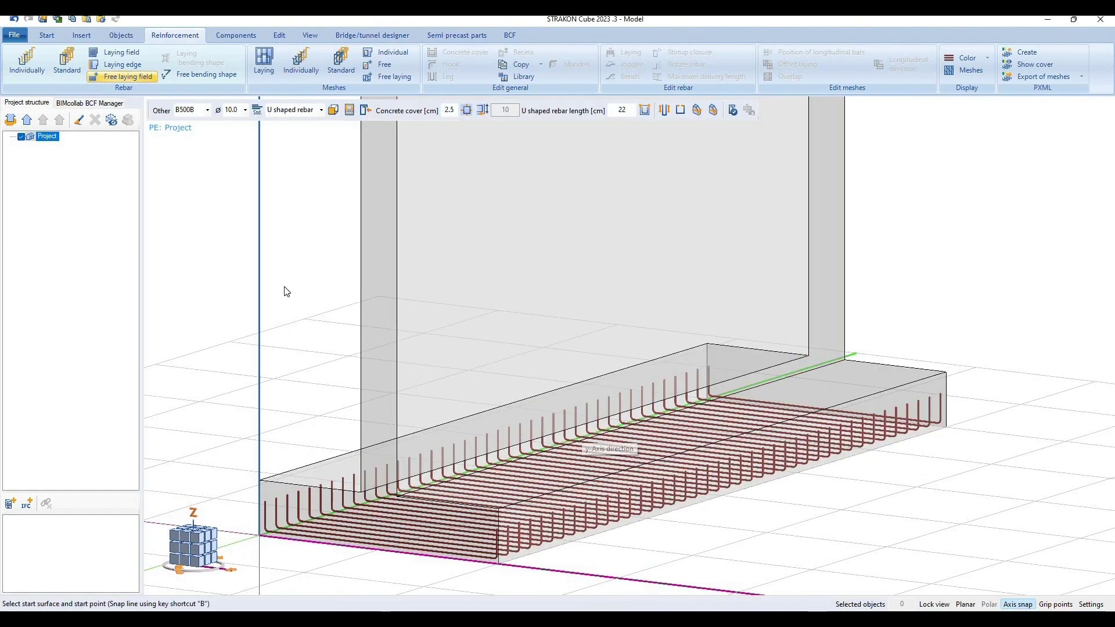
key("Escape")
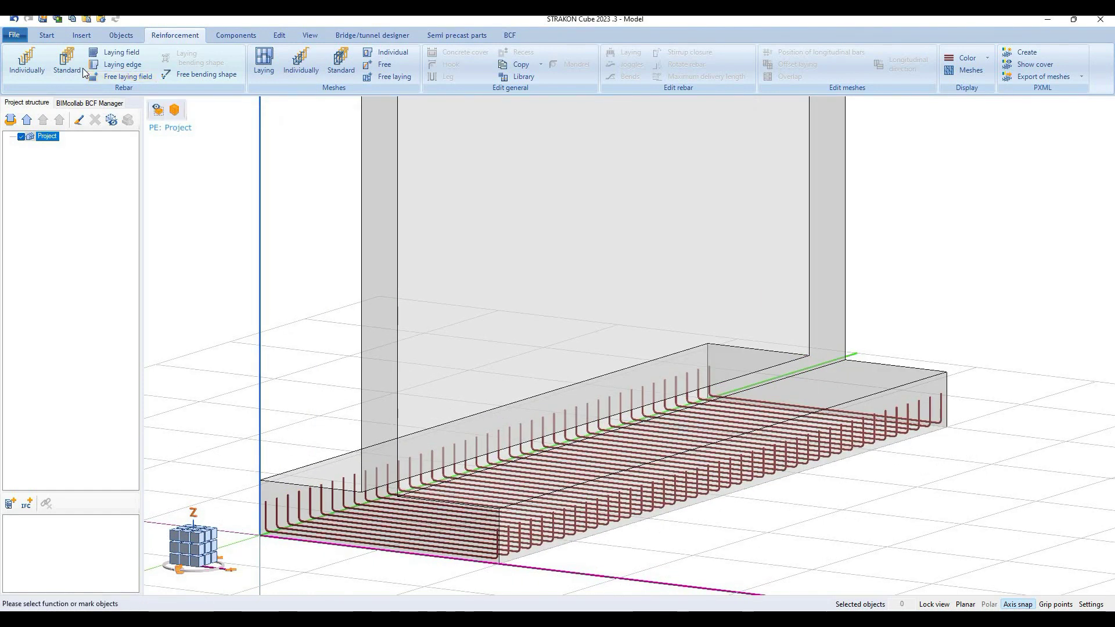
Step: Set the standard rebar to a straight B500B ø12 wire with 2.5 cm start and end cover
left_click(83, 72)
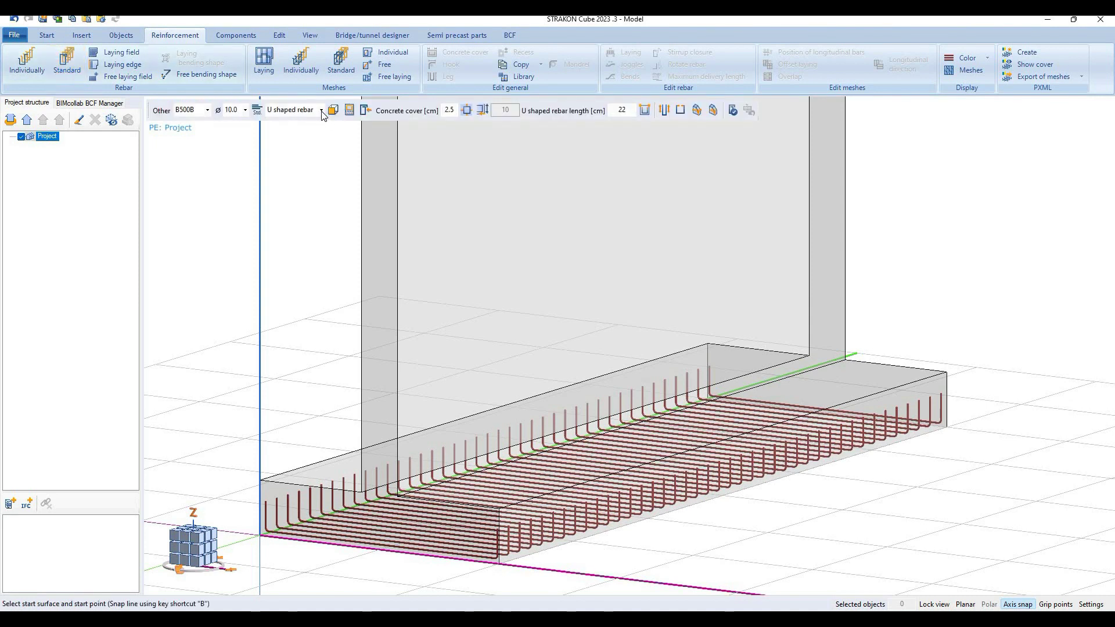
left_click(317, 111)
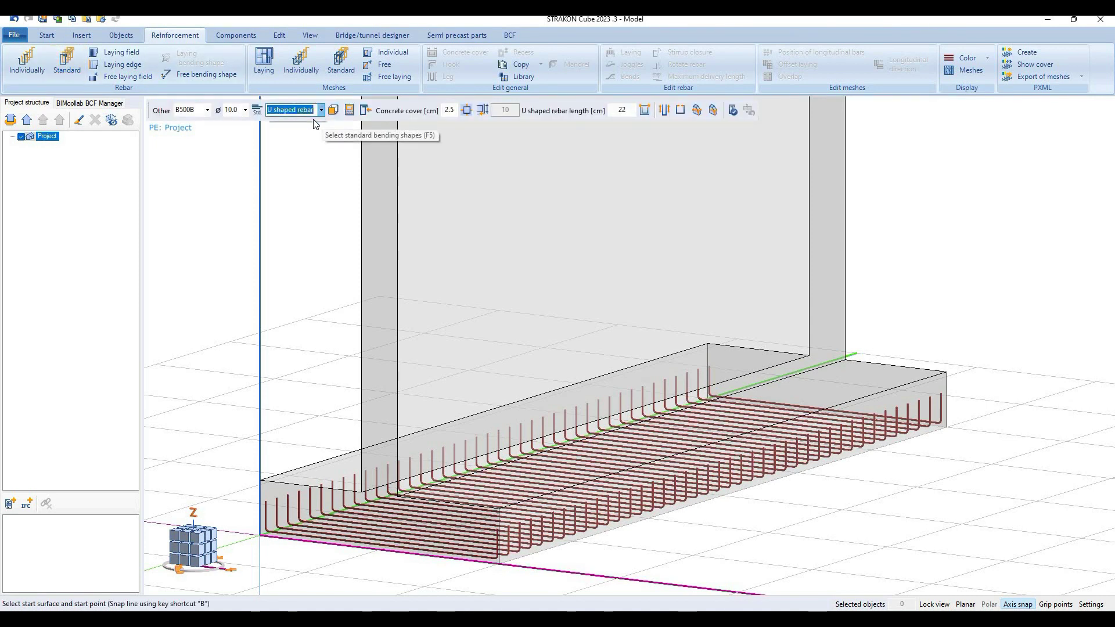
left_click(314, 122)
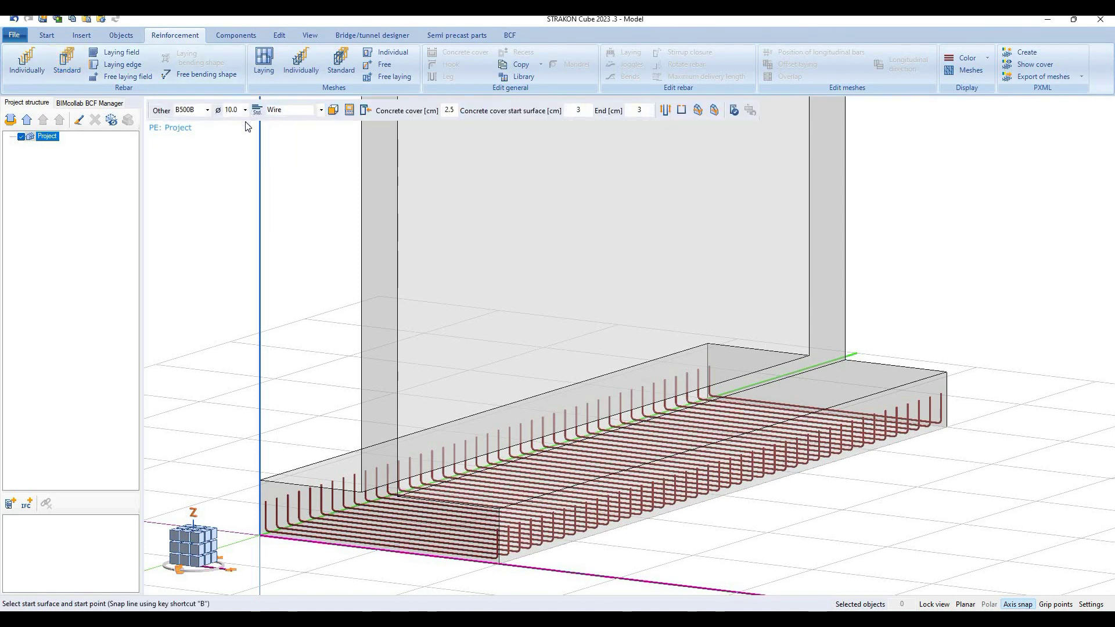
key("F3")
left_click(247, 154)
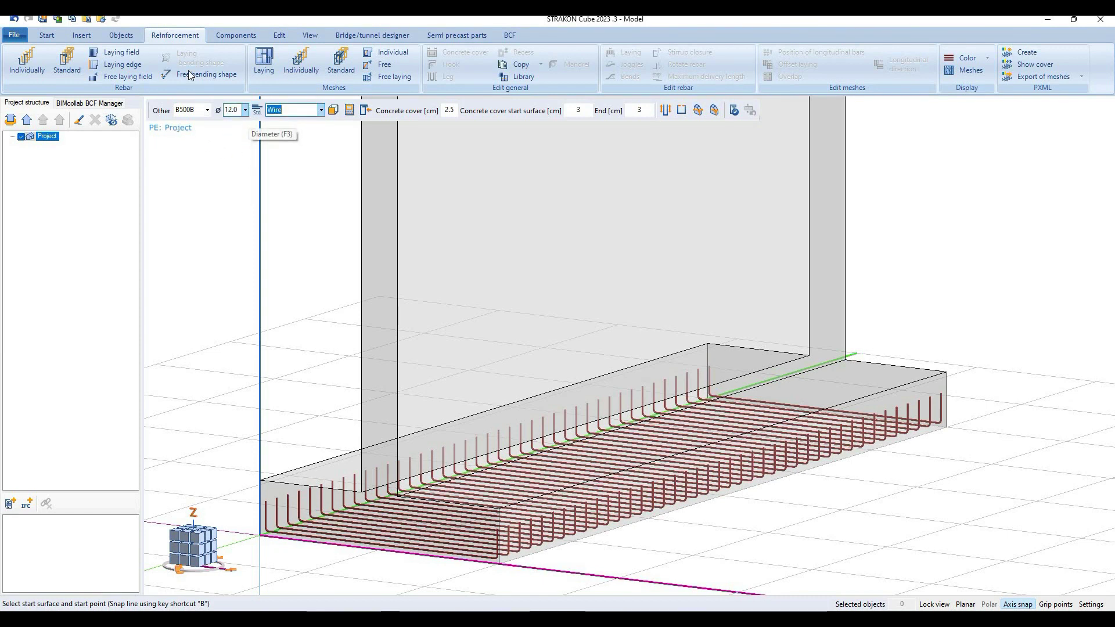
left_click(574, 110)
type("2.5")
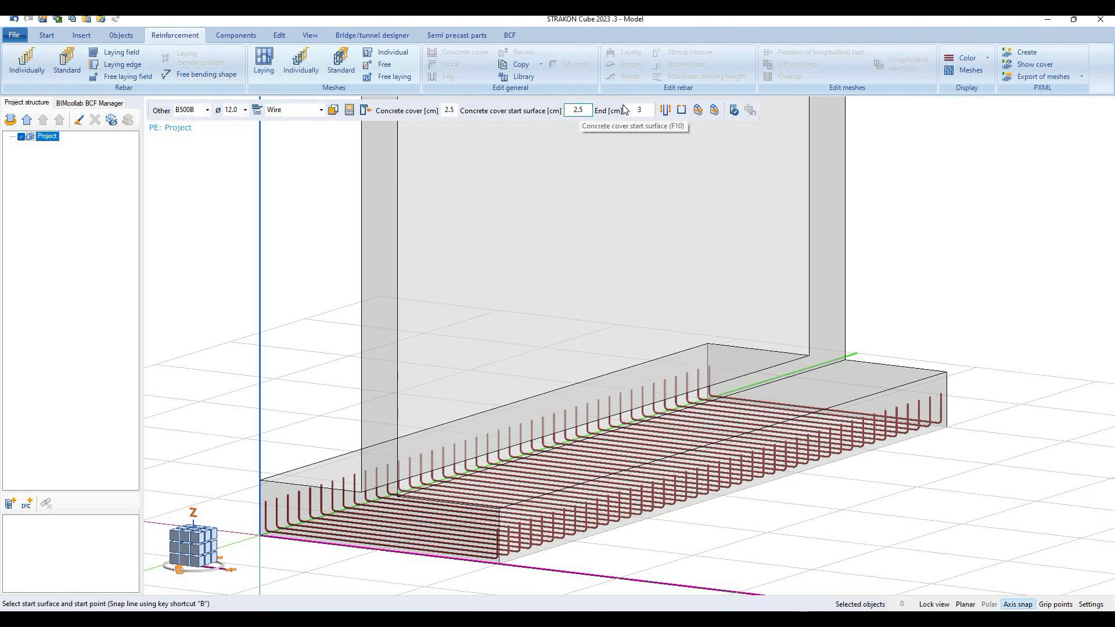
left_click(638, 110)
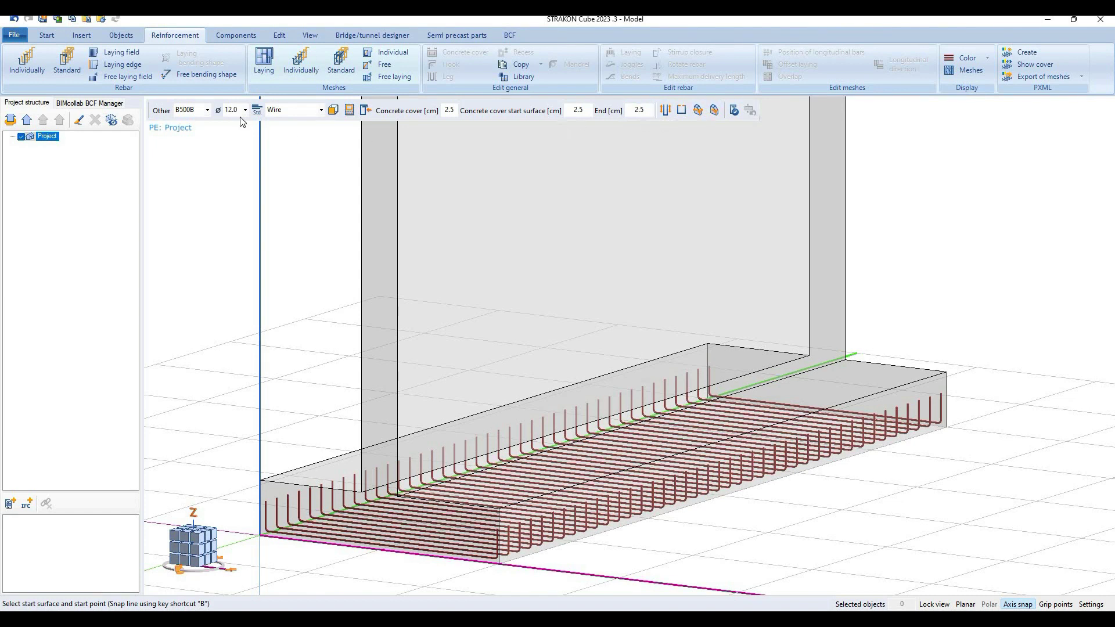
left_click(119, 52)
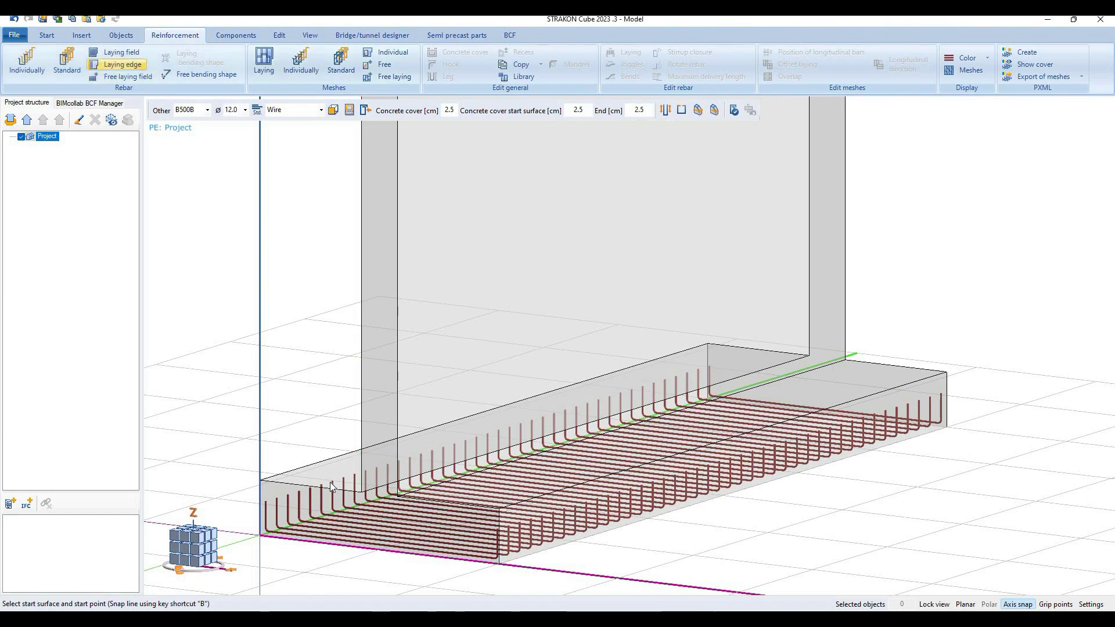
Step: Place the laying field on the footing slab's bottom surface and edge
left_click(372, 551)
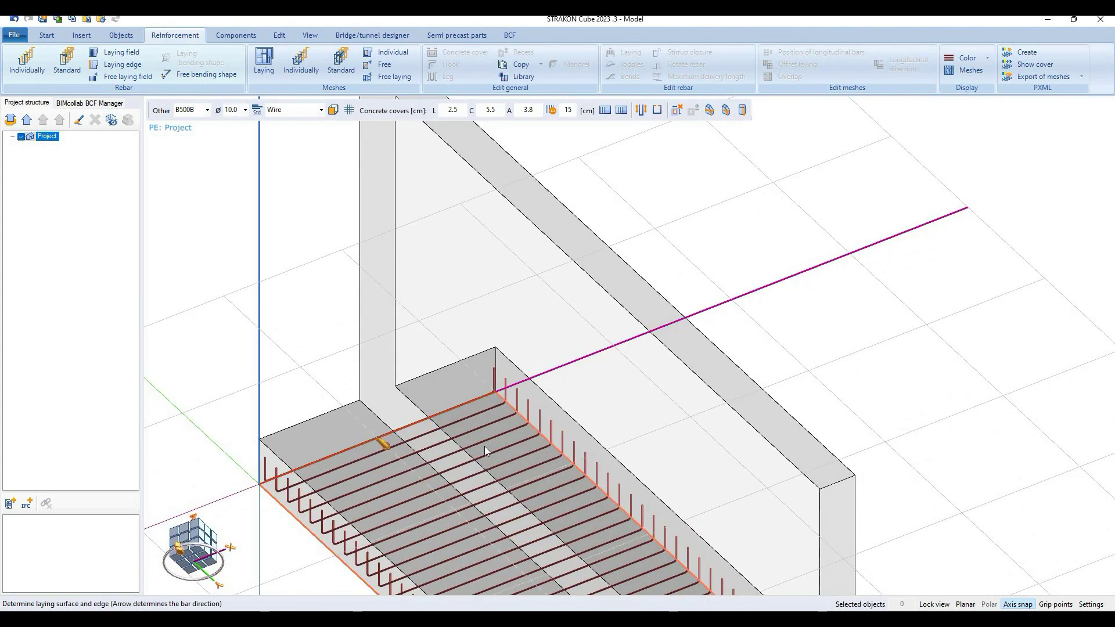
left_click(484, 446)
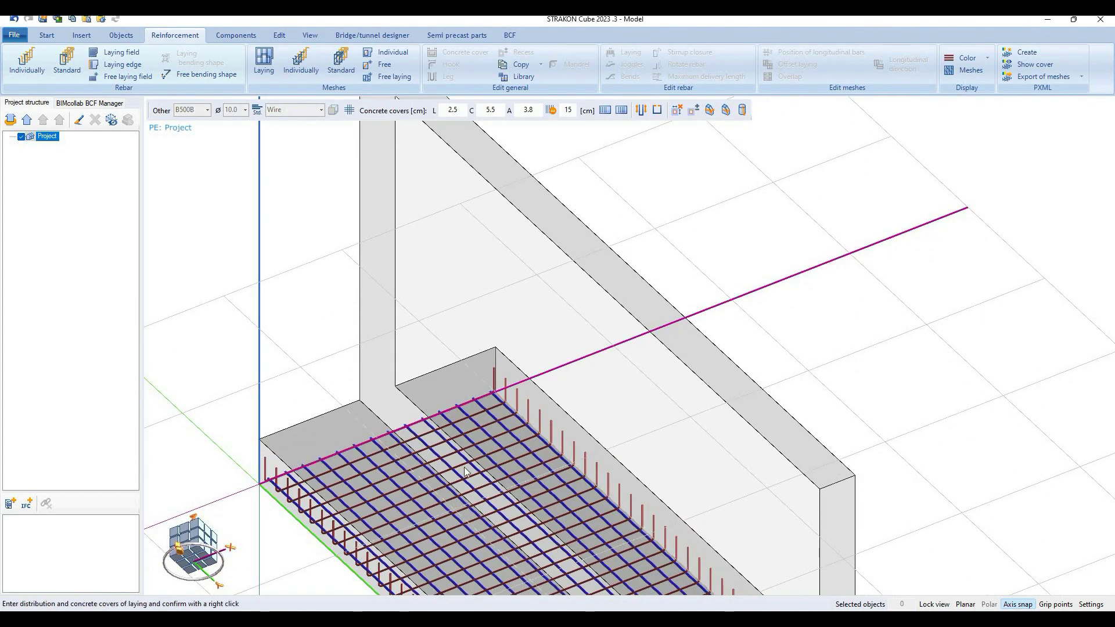
left_click_drag(197, 545, 189, 560)
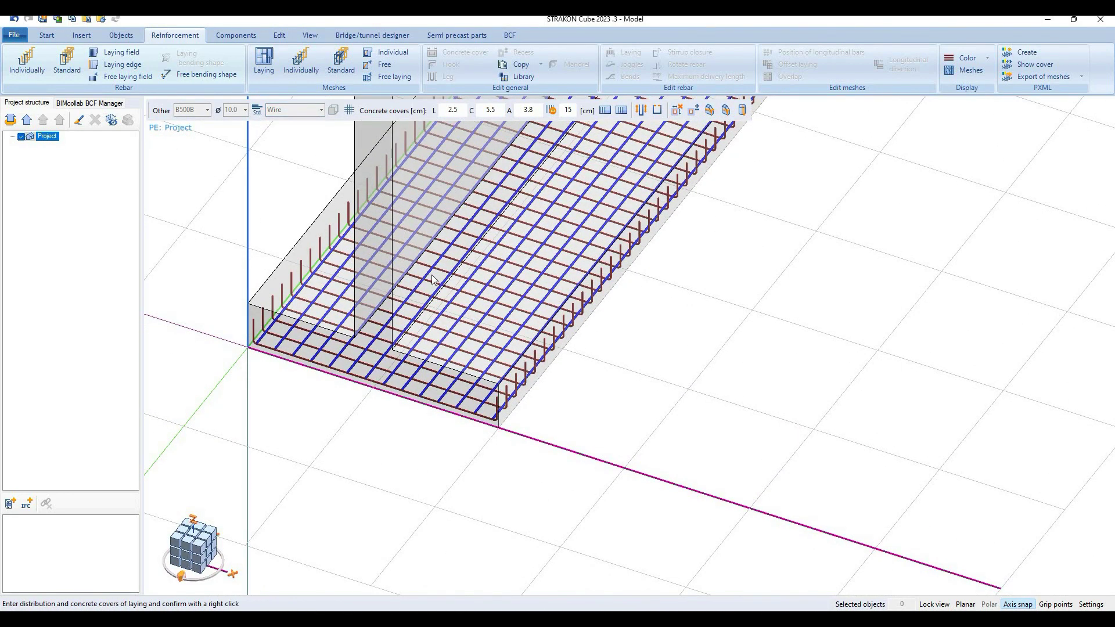
scroll(596, 174, "up", 2)
scroll(599, 189, "up", 3)
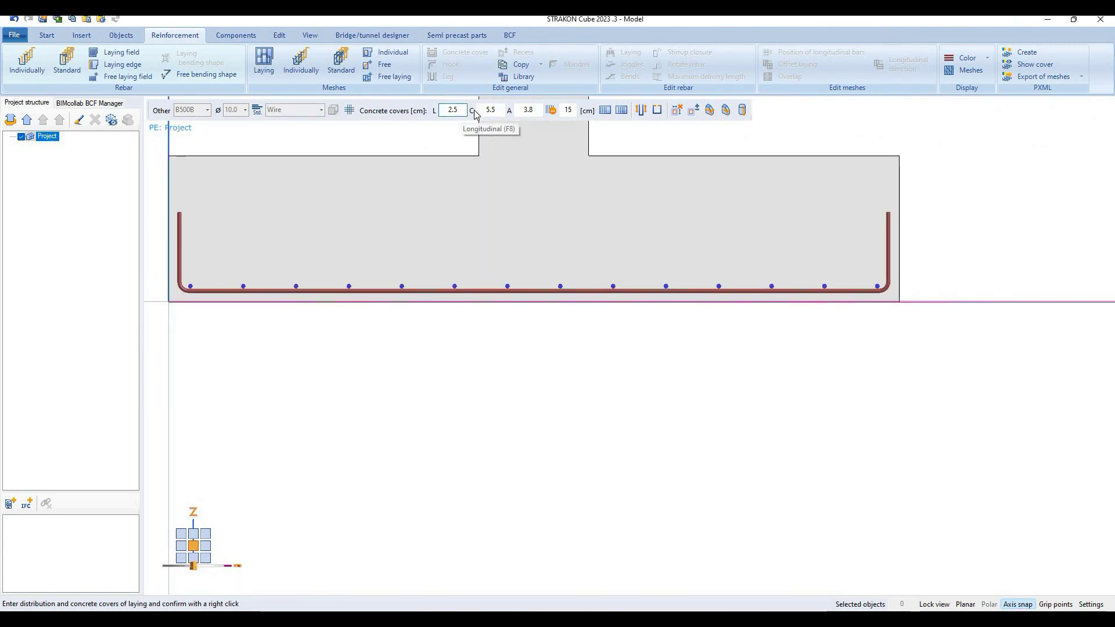
Step: Set transverse cover 4.5 cm and area cover 3.8 cm, then confirm the mesh laying
left_click(502, 111)
left_click_drag(496, 111, 481, 111)
type("5")
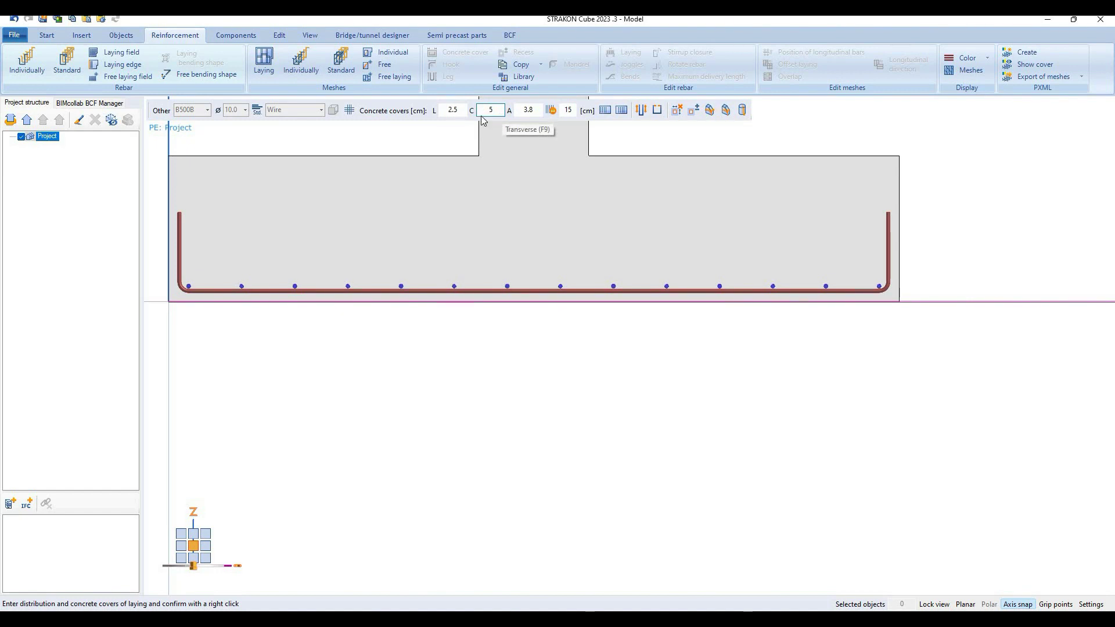
left_click(482, 111)
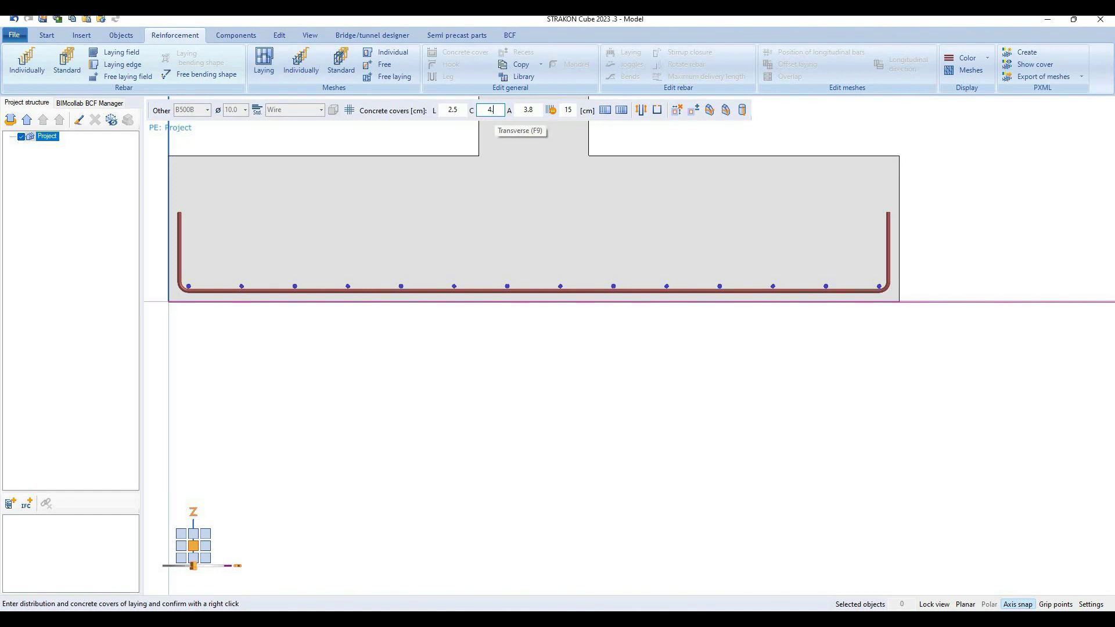
left_click(535, 110)
type("6")
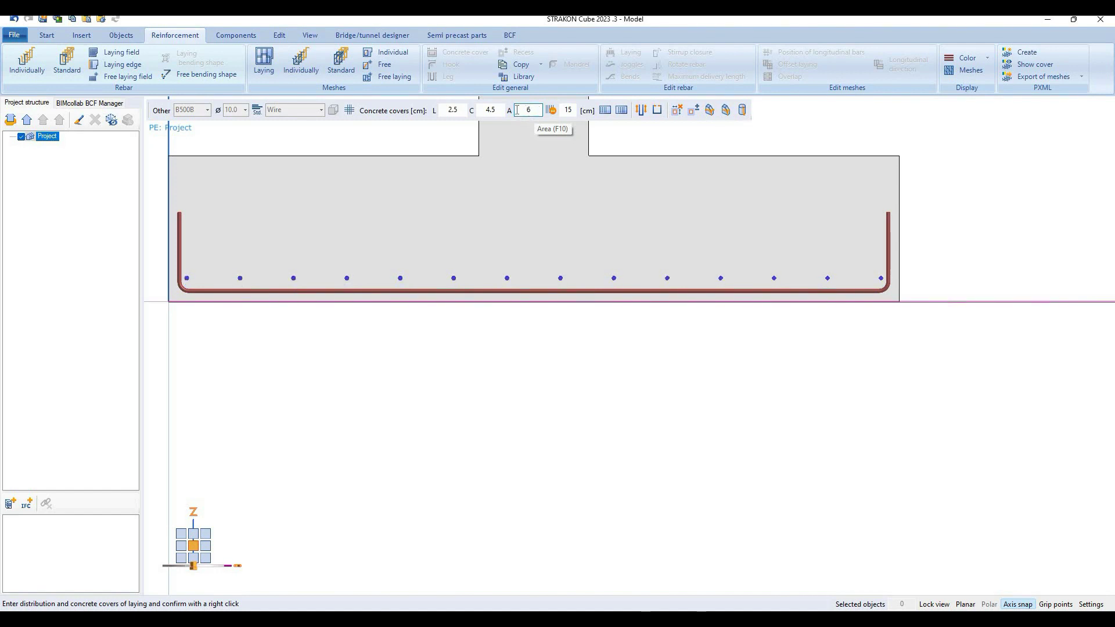
type("3.8")
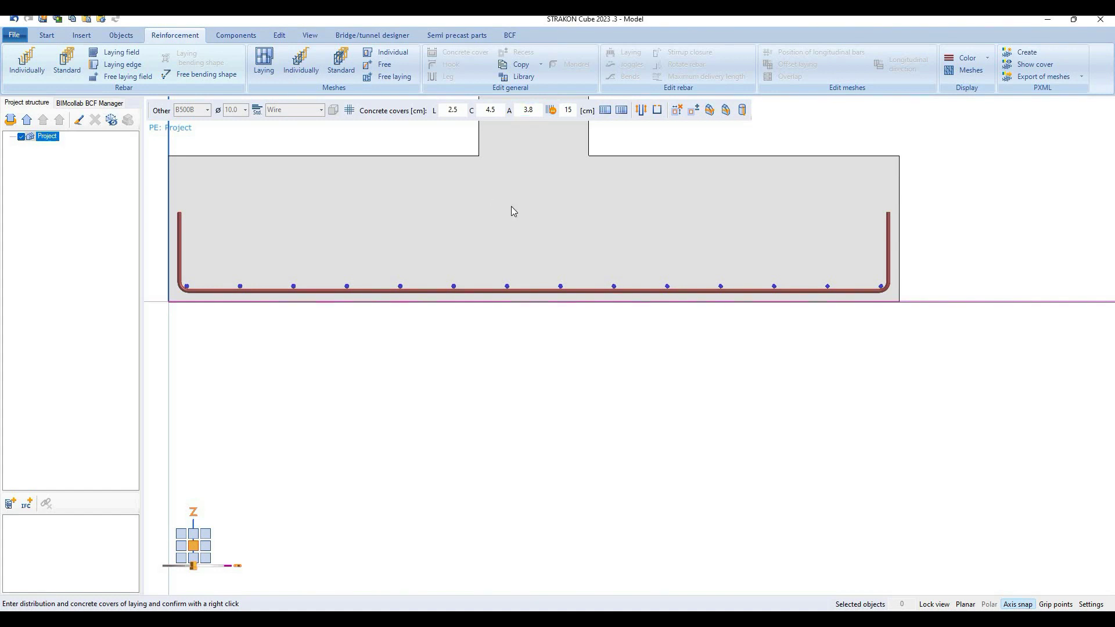
scroll(523, 244, "up", 1)
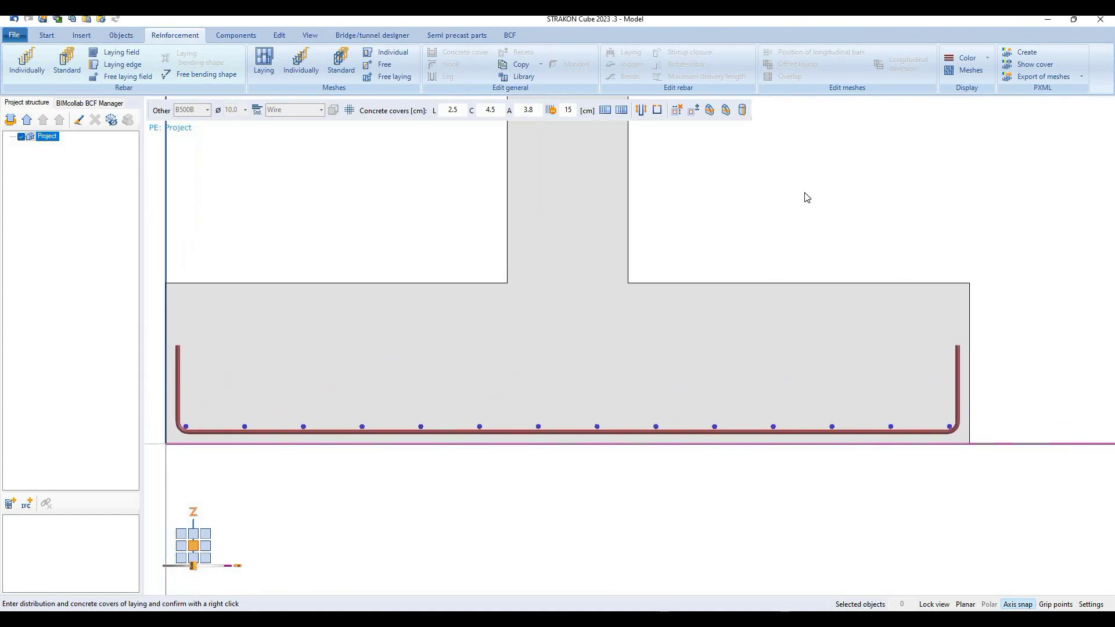
right_click(805, 198)
key("Return")
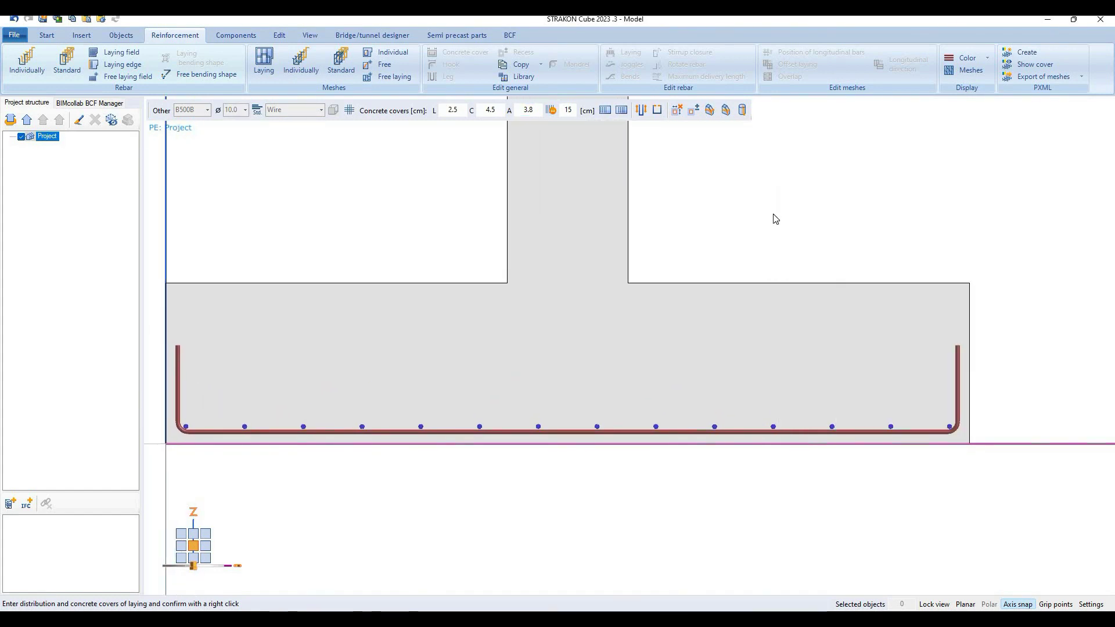
scroll(894, 184, "down", 3)
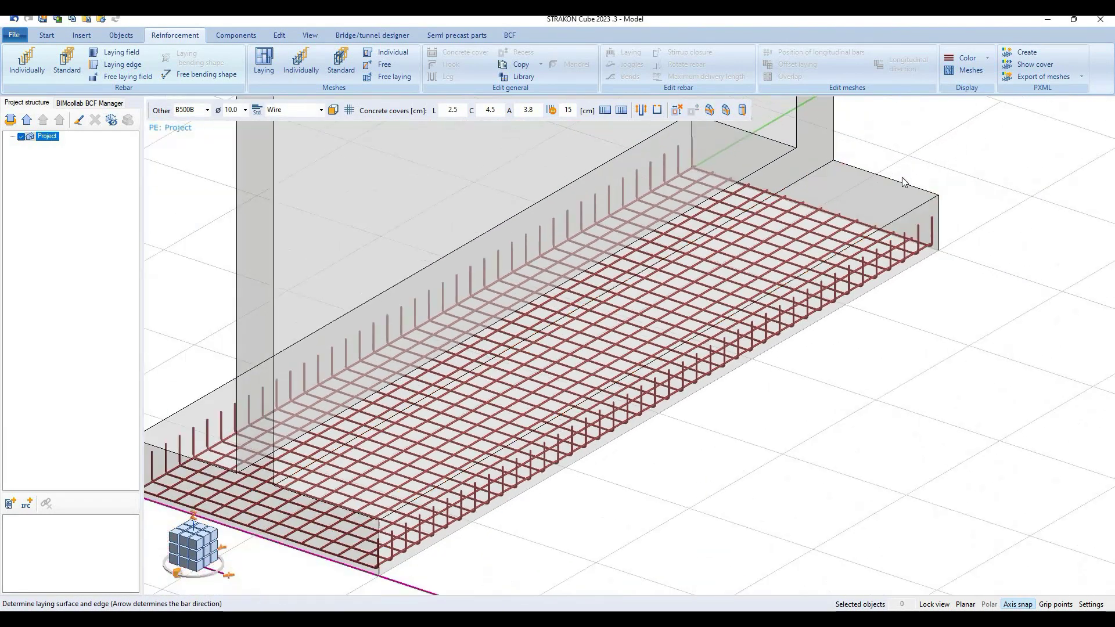
key("Escape")
scroll(927, 260, "down", 2)
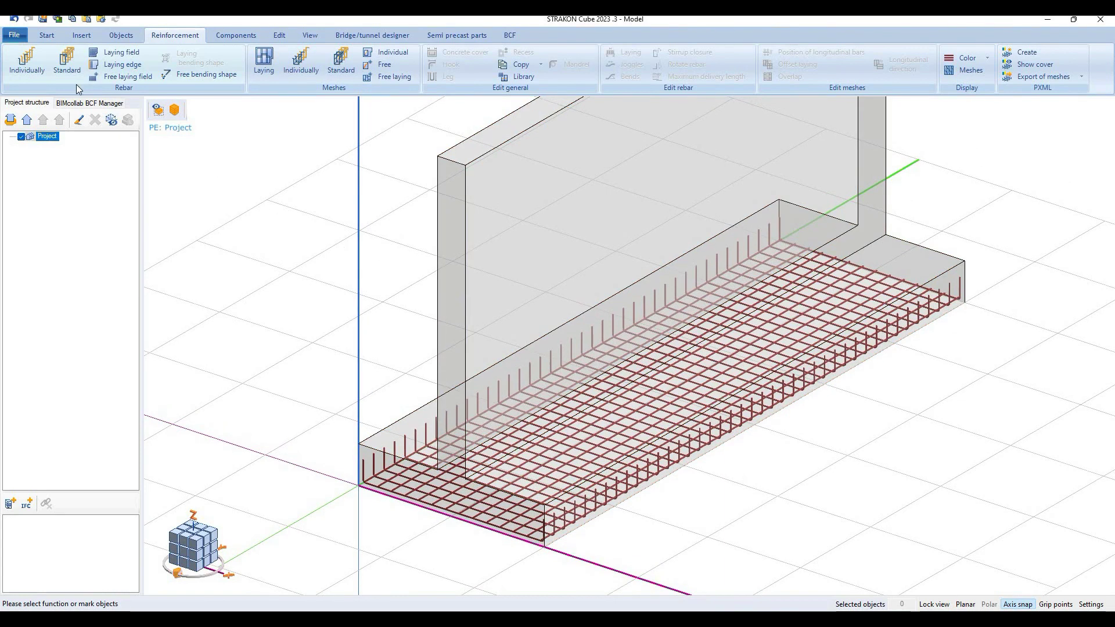
Step: Place ø10 U-shaped bars at the front slab corner with a layout path to the far slab end
left_click(73, 75)
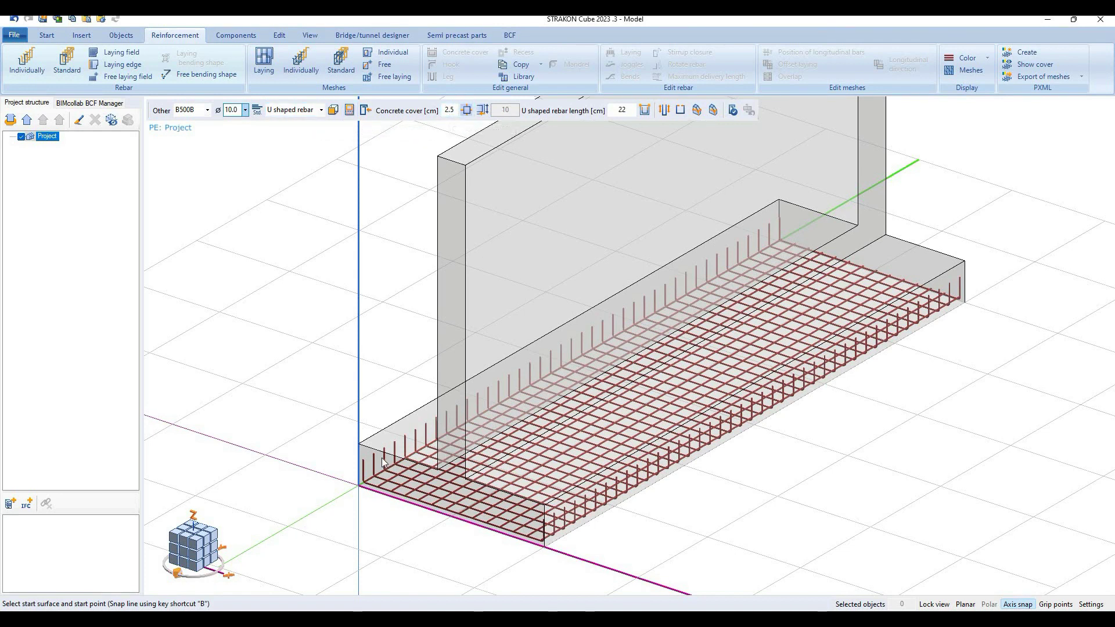
scroll(386, 465, "up", 2)
scroll(383, 395, "up", 1)
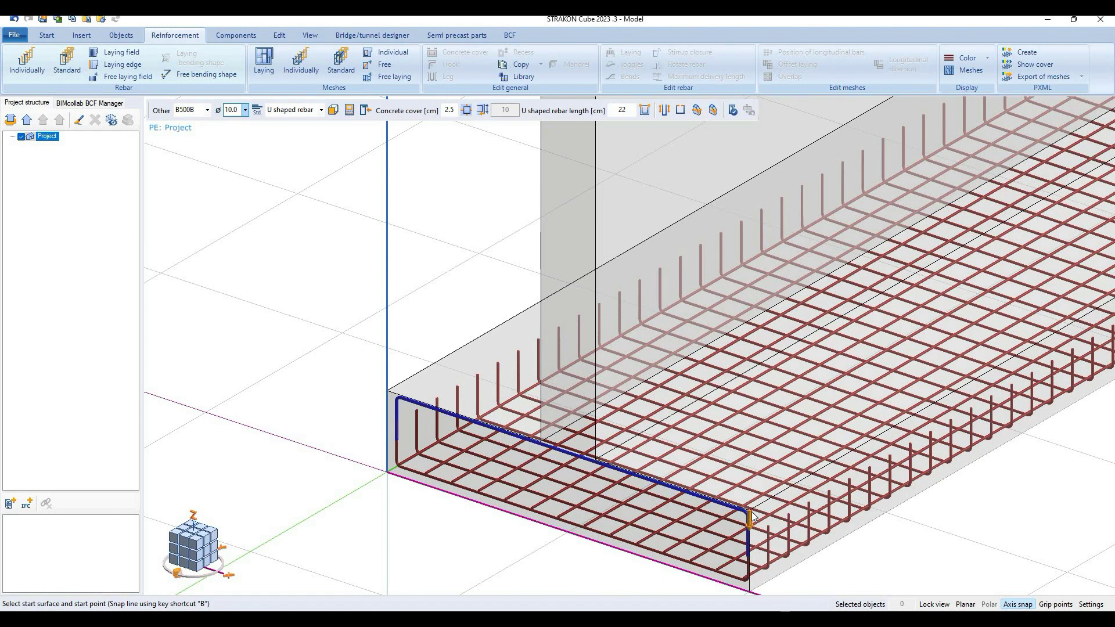
scroll(750, 516, "up", 1)
scroll(750, 516, "up", 1)
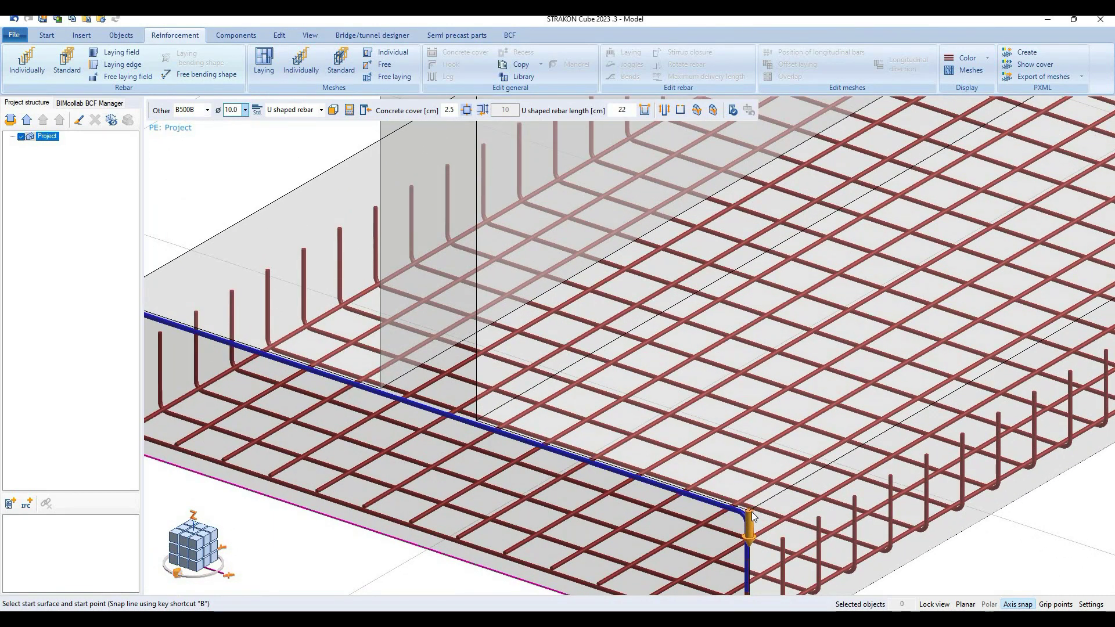
left_click(750, 516)
scroll(750, 517, "down", 2)
scroll(755, 499, "down", 1)
scroll(782, 447, "down", 1)
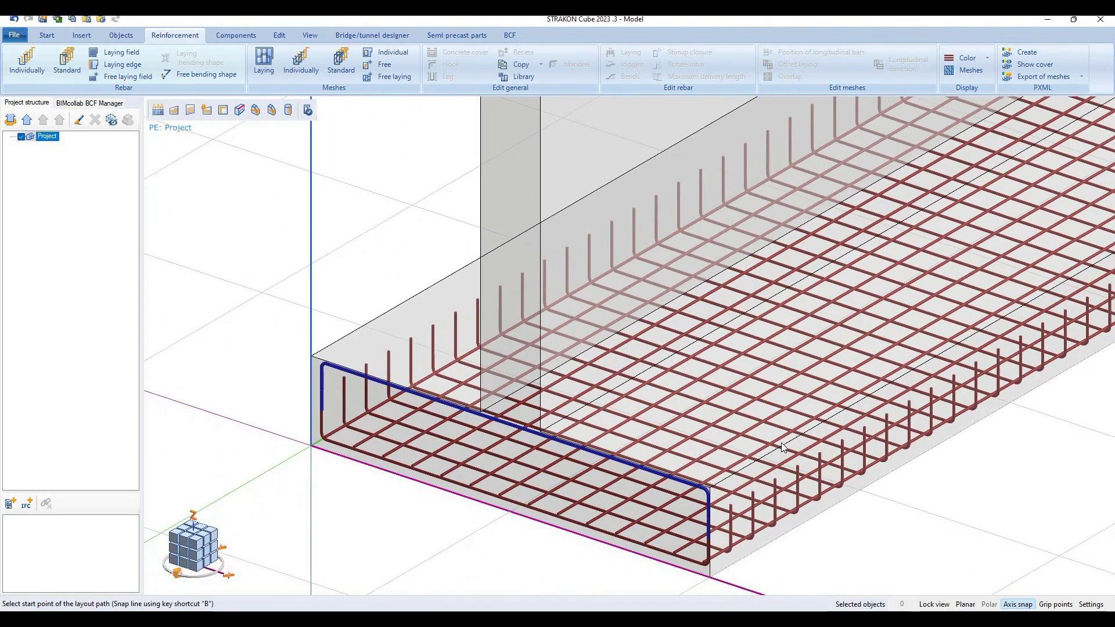
left_click(707, 488)
scroll(707, 487, "down", 1)
middle_click_drag(610, 349, 774, 267)
scroll(774, 267, "up", 1)
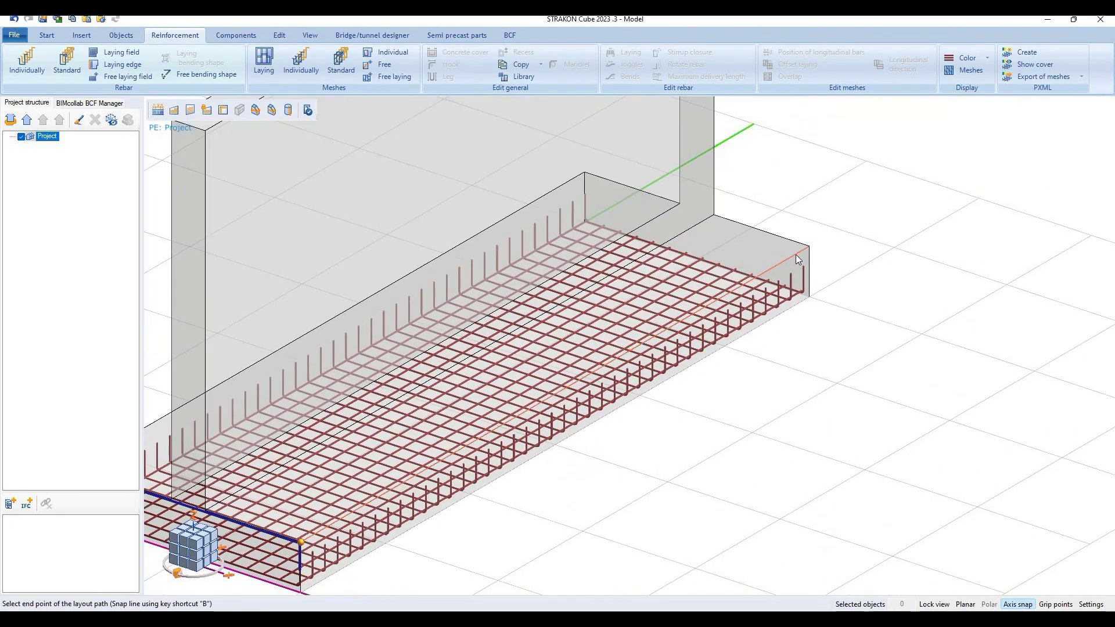
left_click(741, 245)
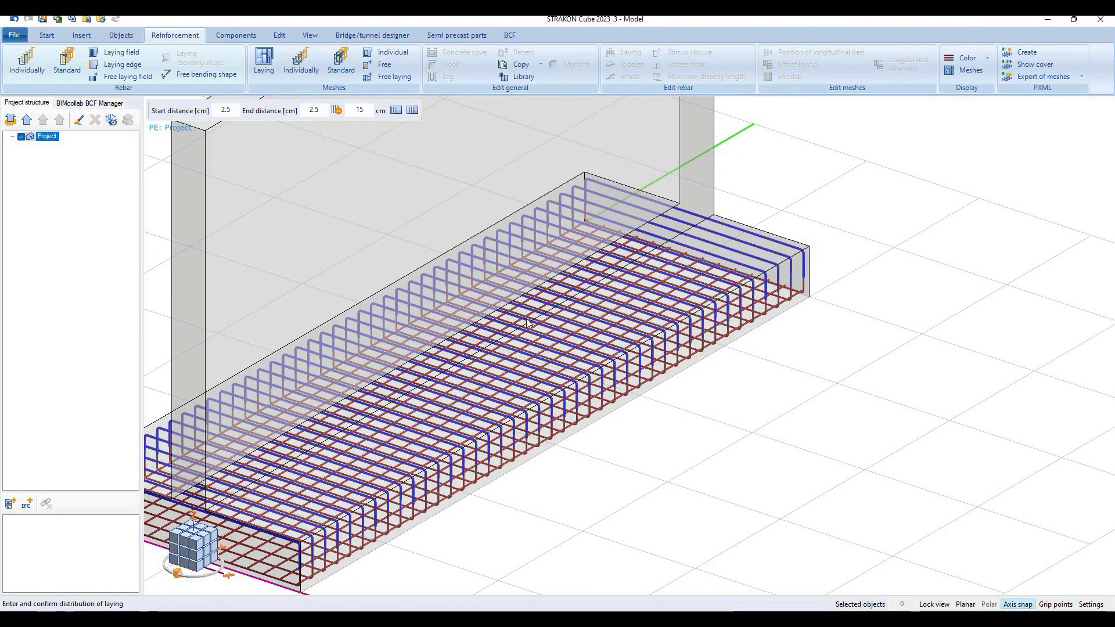
scroll(522, 473, "down", 2)
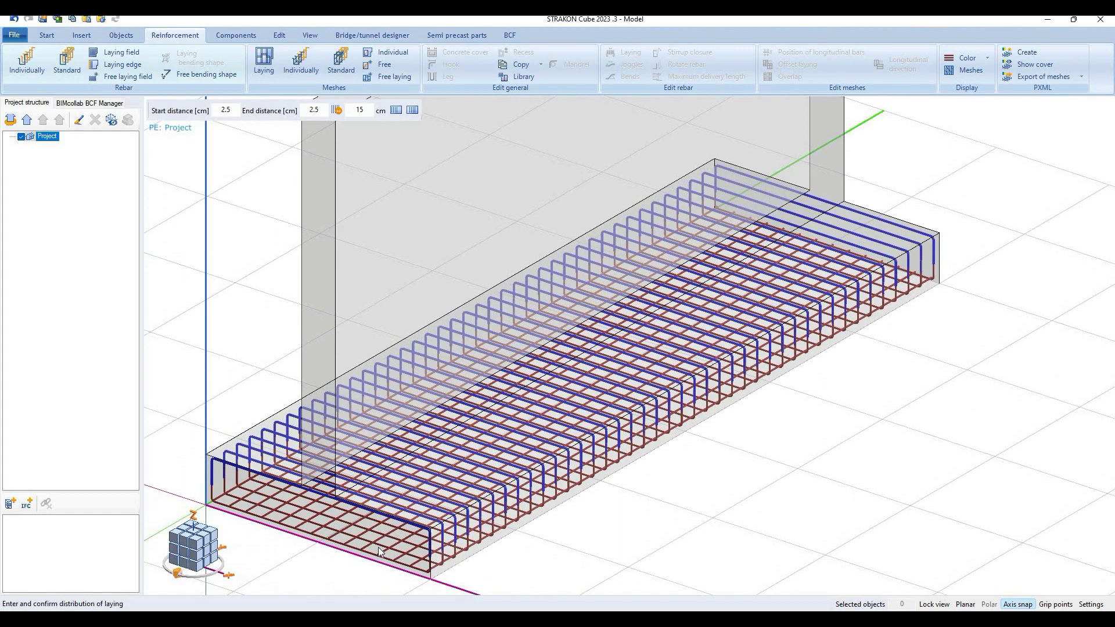
scroll(380, 551, "up", 4)
scroll(409, 514, "up", 2)
scroll(401, 511, "up", 1)
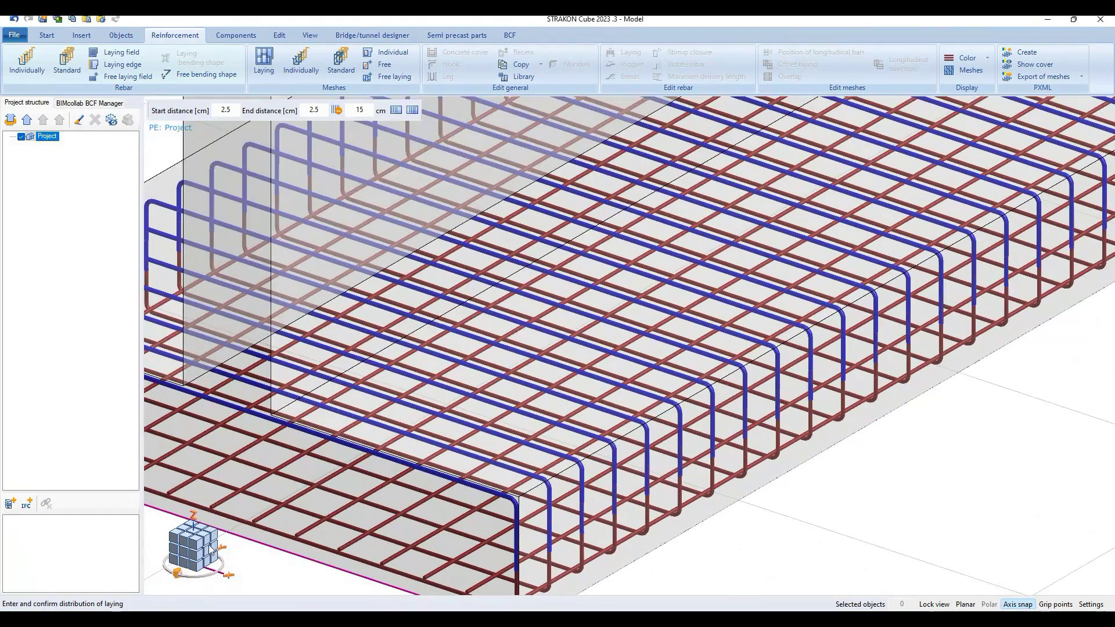
left_click_drag(212, 550, 203, 558)
left_click(210, 542)
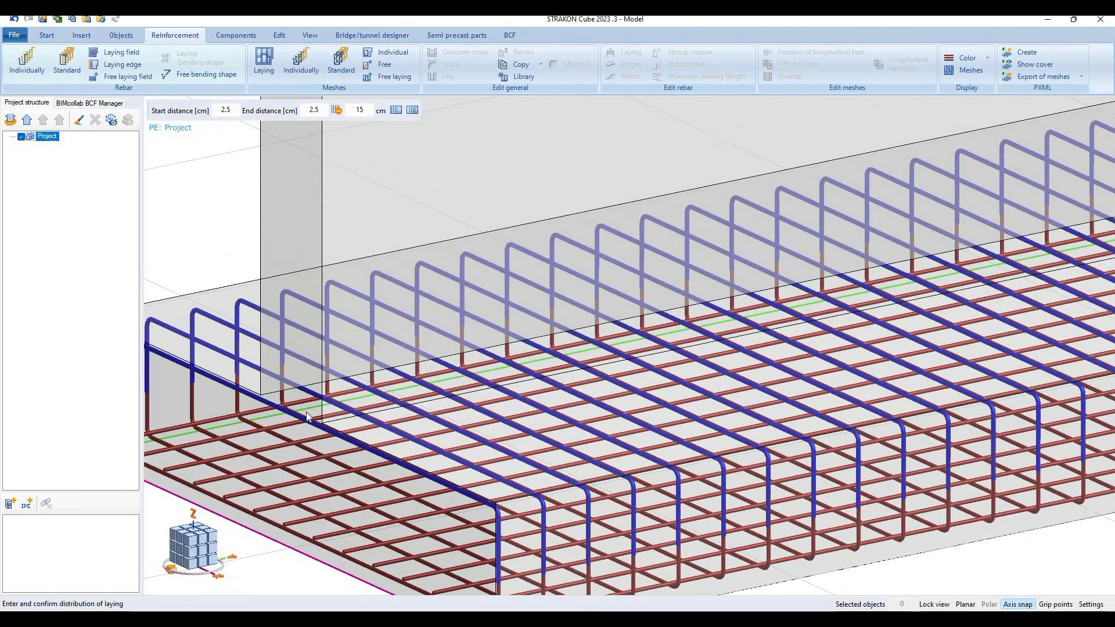
Step: Give the bar row a 3.5 cm start distance and 1.5 cm end distance, then confirm
left_click(225, 110)
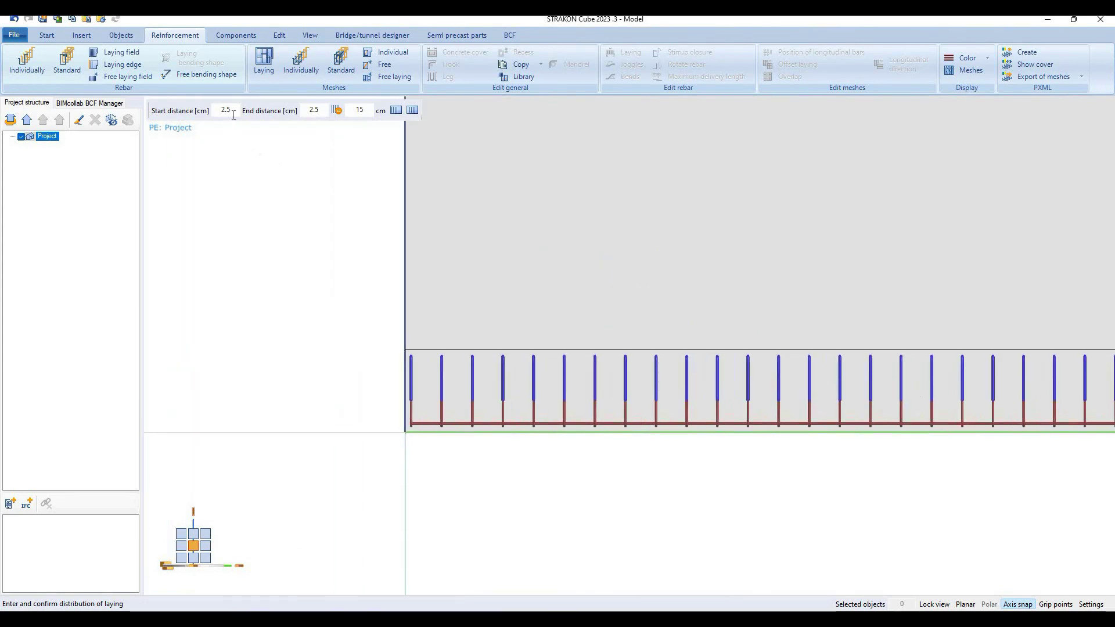
type("4")
key("BackSpace")
type("3.5")
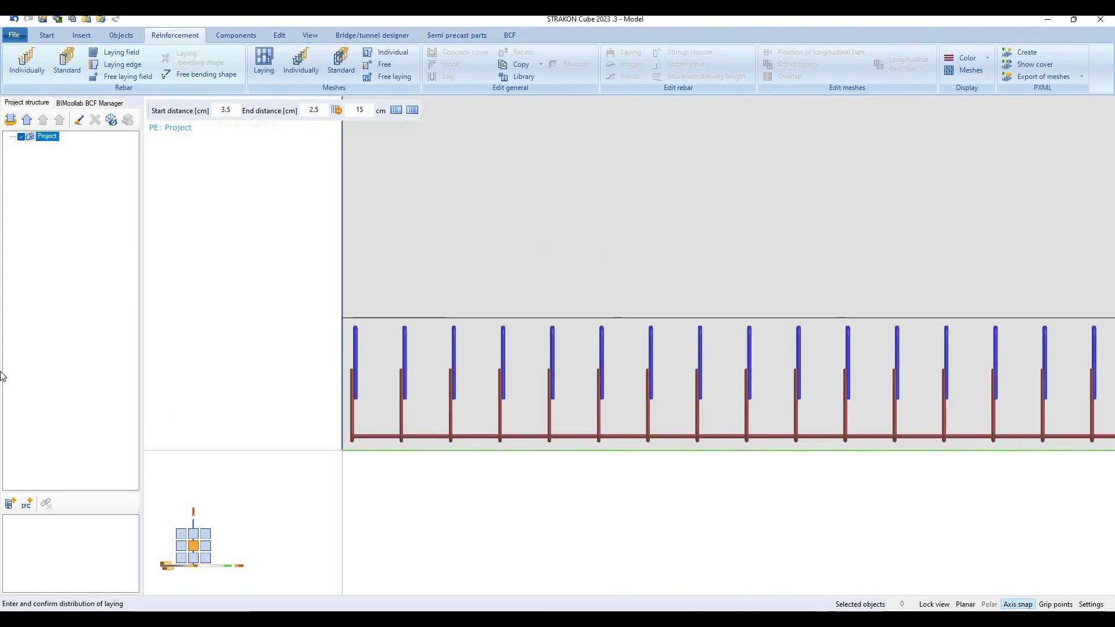
scroll(336, 357, "up", 2)
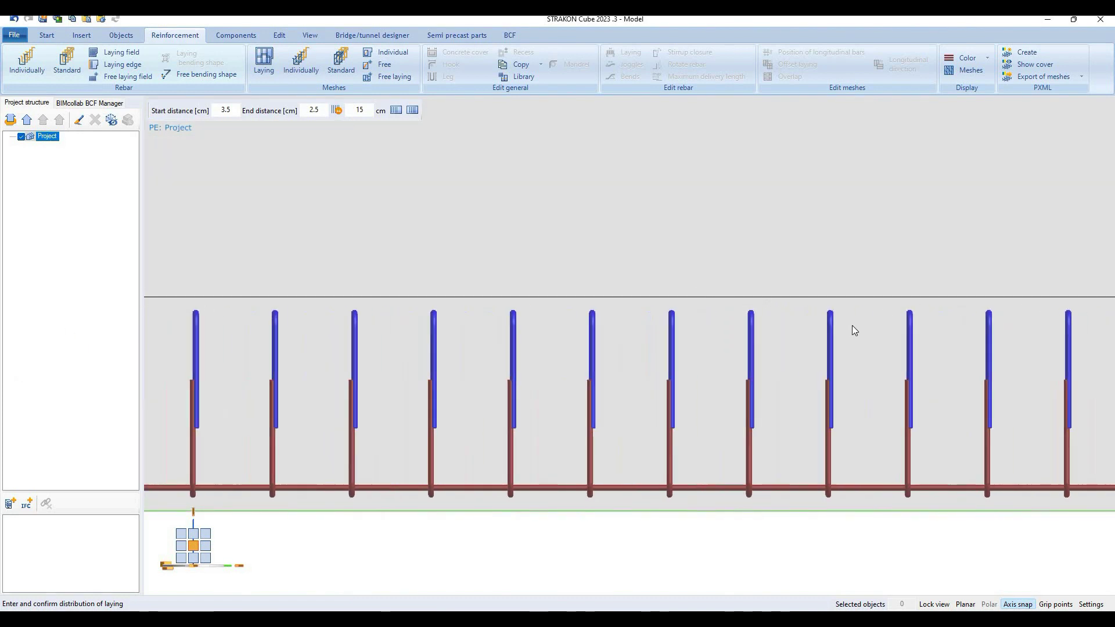
scroll(852, 325, "down", 1)
scroll(844, 352, "down", 1)
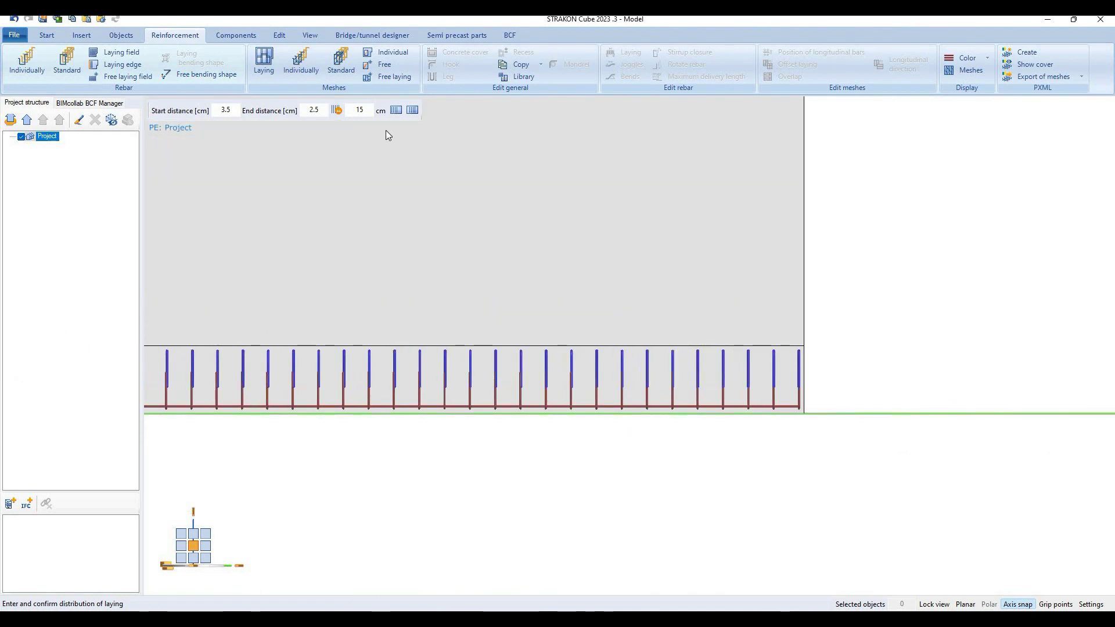
left_click(325, 111)
type("1.5")
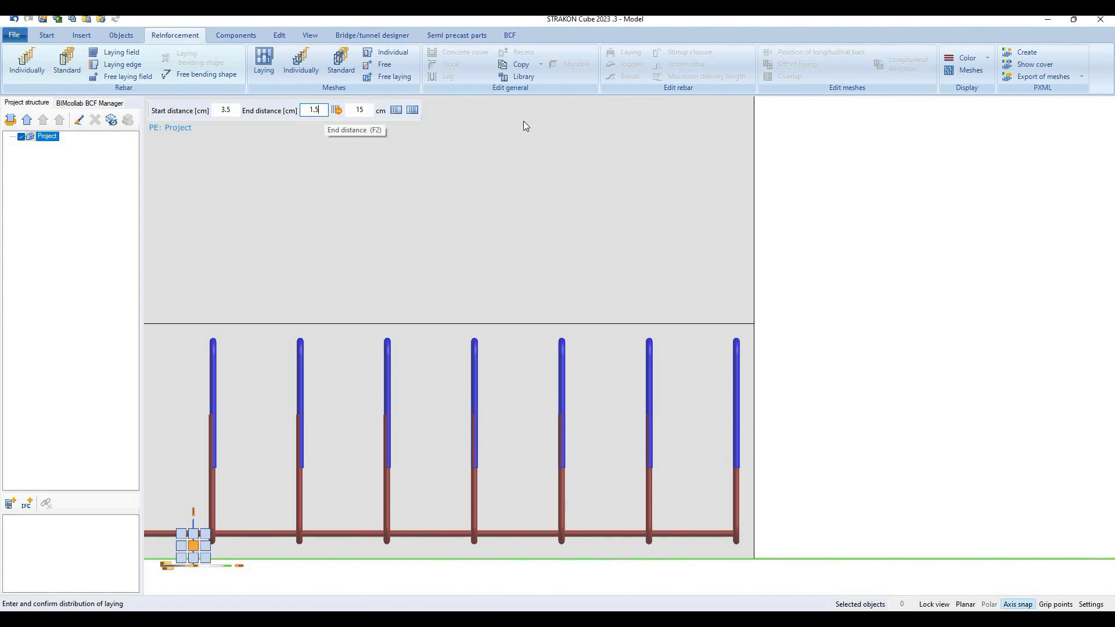
key("Return")
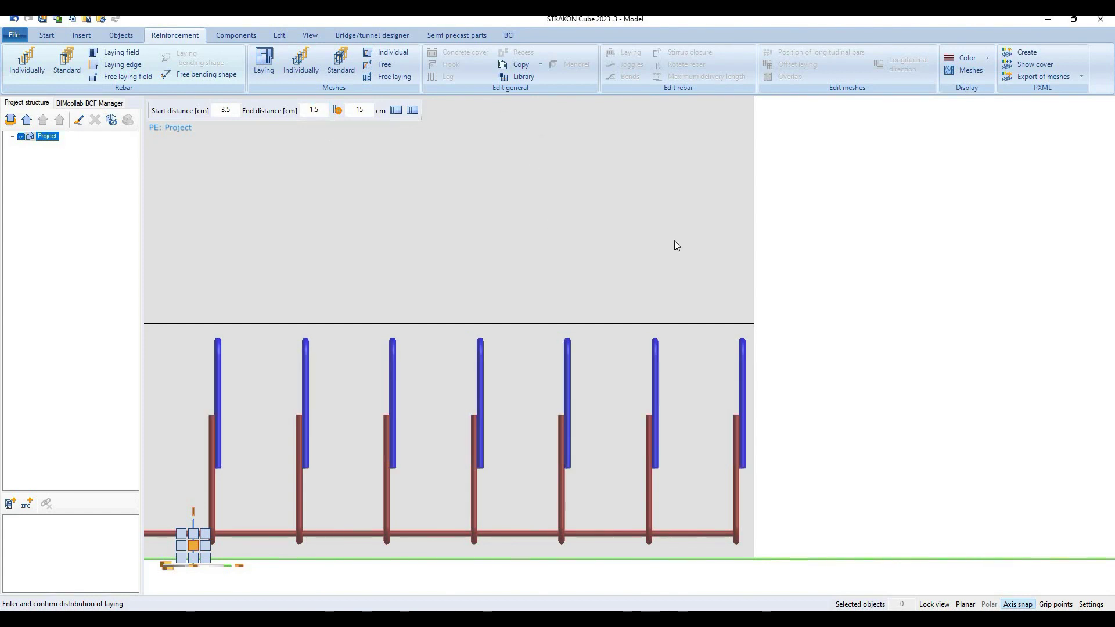
scroll(675, 241, "down", 3)
scroll(678, 242, "down", 1)
key("Return")
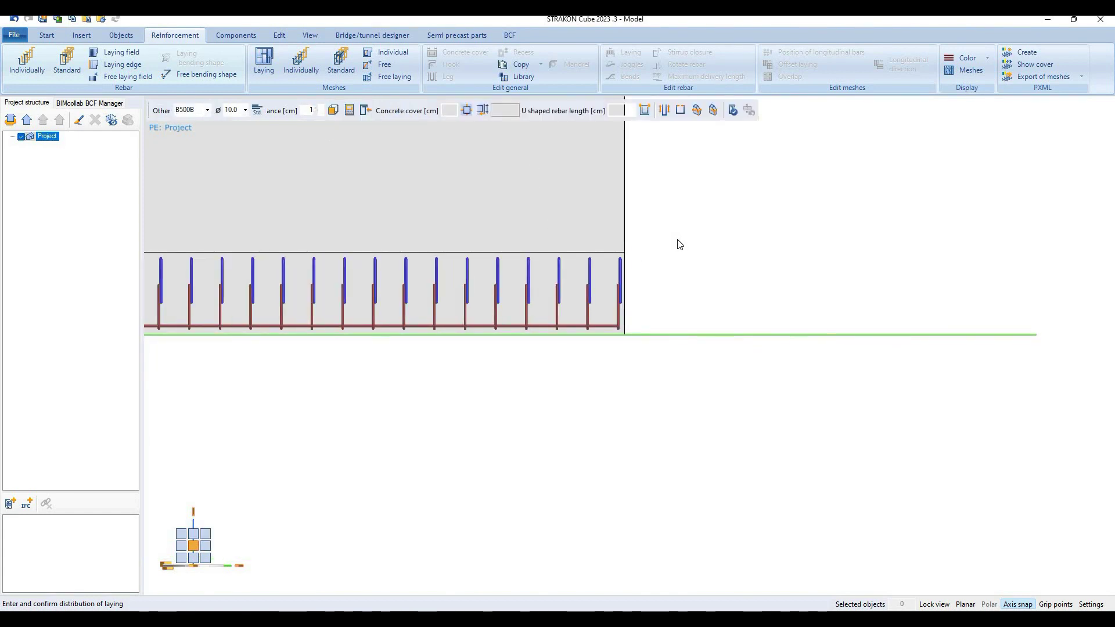
key("Return")
mouse_move(714, 236)
middle_mouse_down()
mouse_move(594, 510)
mouse_move(604, 386)
mouse_move(620, 350)
mouse_move(649, 384)
middle_mouse_up()
scroll(662, 412, "down", 3)
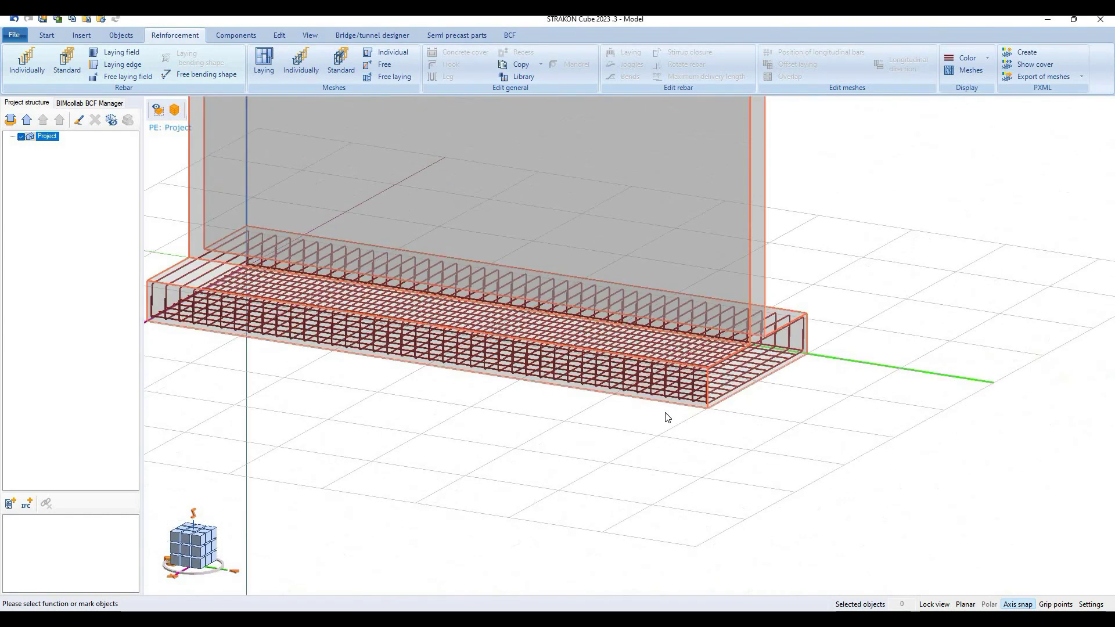
scroll(667, 414, "down", 1)
scroll(673, 418, "up", 2)
scroll(694, 446, "up", 2)
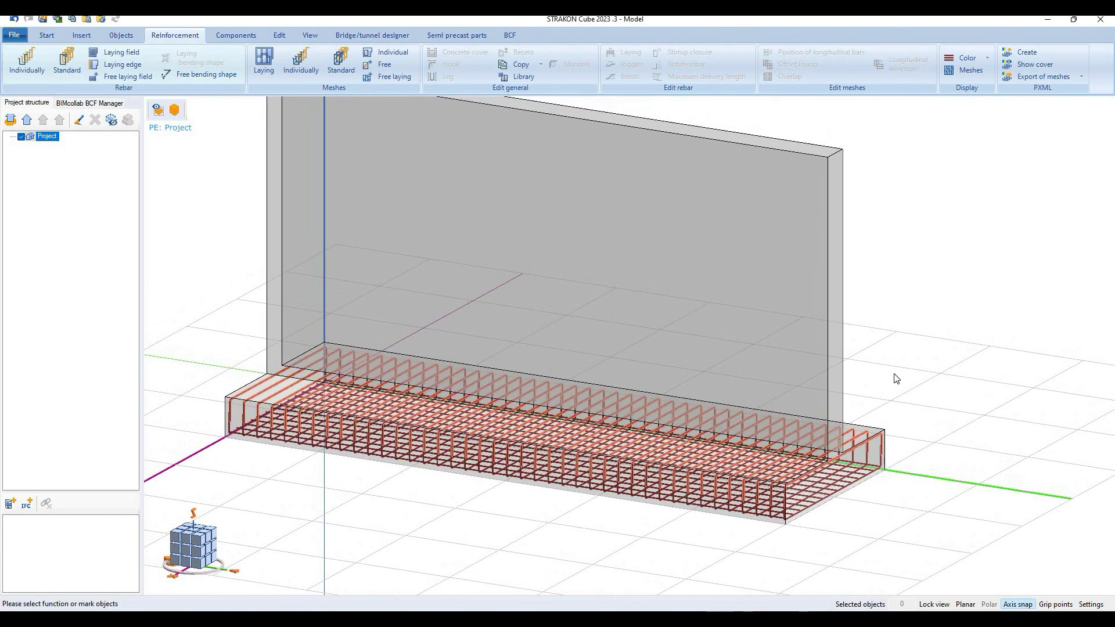
scroll(771, 369, "up", 1)
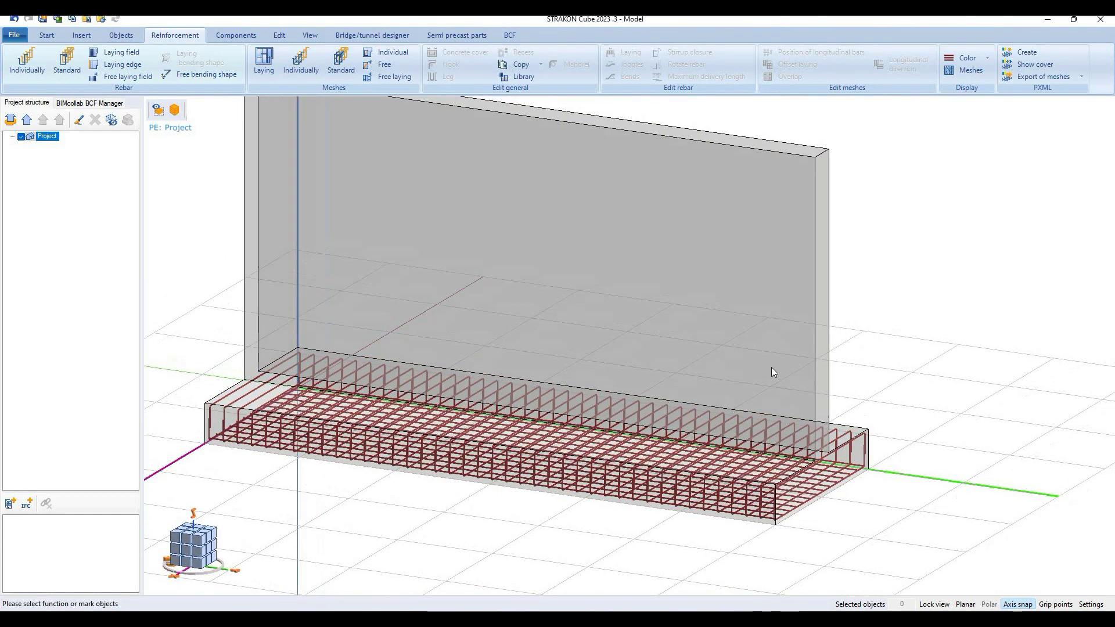
scroll(308, 373, "up", 3)
scroll(372, 357, "up", 1)
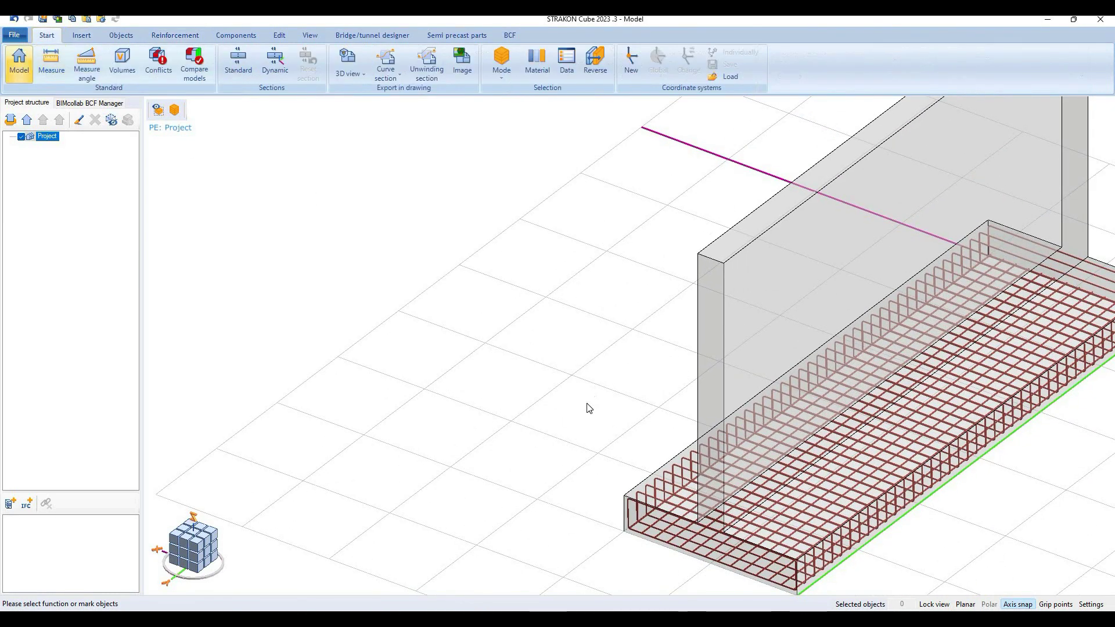
scroll(622, 375, "up", 2)
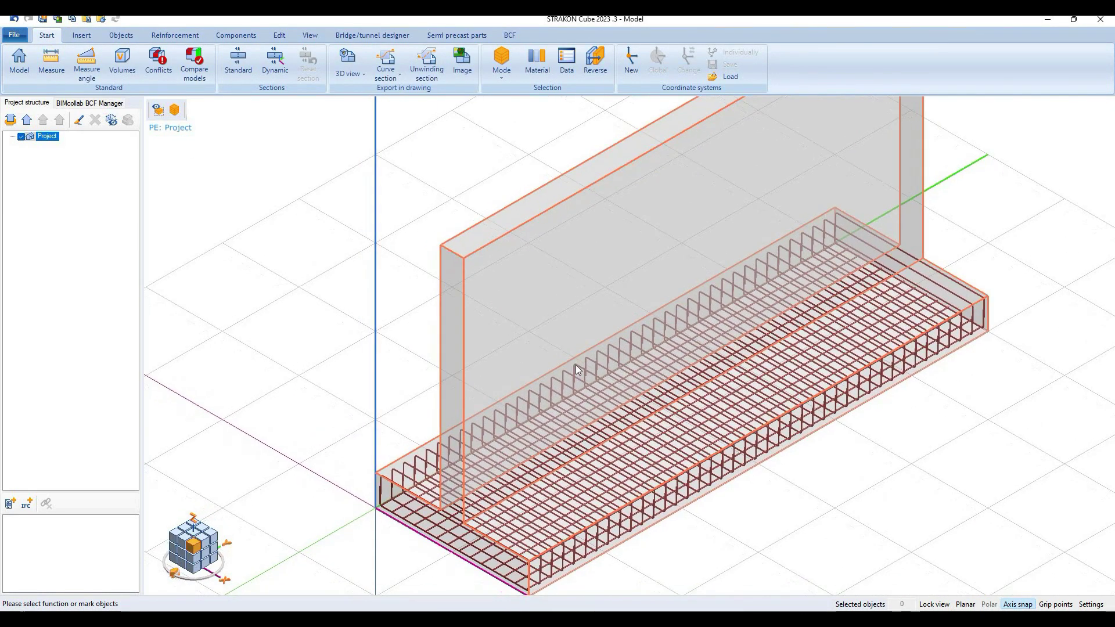
Step: Switch the standard rebar to a straight bar with 12.0 diameter
left_click(160, 40)
left_click(69, 62)
left_click(321, 110)
left_click(290, 122)
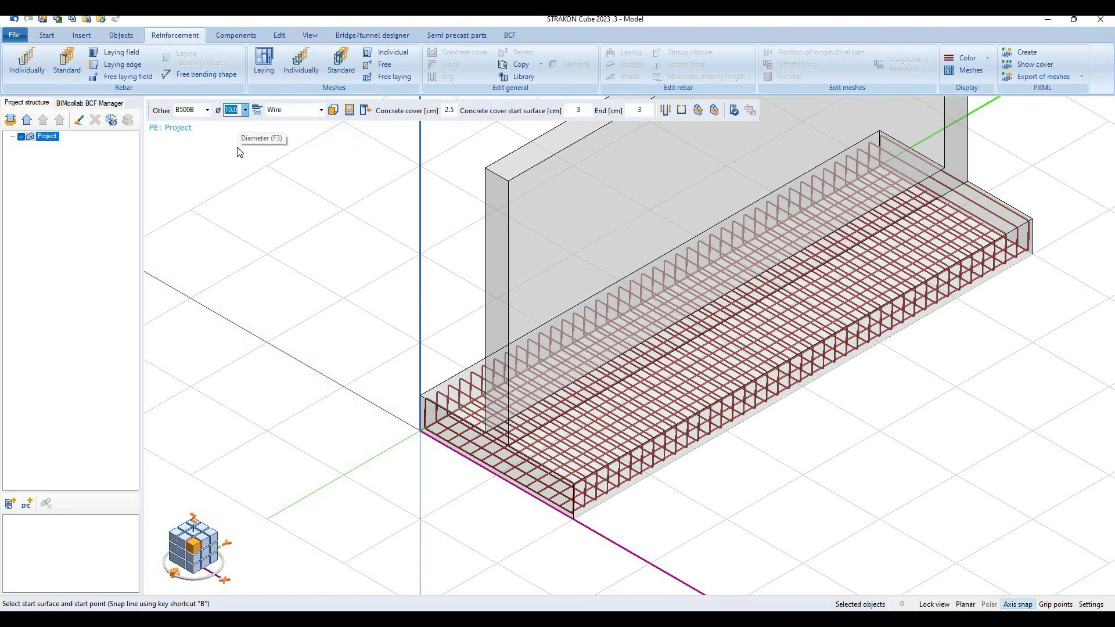
key("F3")
key("Tab")
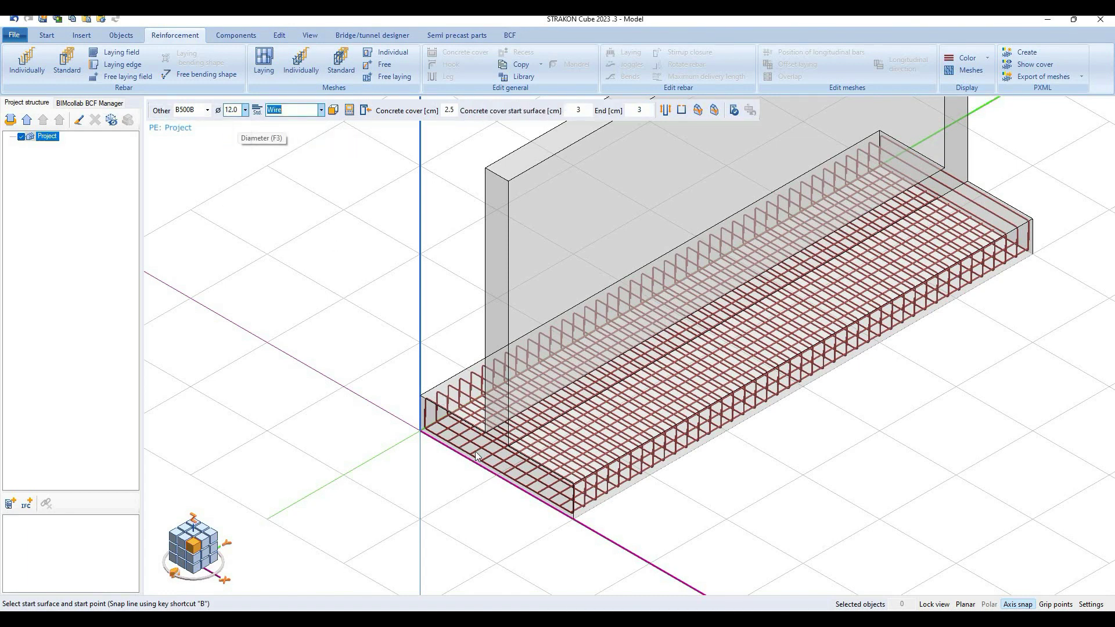
scroll(479, 461, "up", 2)
scroll(479, 461, "up", 1)
scroll(478, 462, "up", 1)
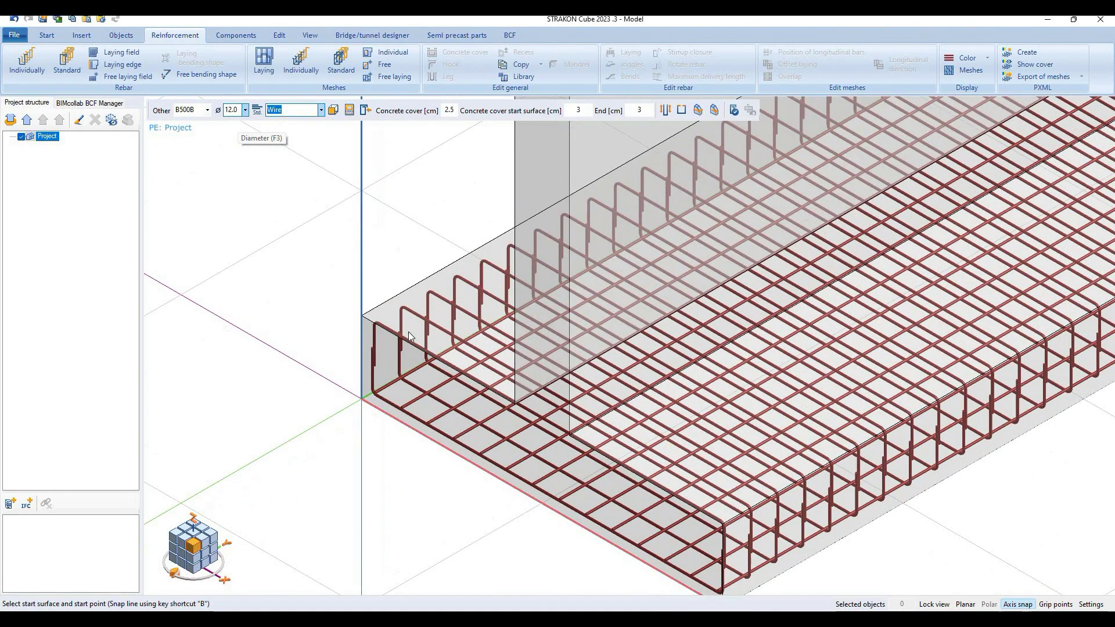
Step: Lay two fields of straight longitudinal bars across the footing surfaces at 15 cm spacing
left_click(118, 53)
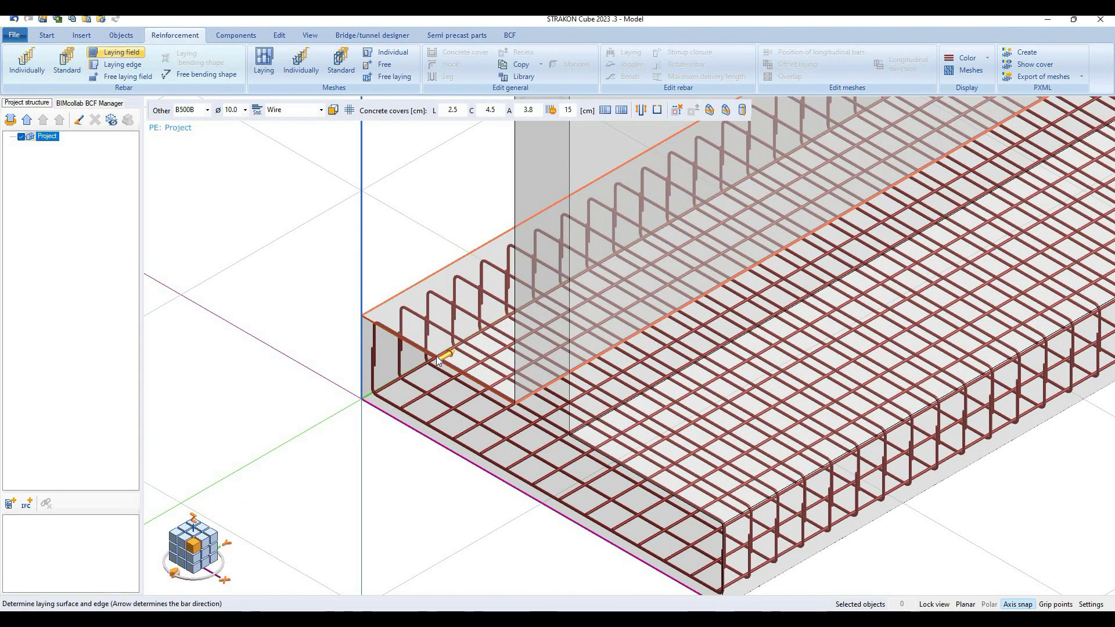
left_click(437, 360)
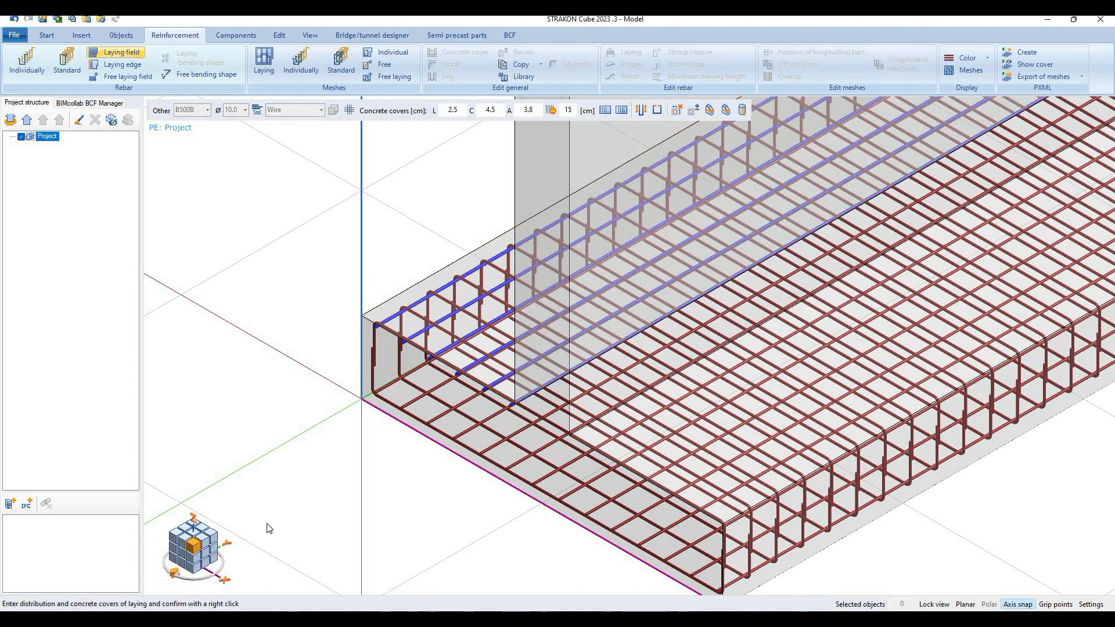
left_click(183, 559)
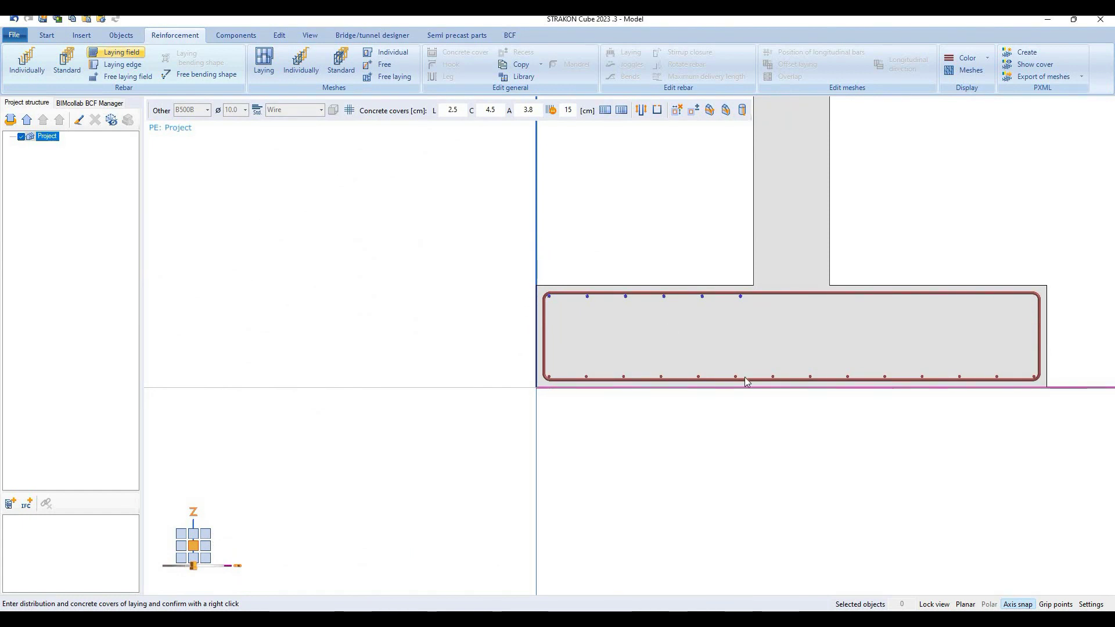
right_click(706, 443)
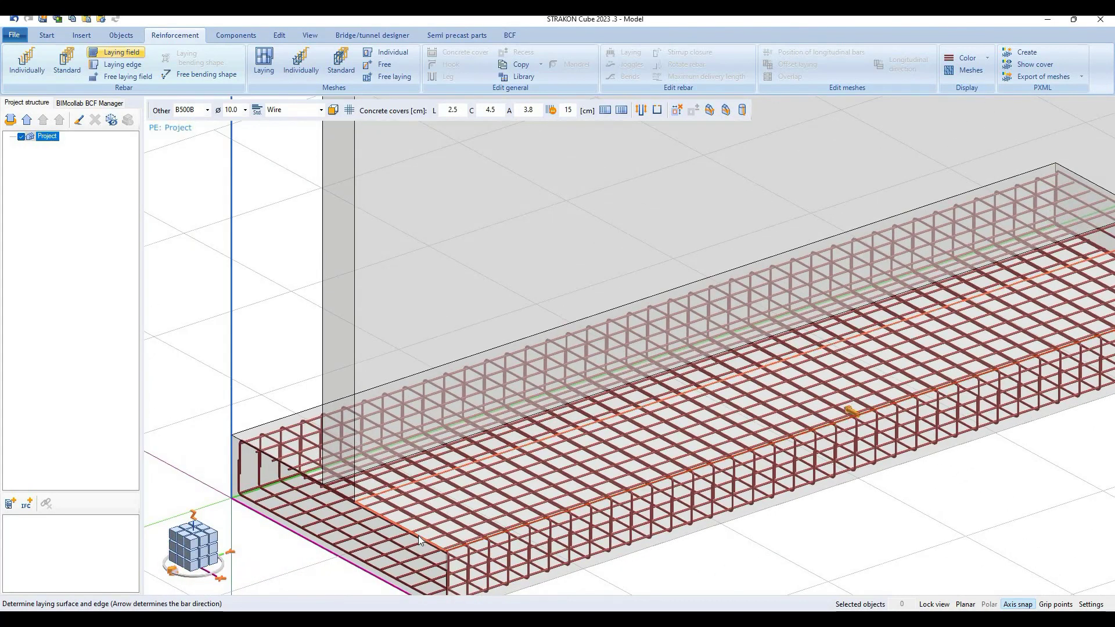
left_click(417, 535)
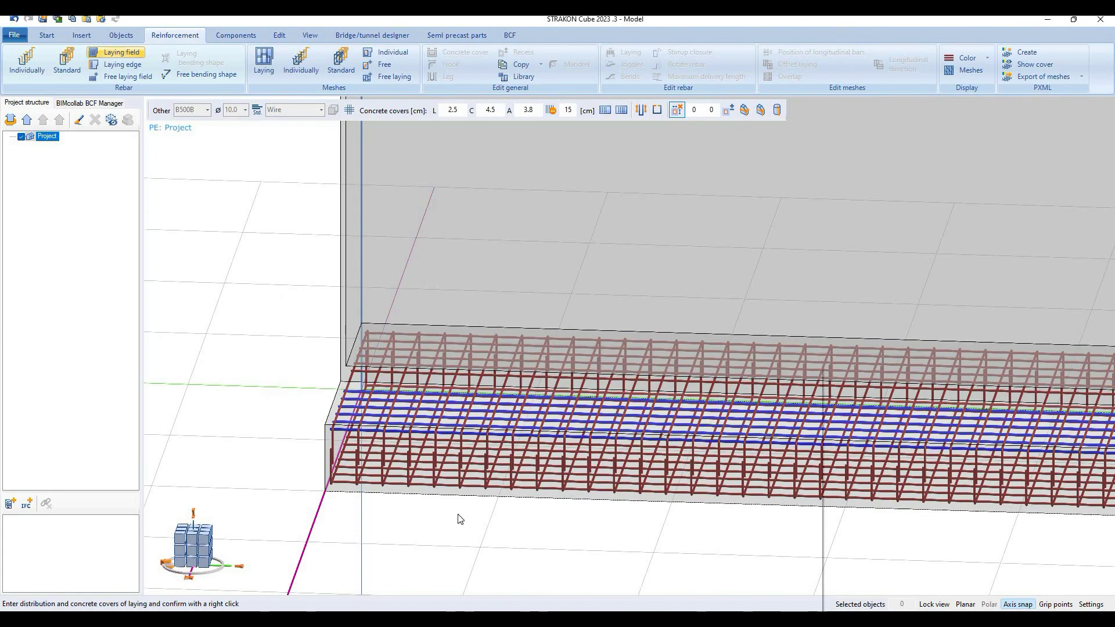
right_click(458, 515)
key("Return")
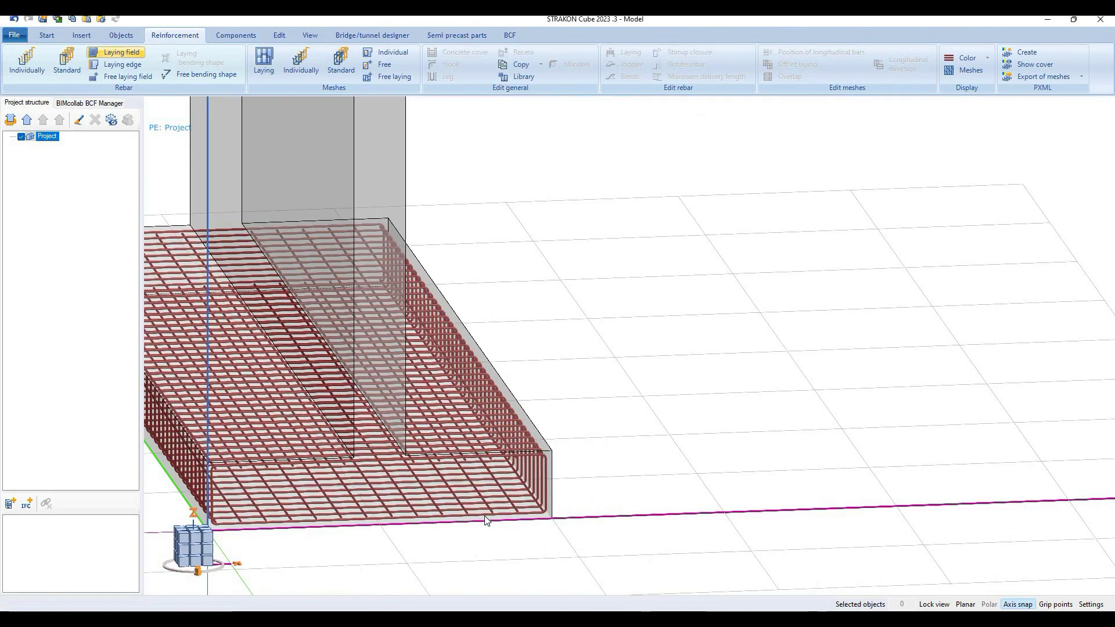
Step: Change the first new longitudinal bar set's diameter from 10.0 to 12.0
scroll(503, 500, "up", 2)
scroll(503, 500, "up", 2)
scroll(507, 497, "up", 2)
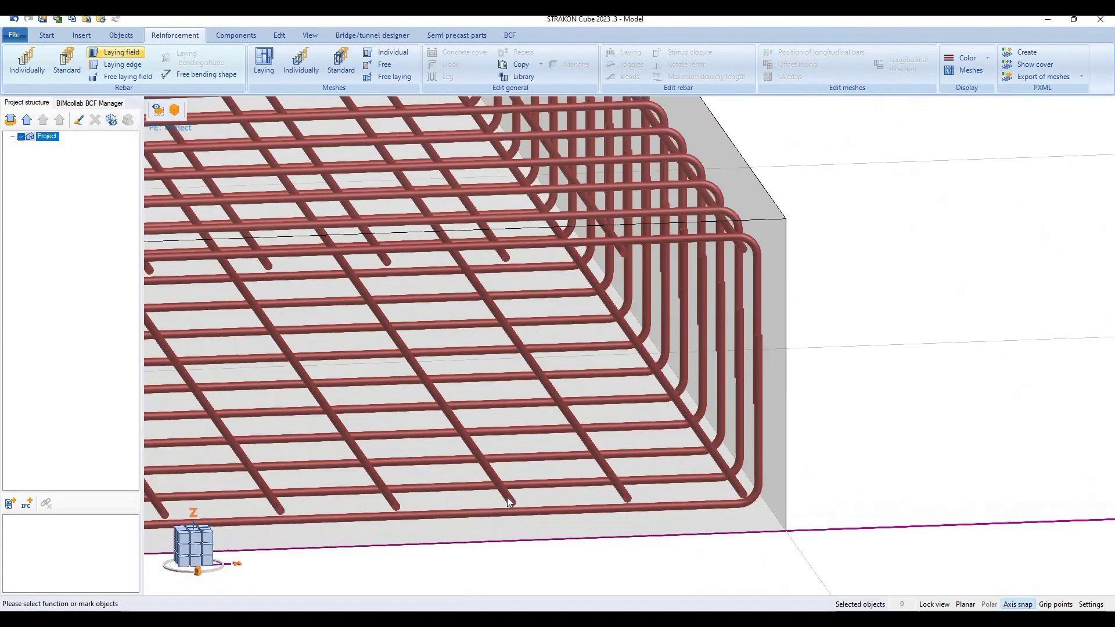
double_click(497, 463)
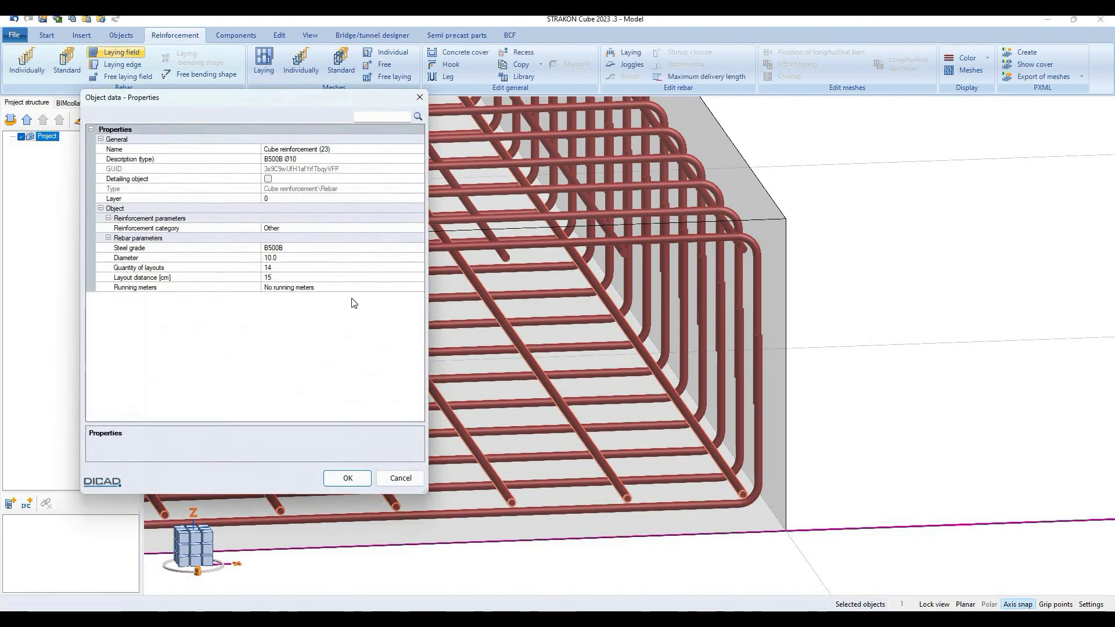
left_click(376, 258)
scroll(377, 258, "up", 1)
left_click(300, 265)
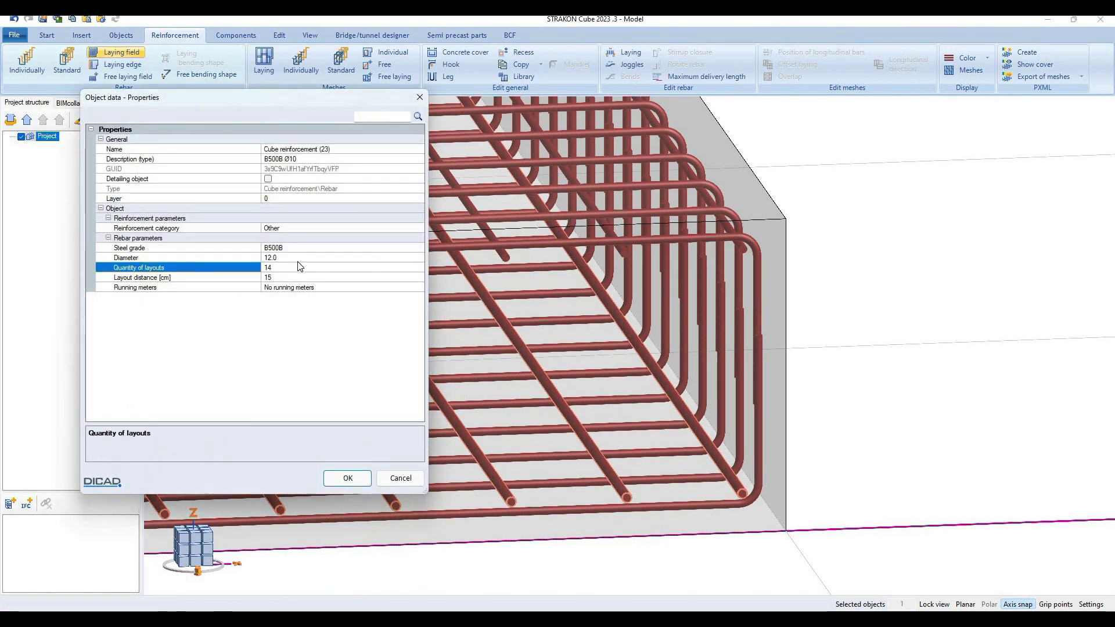
left_click(348, 477)
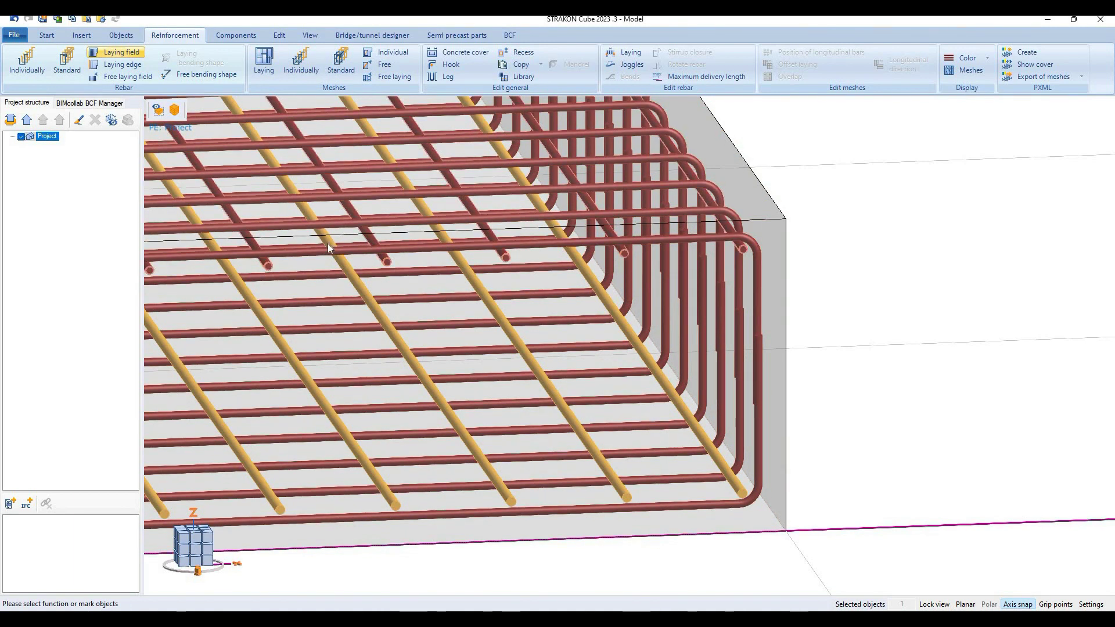
Step: Set the second new bar set's diameter to 12.0 in its properties
double_click(623, 252)
left_click(377, 260)
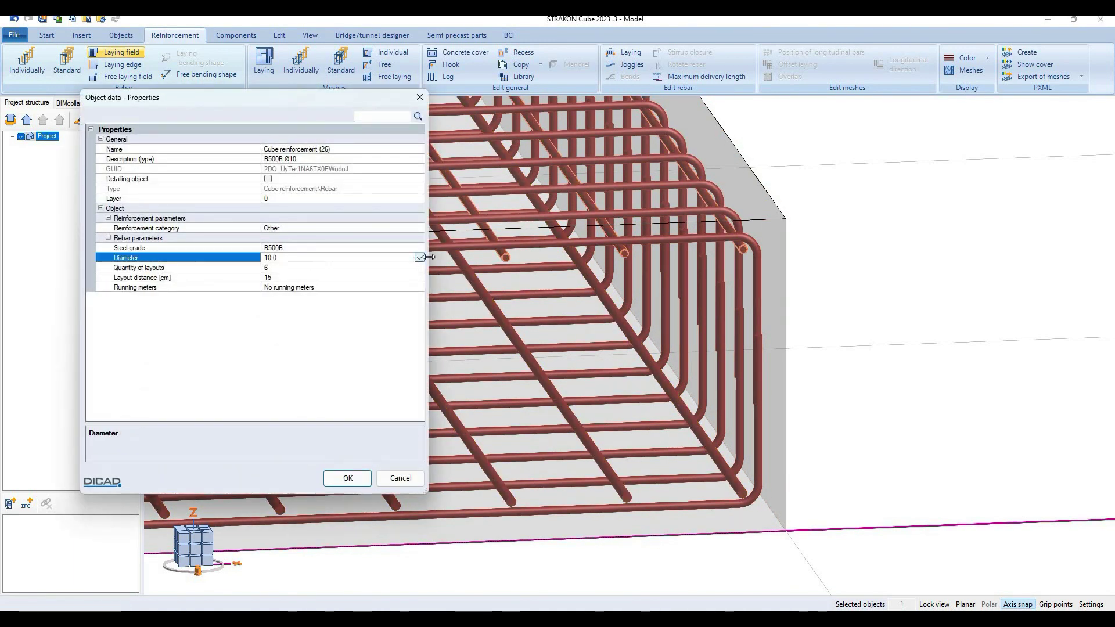
key("alt+Down")
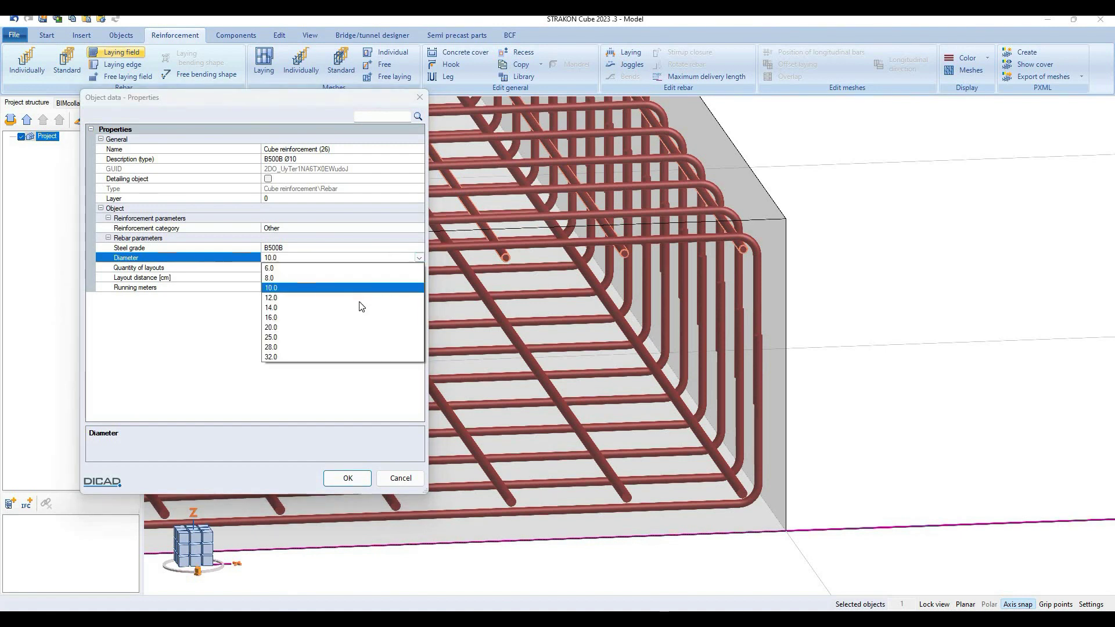
key("Down")
key("Return")
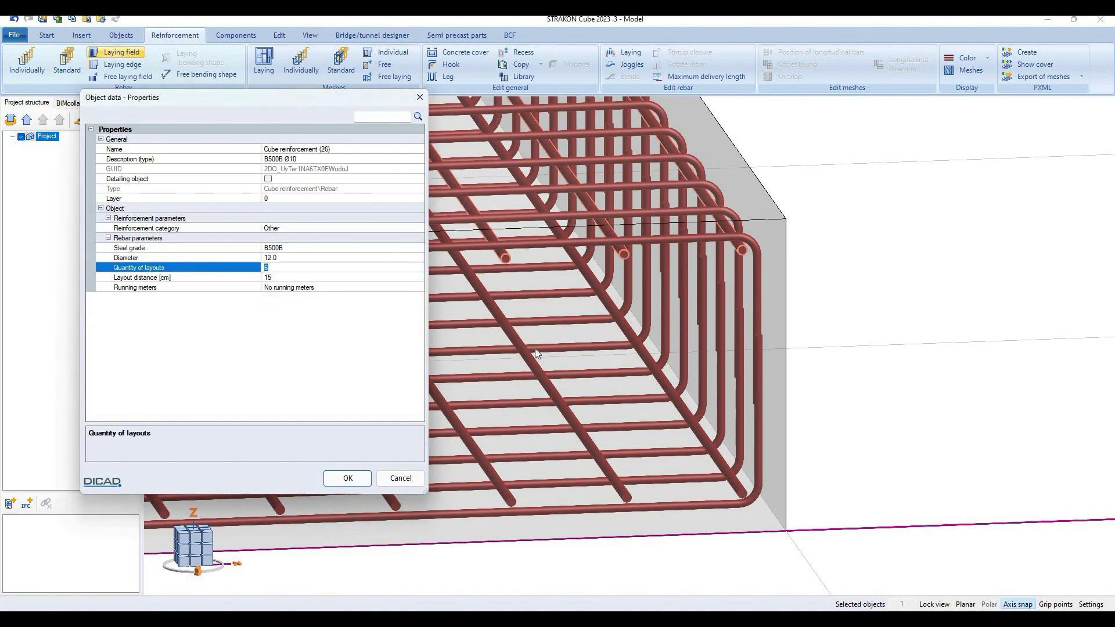
key("Return")
Step: Change the remaining ø10 bar set to 12.0 diameter
scroll(522, 348, "up", 2)
scroll(516, 356, "up", 3)
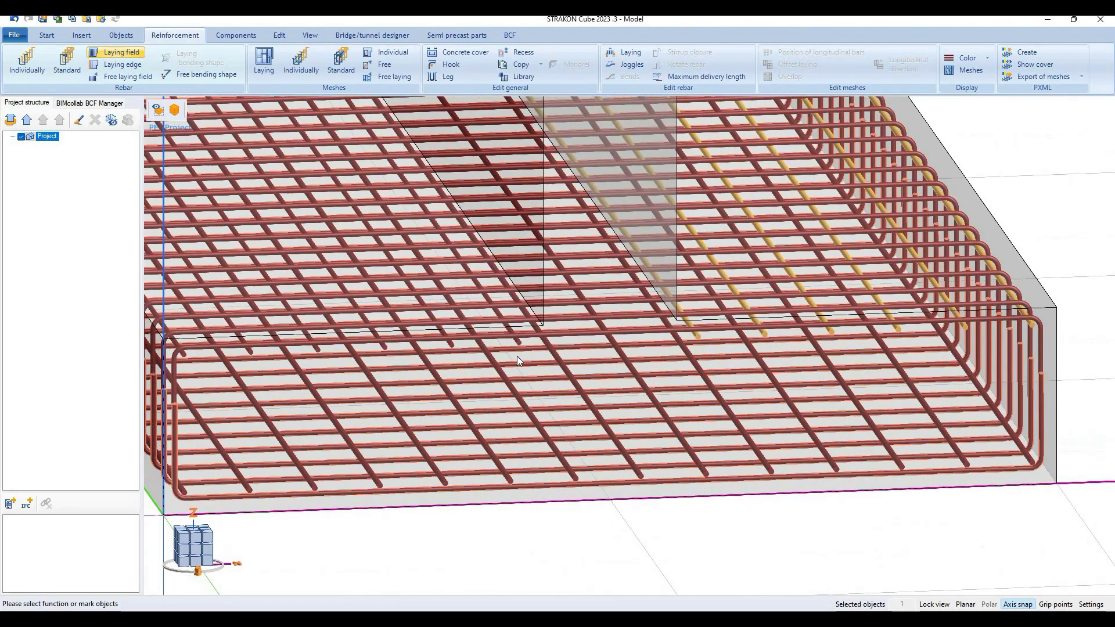
scroll(500, 339, "up", 2)
scroll(500, 339, "up", 2)
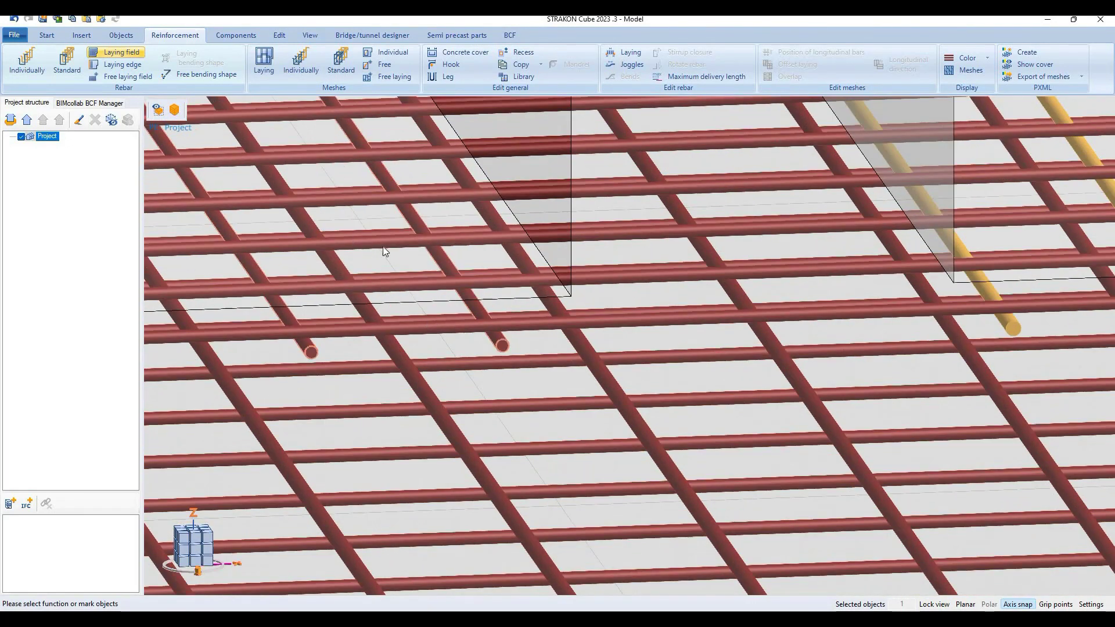
double_click(383, 251)
left_click(415, 260)
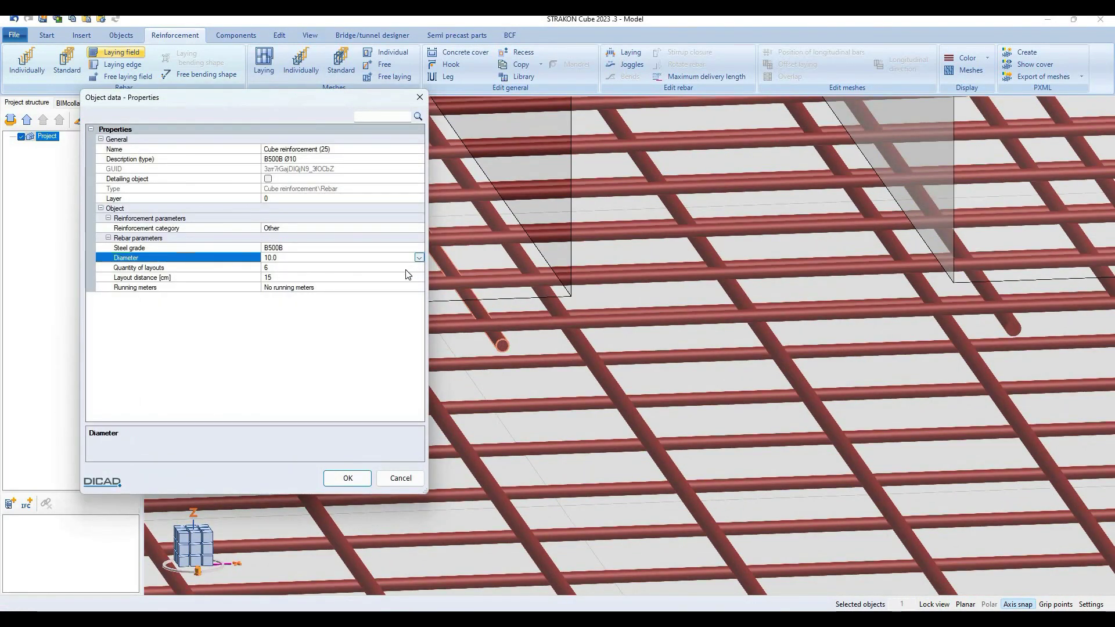
key("alt+Down")
key("Down")
key("Return")
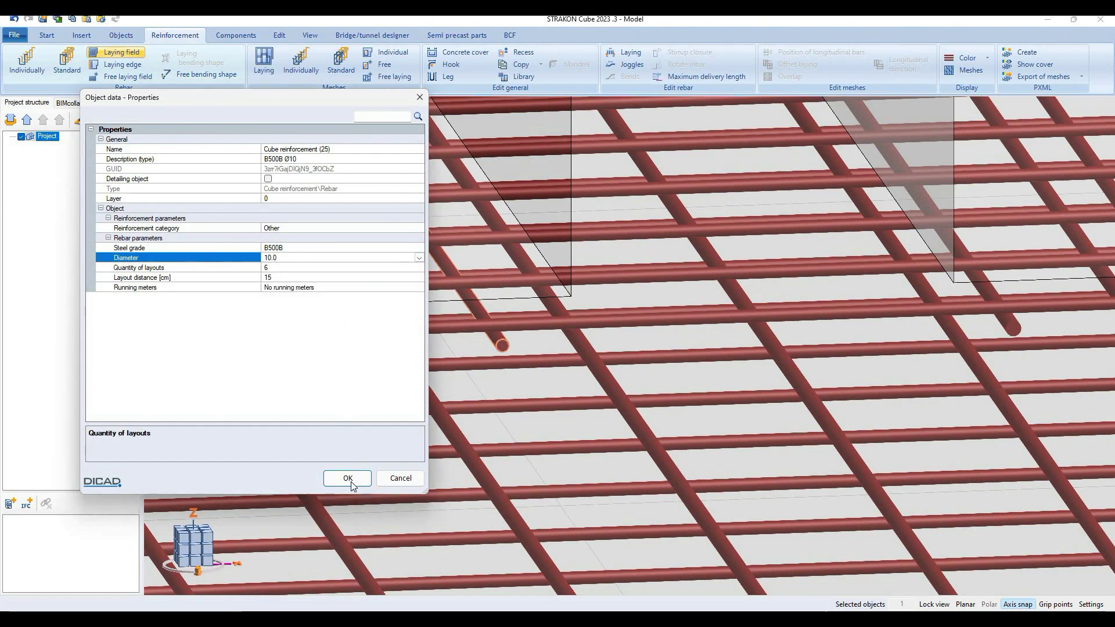
key("Down")
key("Return")
scroll(487, 350, "down", 3)
scroll(649, 403, "down", 5)
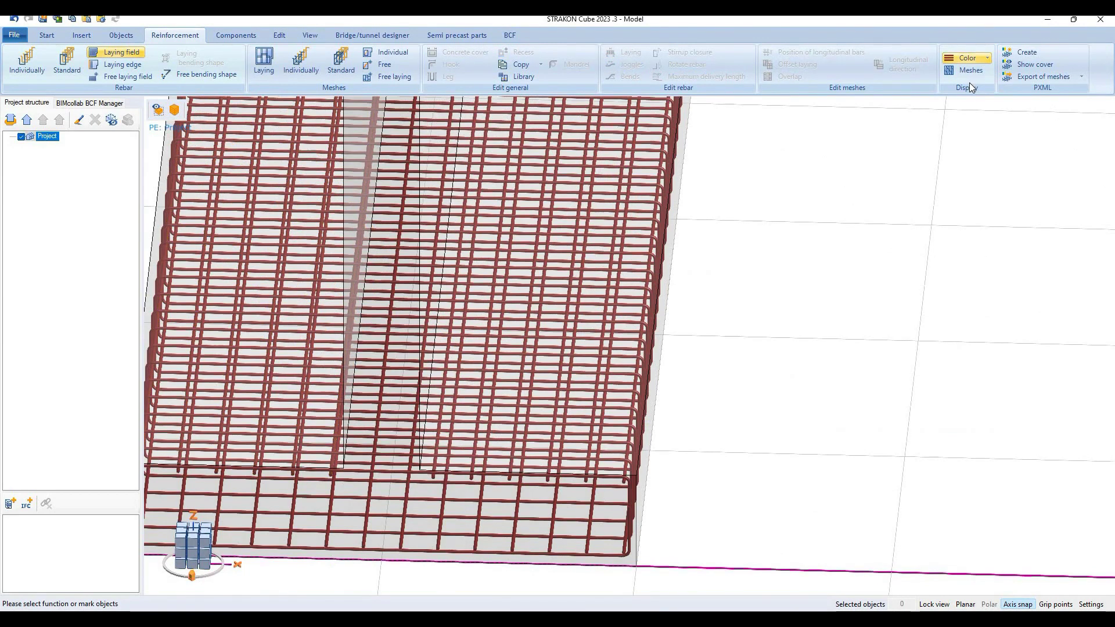
Step: Colour the reinforcement display by bar diameter
left_click(966, 58)
key("Down")
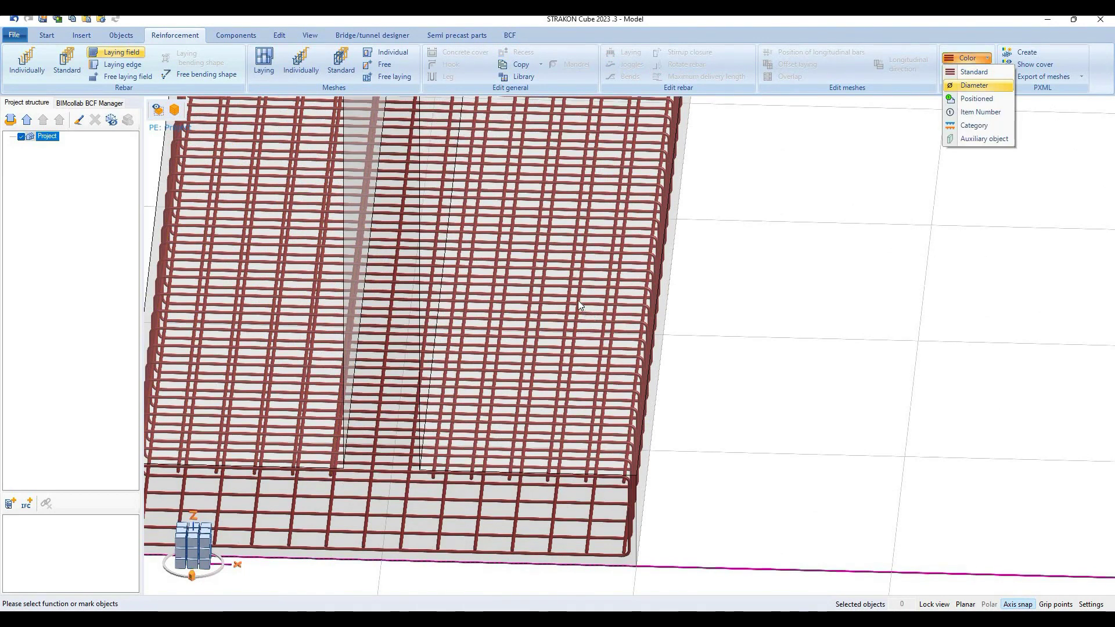
key("Return")
Step: Orbit and pan to compare the ø12 longitudinal bars with the ø10 U-bars at the footing corner
middle_click_drag(580, 306, 782, 346)
scroll(637, 402, "up", 3)
scroll(637, 402, "down", 5)
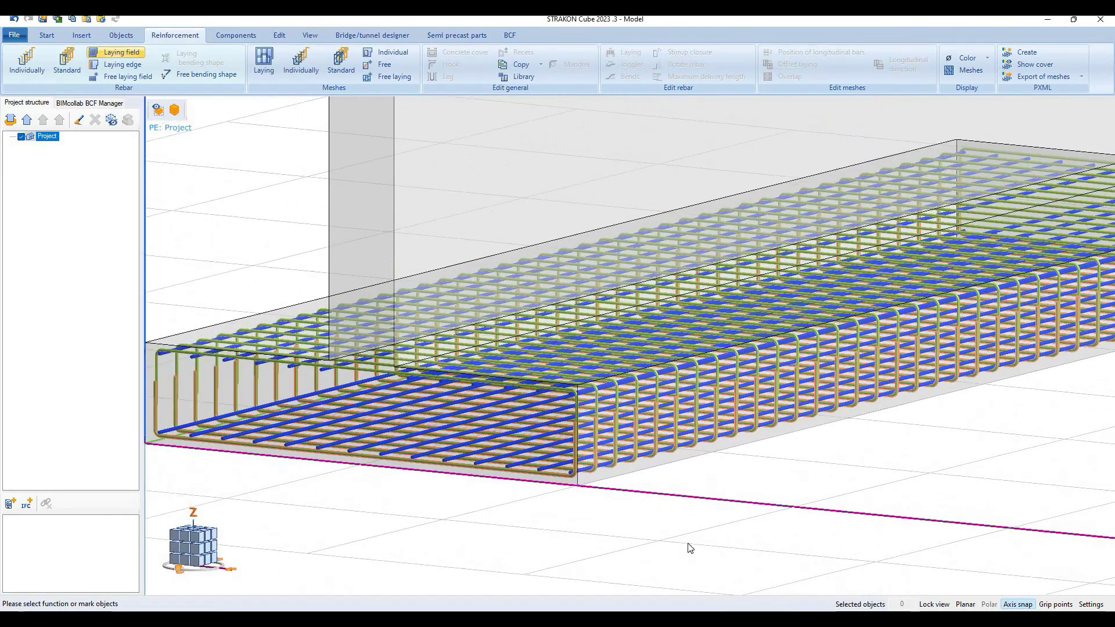
middle_click_drag(687, 545, 784, 552)
scroll(664, 546, "up", 5)
scroll(664, 546, "down", 5)
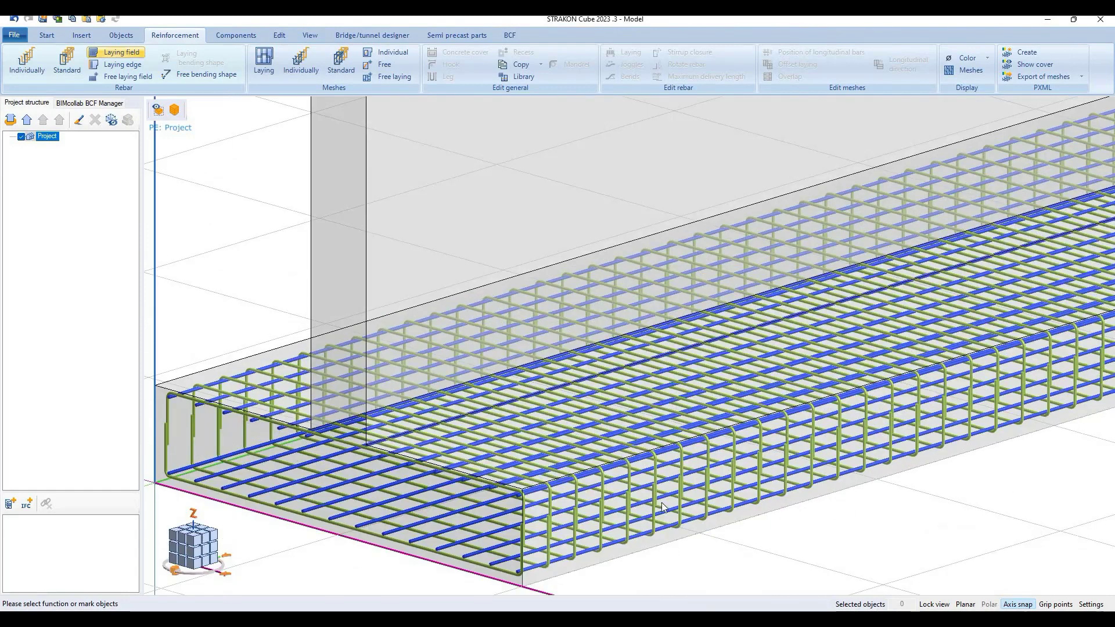
scroll(484, 273, "up", 5)
scroll(485, 274, "down", 5)
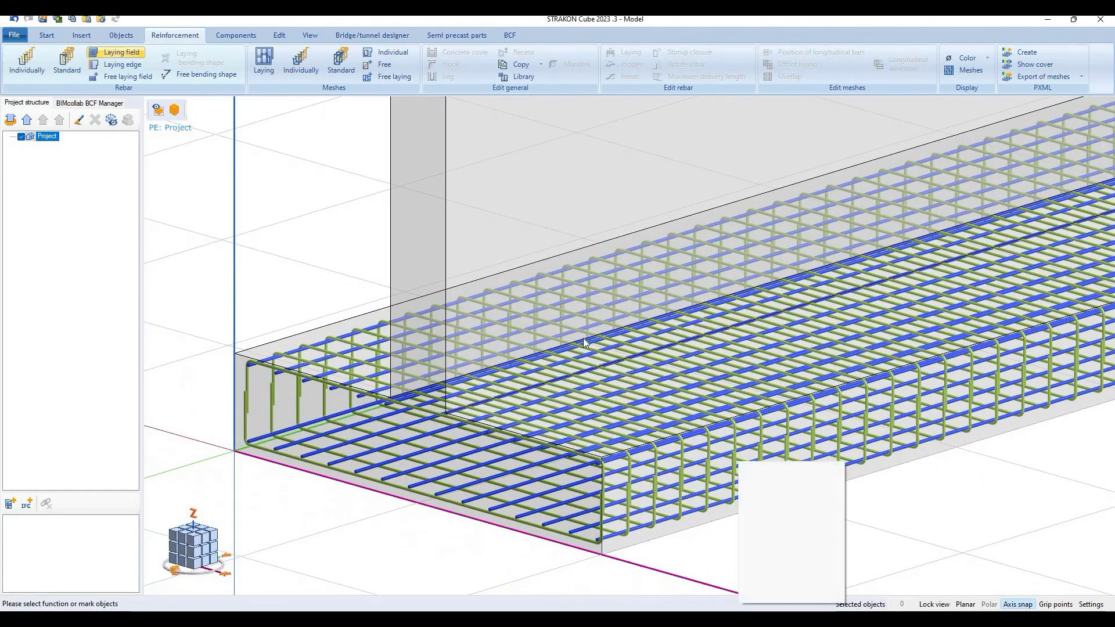
scroll(584, 334, "up", 5)
scroll(534, 385, "down", 5)
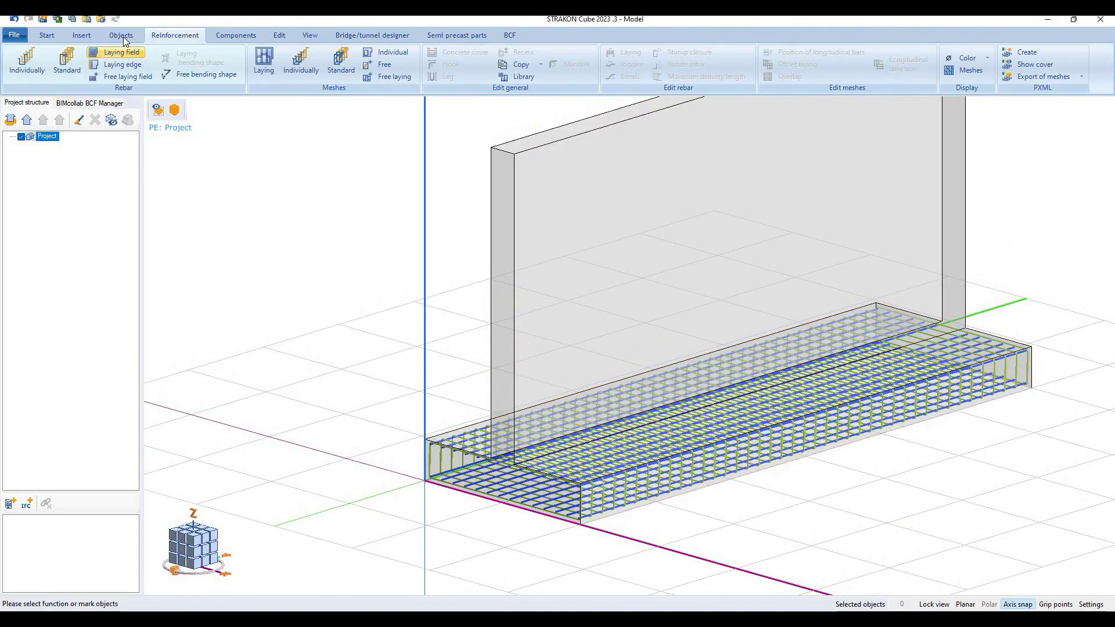
Step: Start a standard B500B Ø10 rebar with the L-shaped bending shape
left_click(67, 61)
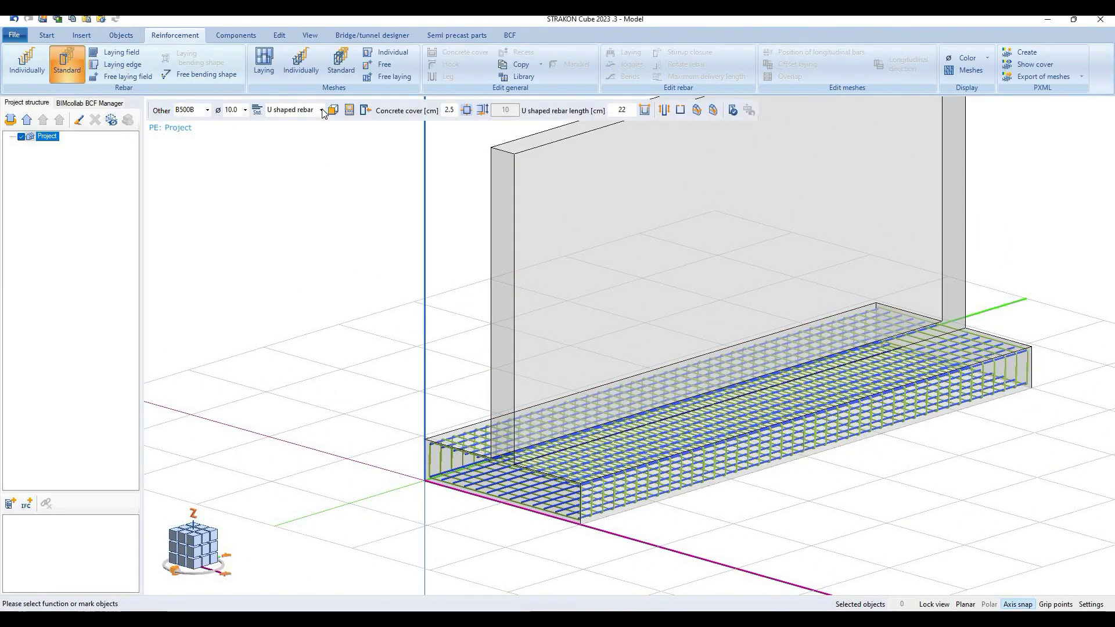
left_click(292, 110)
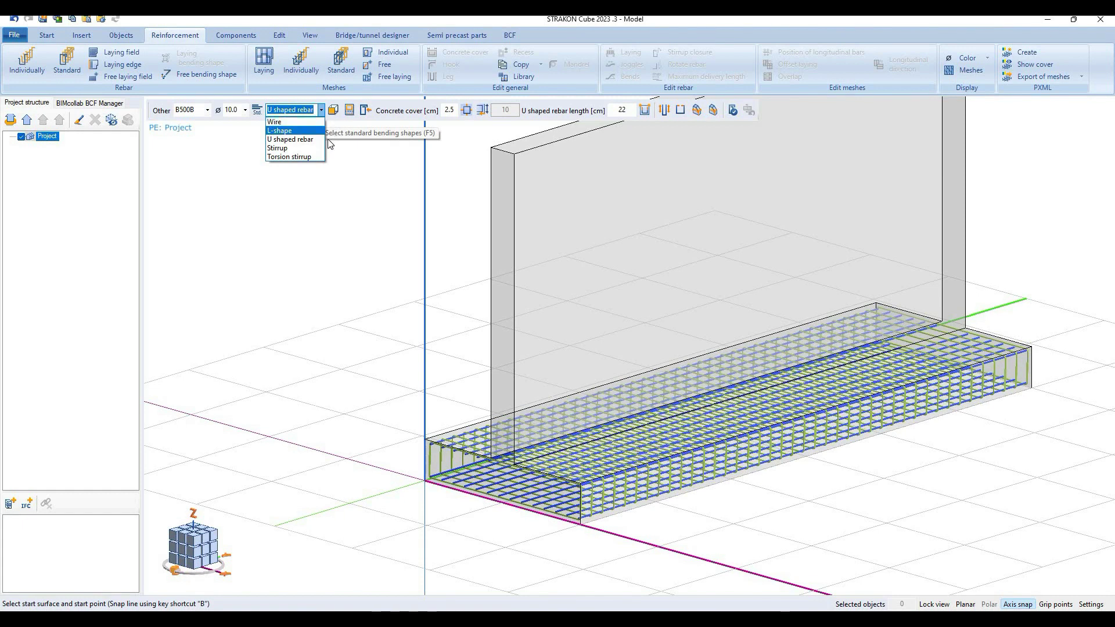
left_click(297, 131)
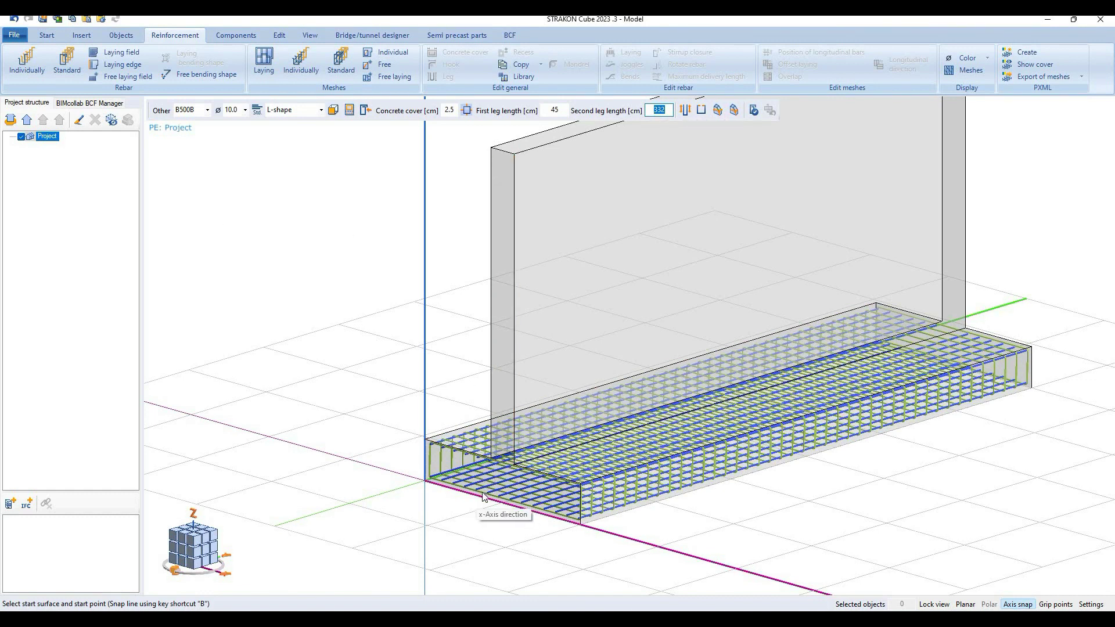
scroll(482, 495, "up", 3)
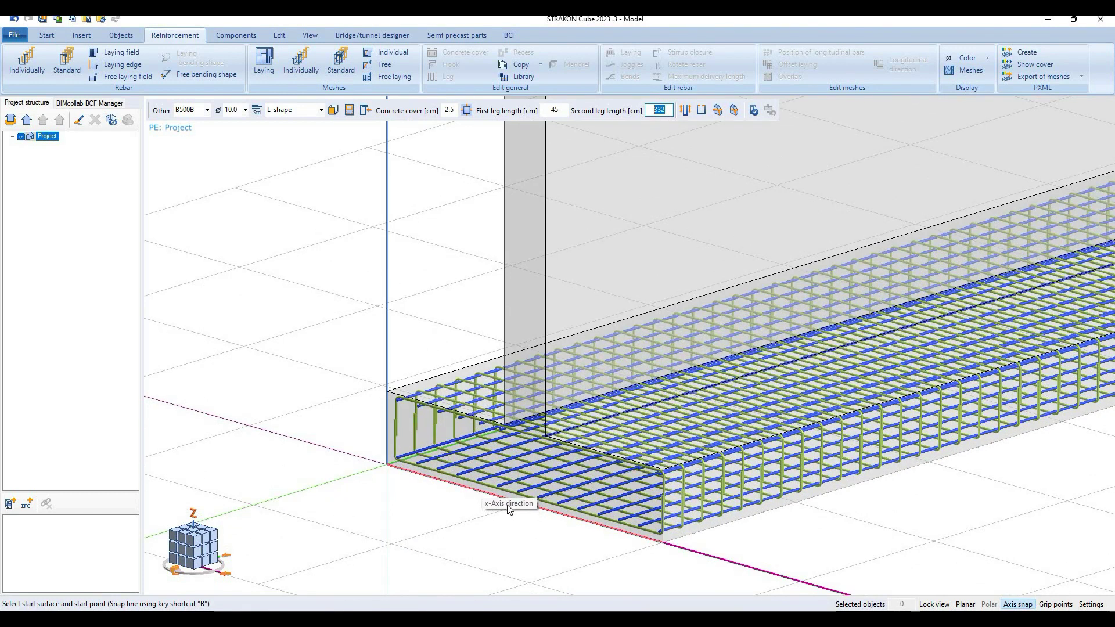
scroll(504, 500, "down", 1)
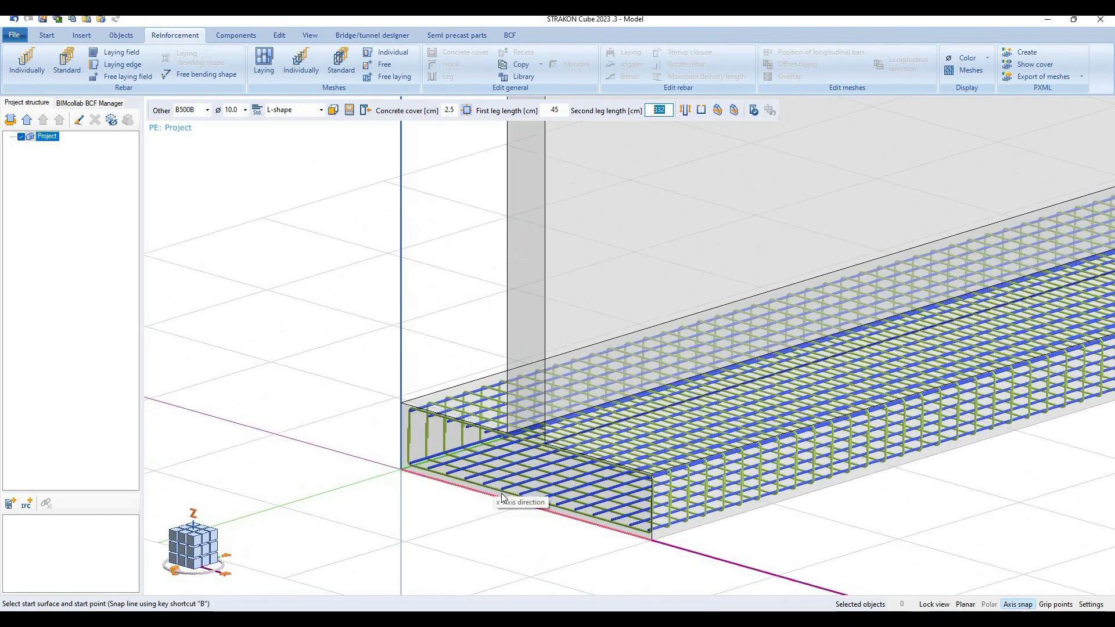
scroll(502, 497, "up", 1)
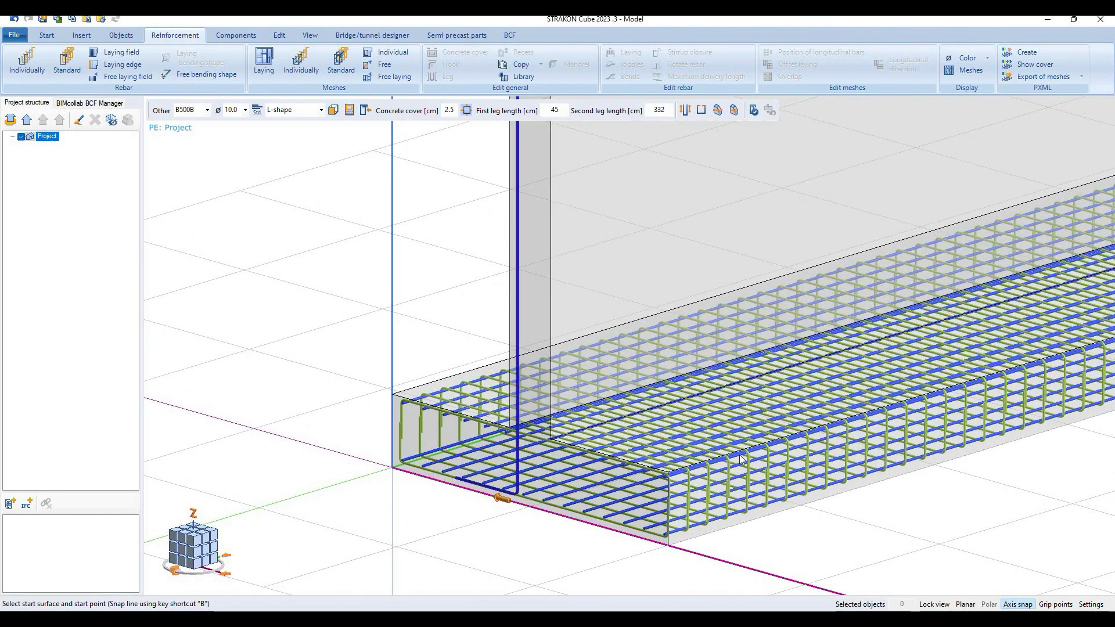
Step: Lay the first row of L-shaped starter bars along the footing at 15 cm spacing
left_click(510, 514)
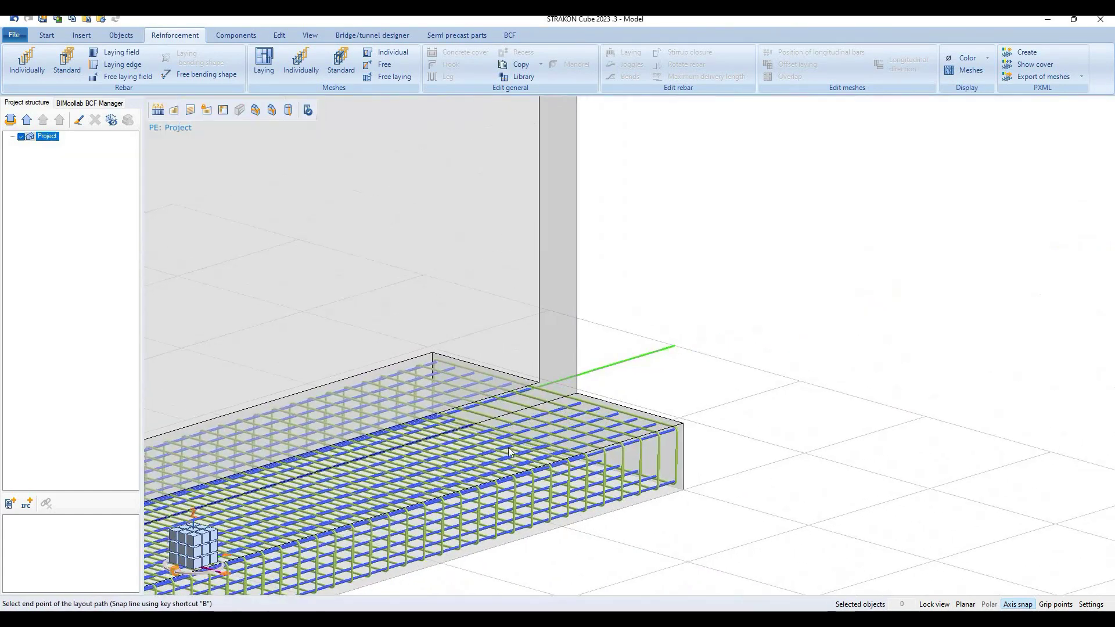
middle_click_drag(594, 454, 796, 455, "shift")
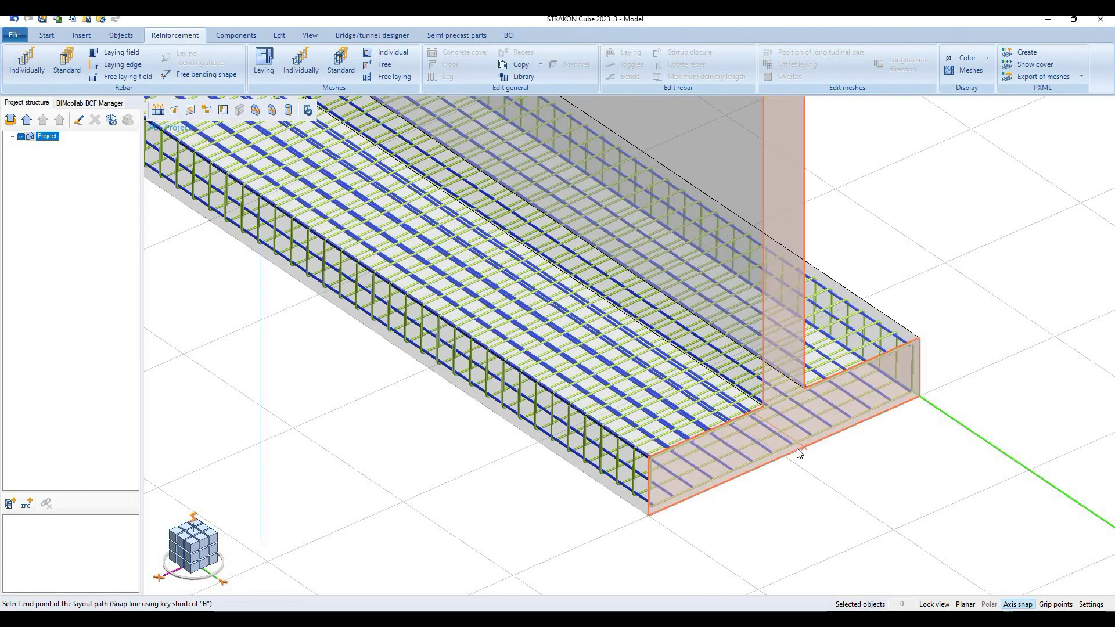
left_click(797, 453)
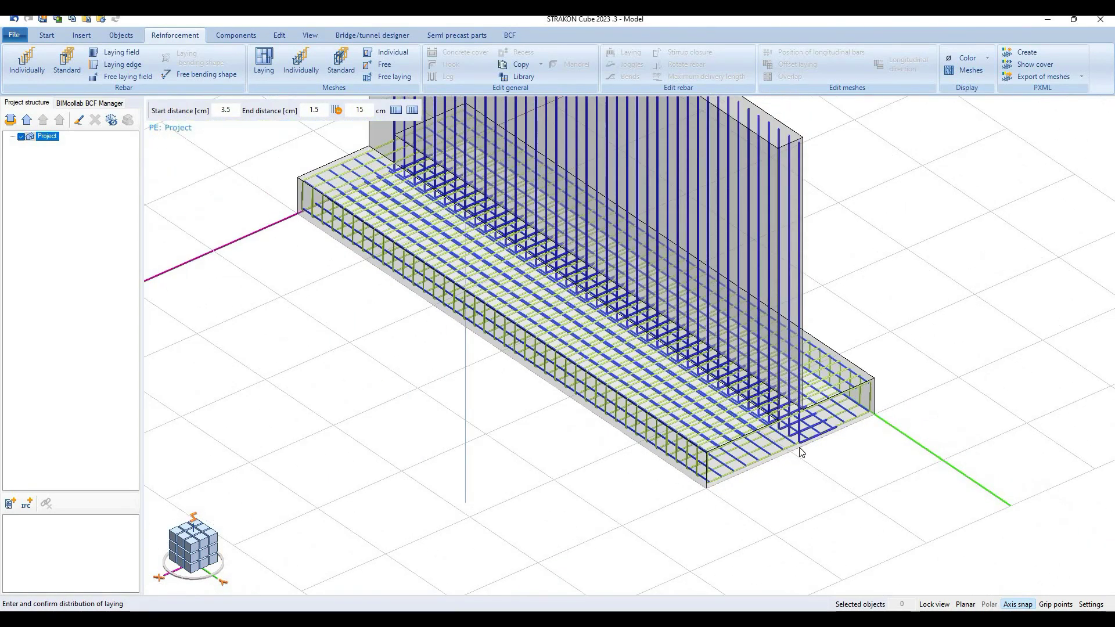
left_click(800, 452)
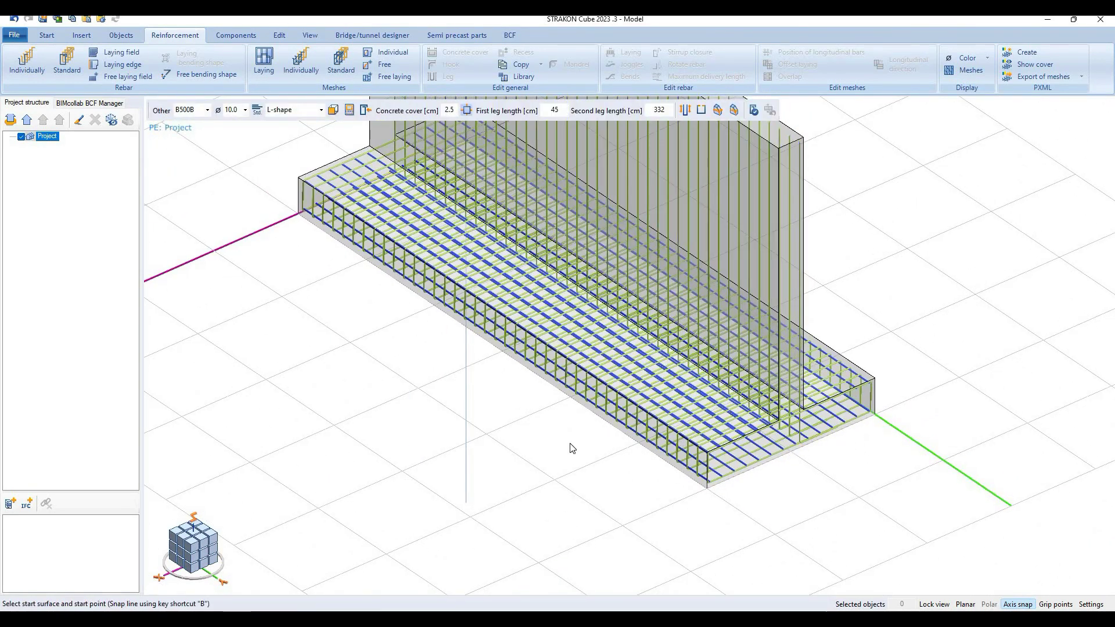
key("Escape")
Step: Begin the second starter-bar row from the opposite side of the footing
middle_click_drag(530, 438, 454, 393, "shift")
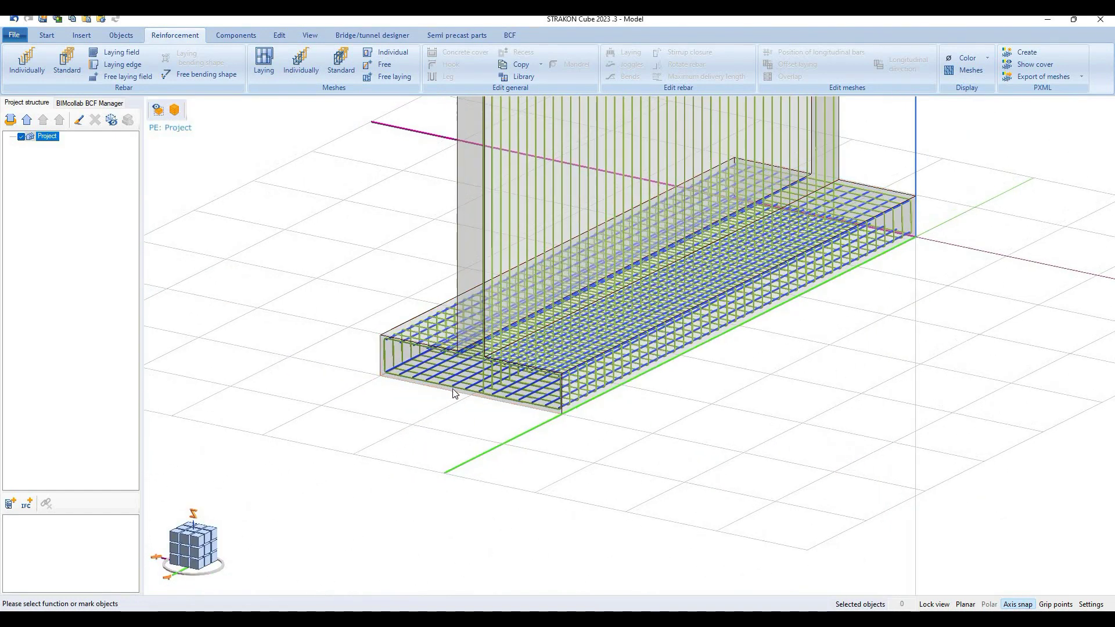
scroll(454, 393, "up", 3)
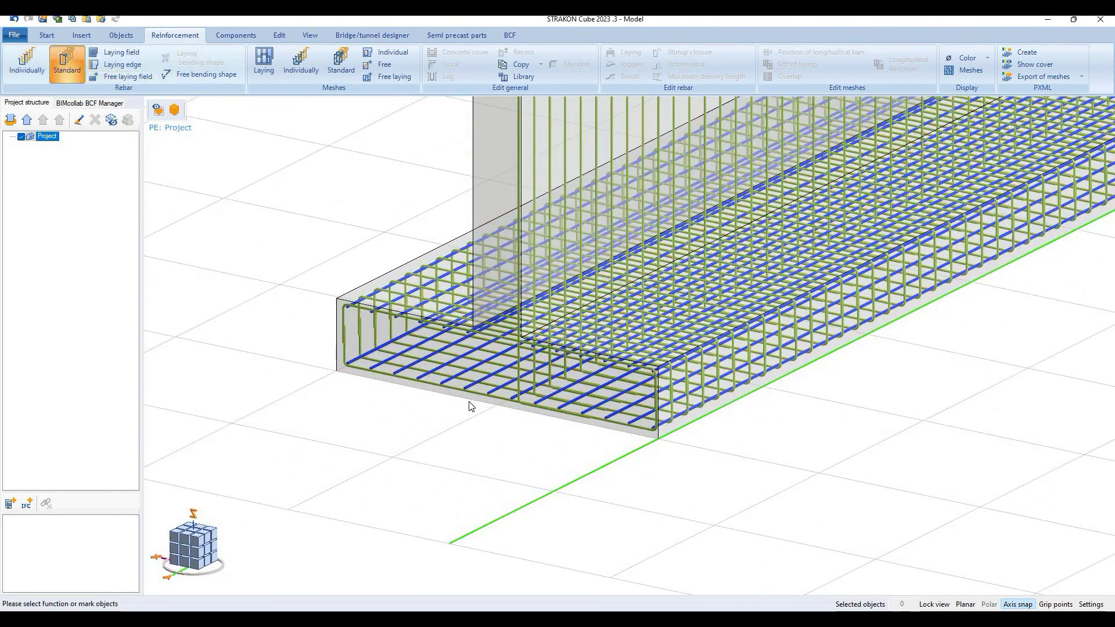
scroll(471, 407, "down", 2)
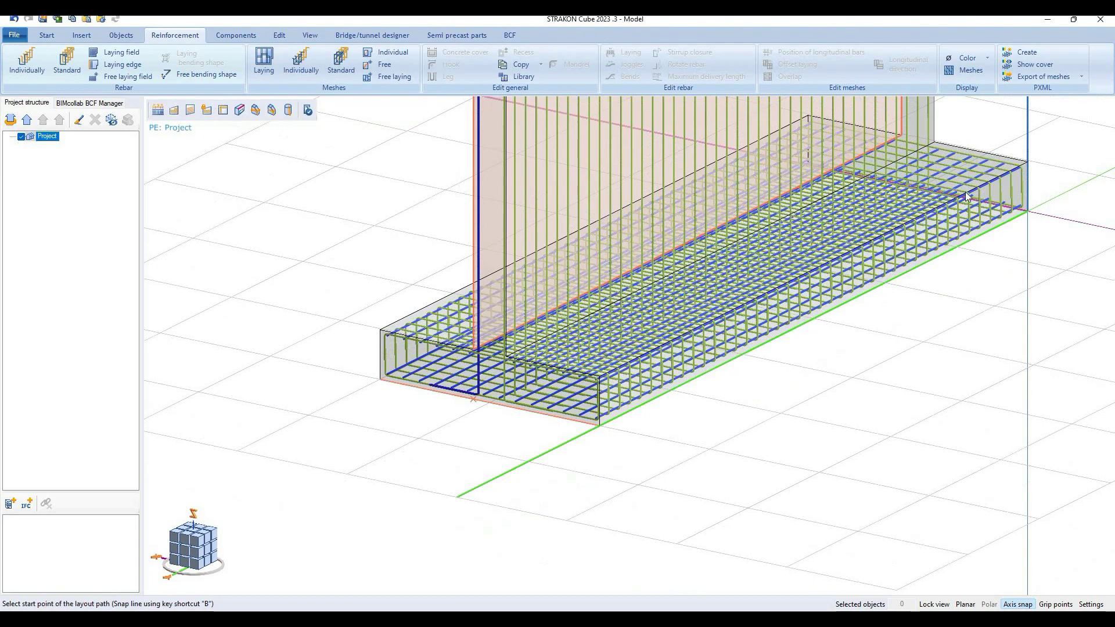
left_click(726, 321)
middle_click_drag(727, 321, 826, 316, "shift")
scroll(826, 316, "up", 5)
scroll(493, 433, "down", 2)
Step: Complete the second L-shaped Ø10 starter-bar row and accept its 15 cm distribution
scroll(704, 483, "down", 2)
scroll(758, 478, "down", 1)
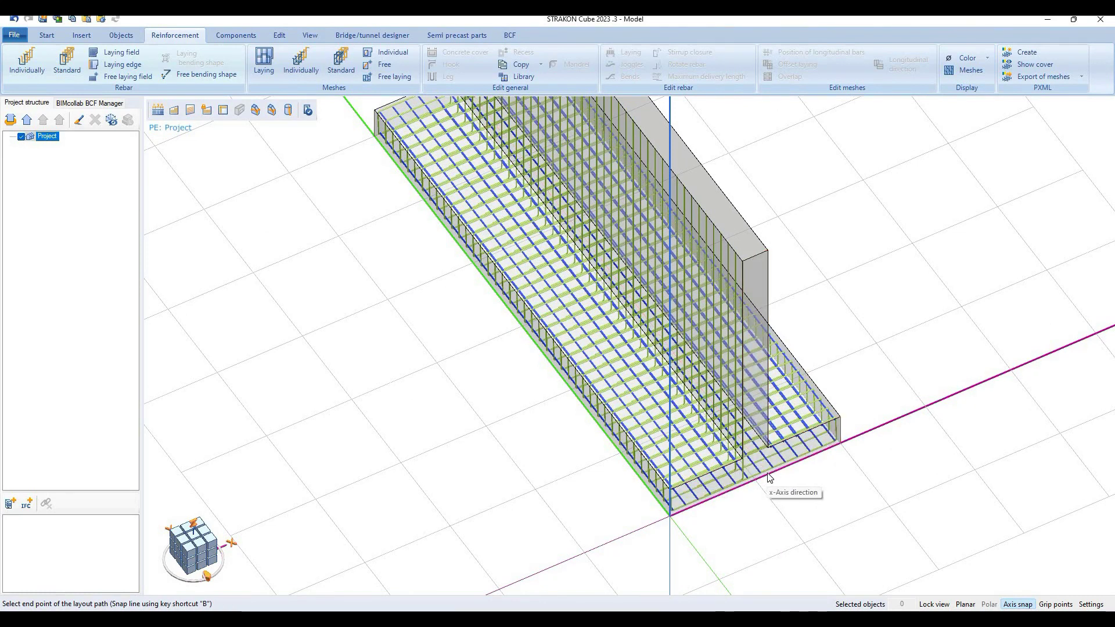
left_click(769, 477)
left_click(870, 365)
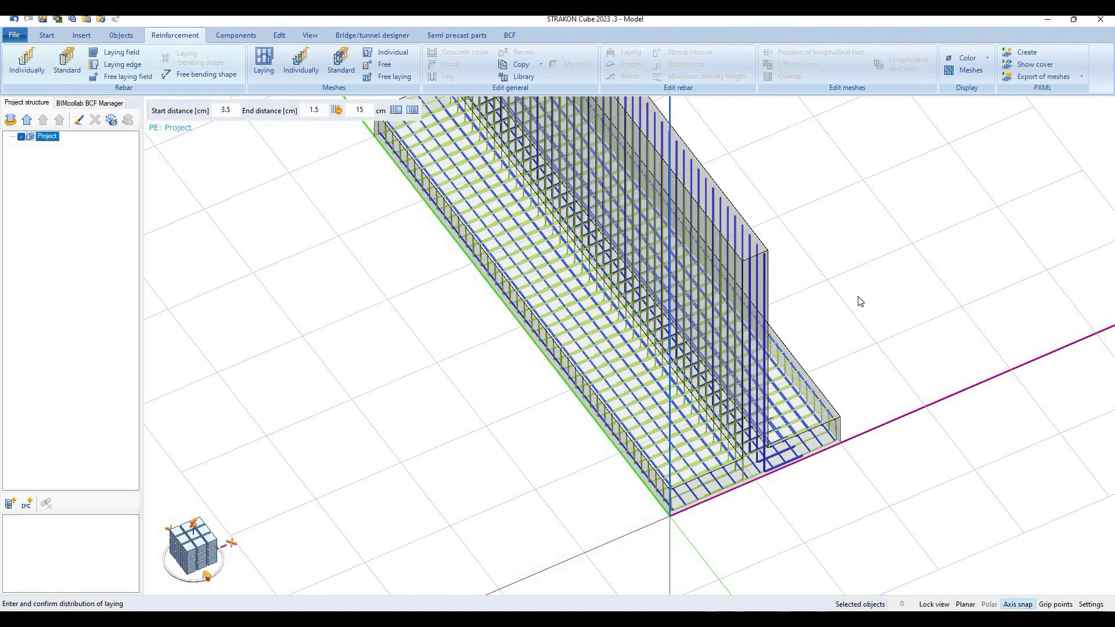
right_click(860, 301)
key("Return")
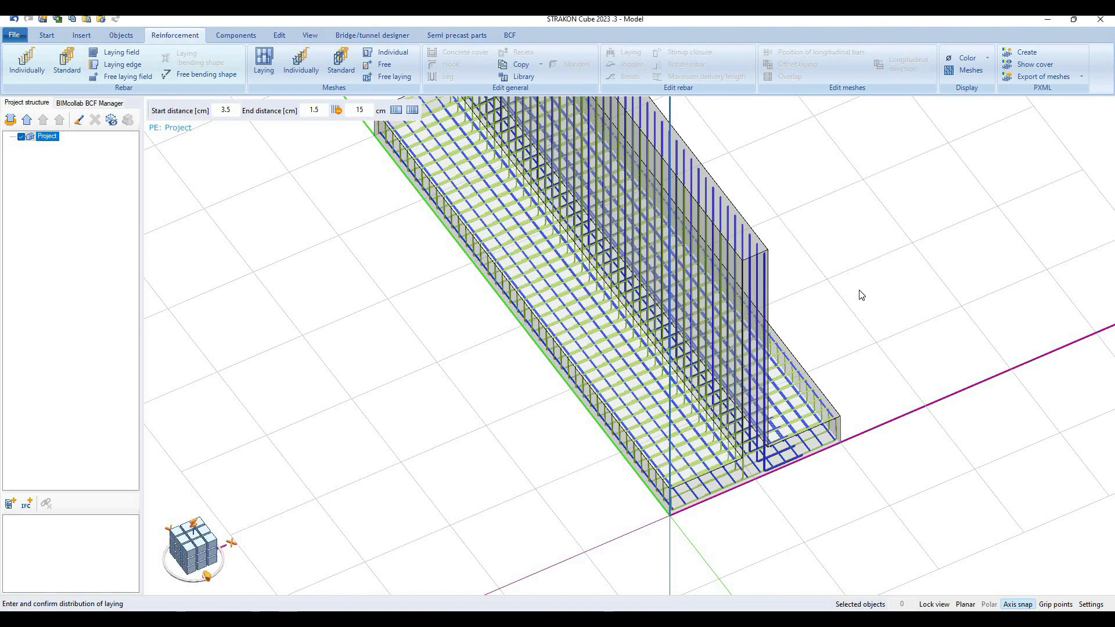
key("Escape")
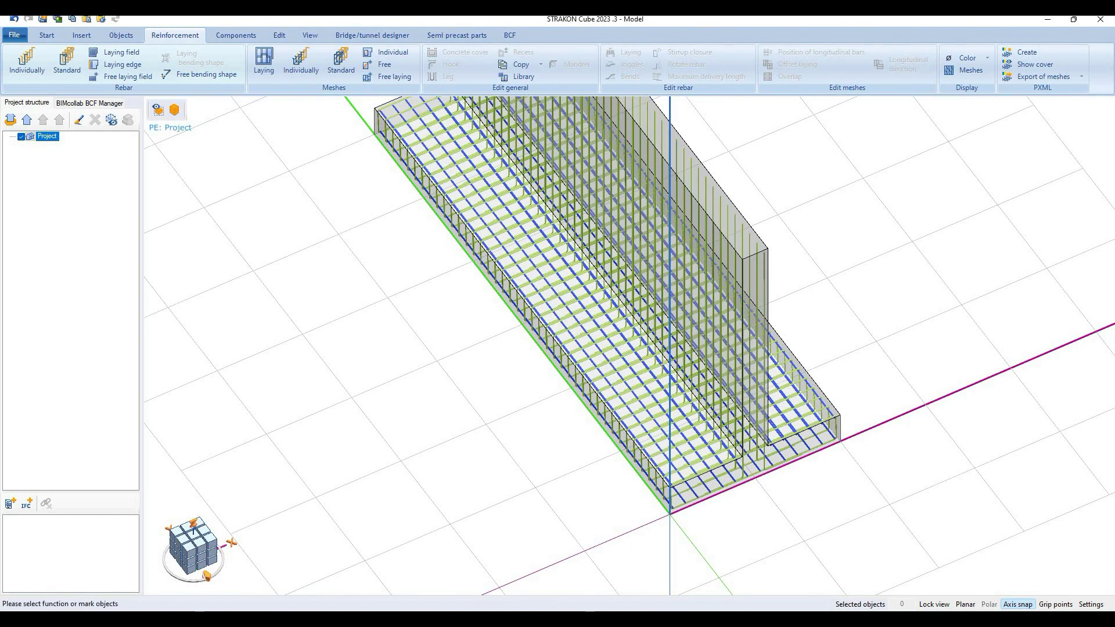
Step: Show the T-shaped wall section in front elevation, zoomed in on the starter bars
left_click(204, 550)
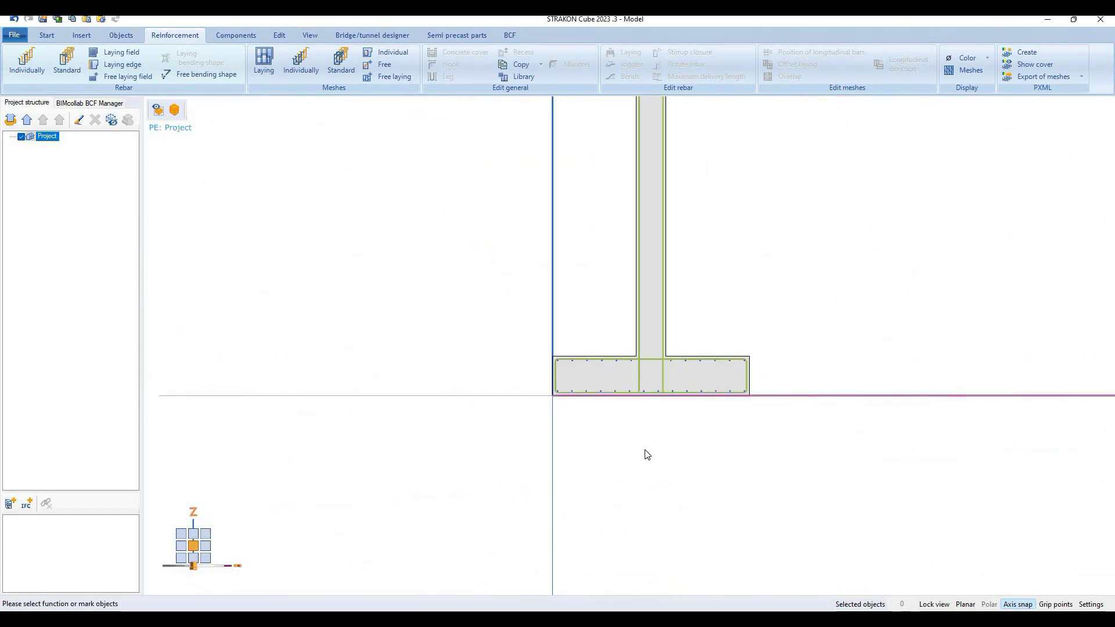
middle_click_drag(647, 454, 552, 538)
scroll(541, 493, "up", 2)
scroll(535, 476, "up", 2)
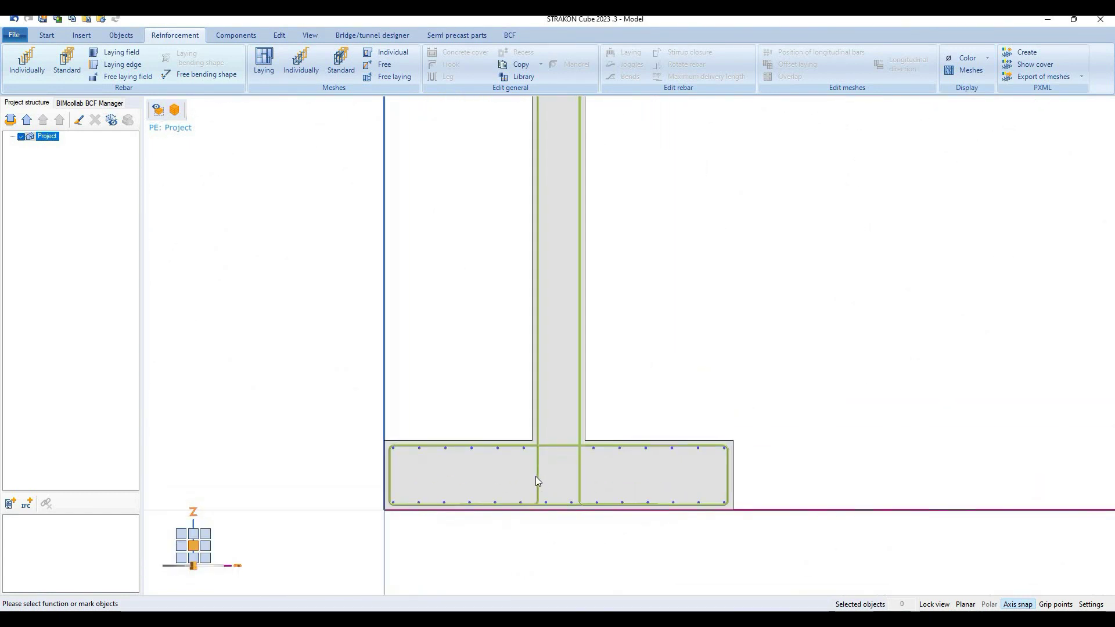
scroll(535, 476, "up", 2)
scroll(537, 480, "up", 1)
left_click(534, 480)
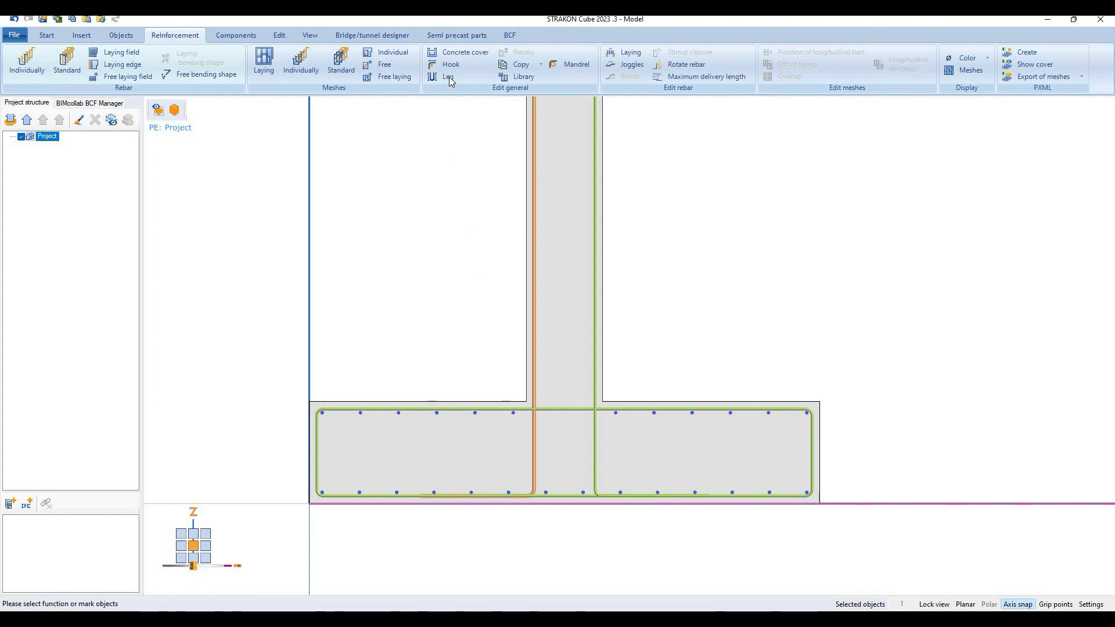
scroll(575, 290, "down", 3)
scroll(546, 209, "up", 1)
scroll(505, 157, "up", 1)
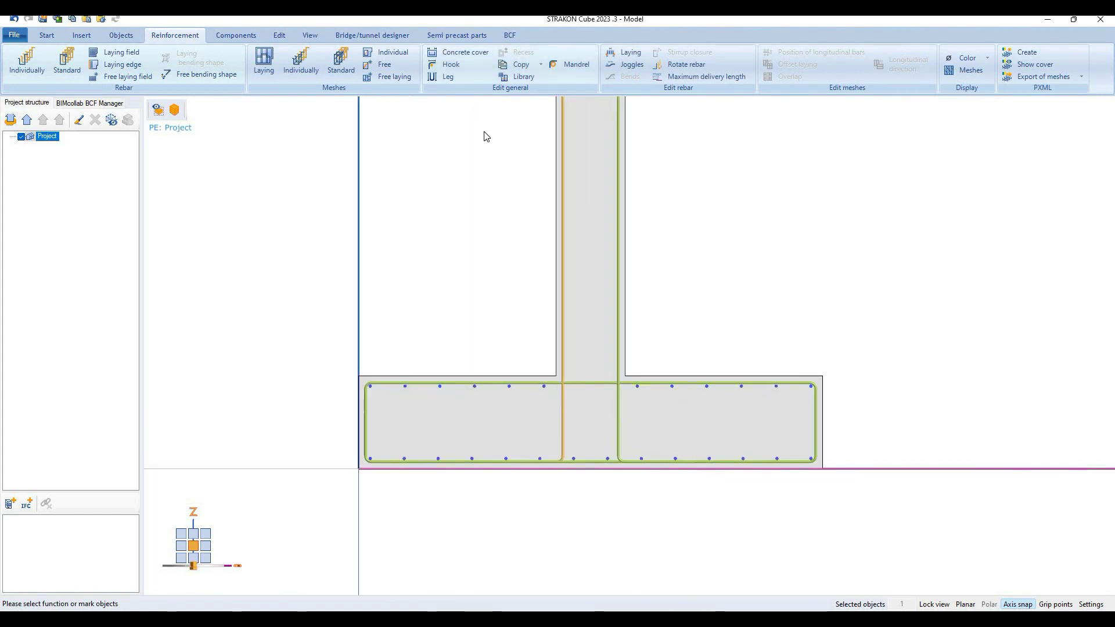
key("Escape")
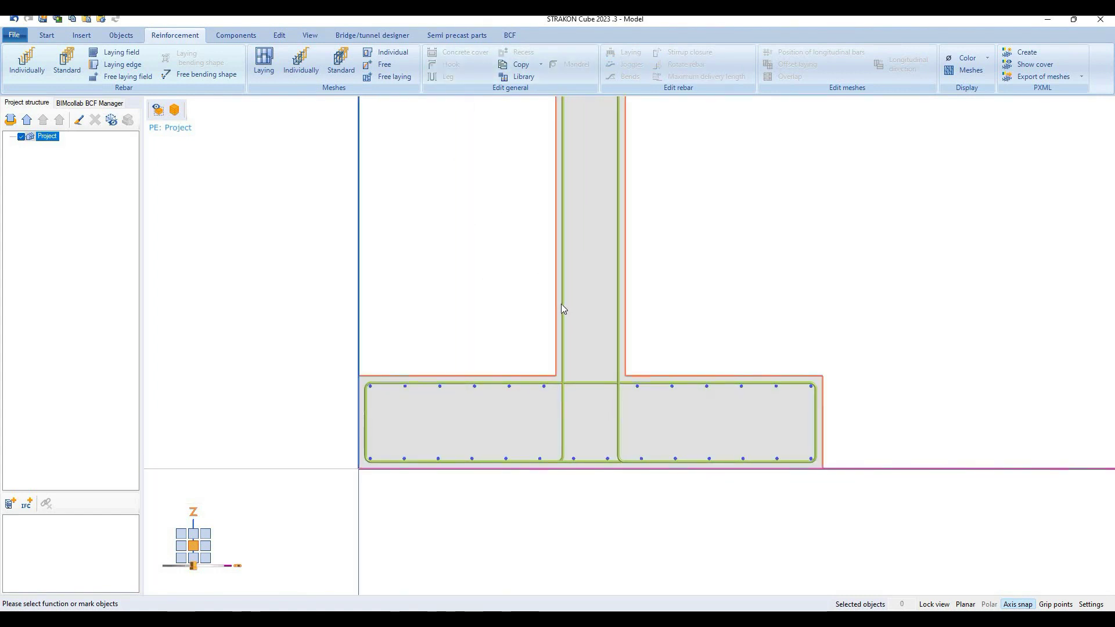
Step: Set the left starter bar's bottom concrete cover to 5 cm
mouse_move(562, 261)
left_click(451, 64)
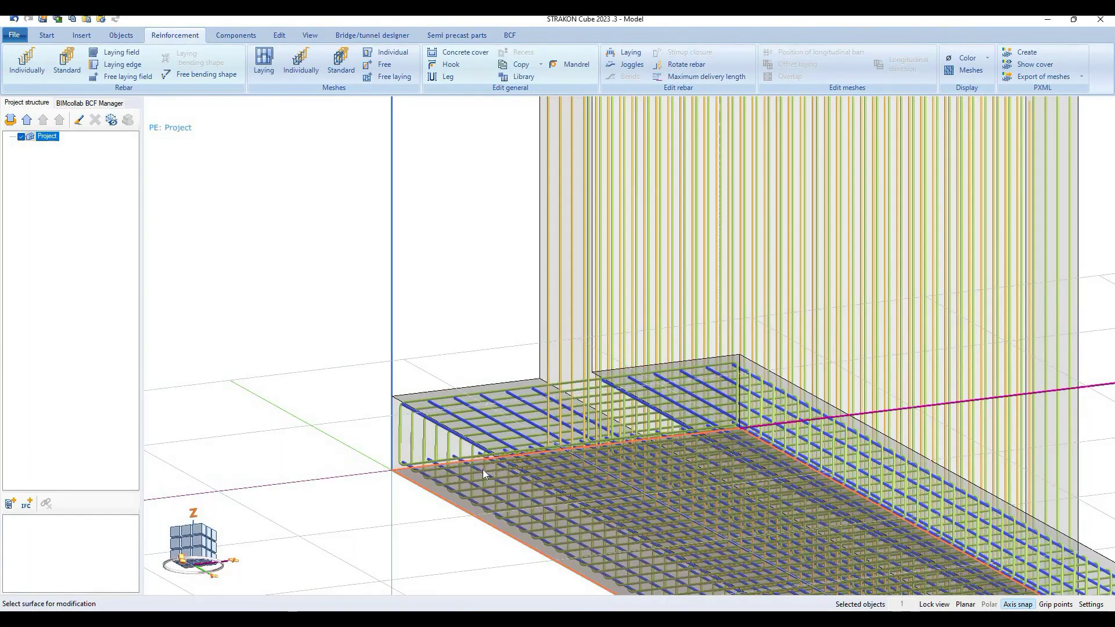
left_click(483, 468)
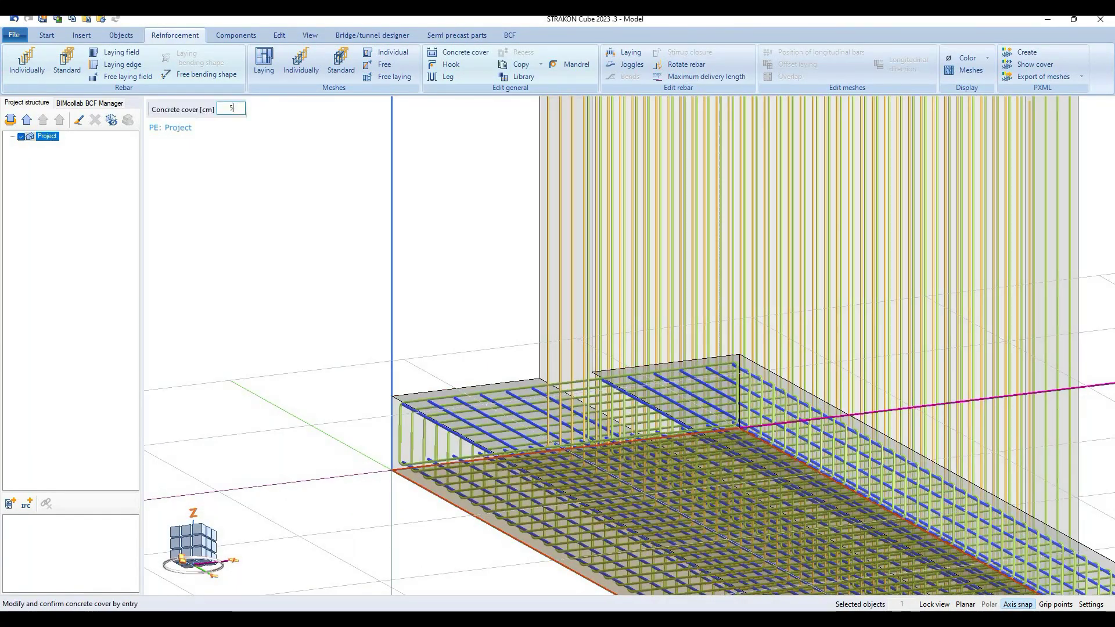
left_click(195, 550)
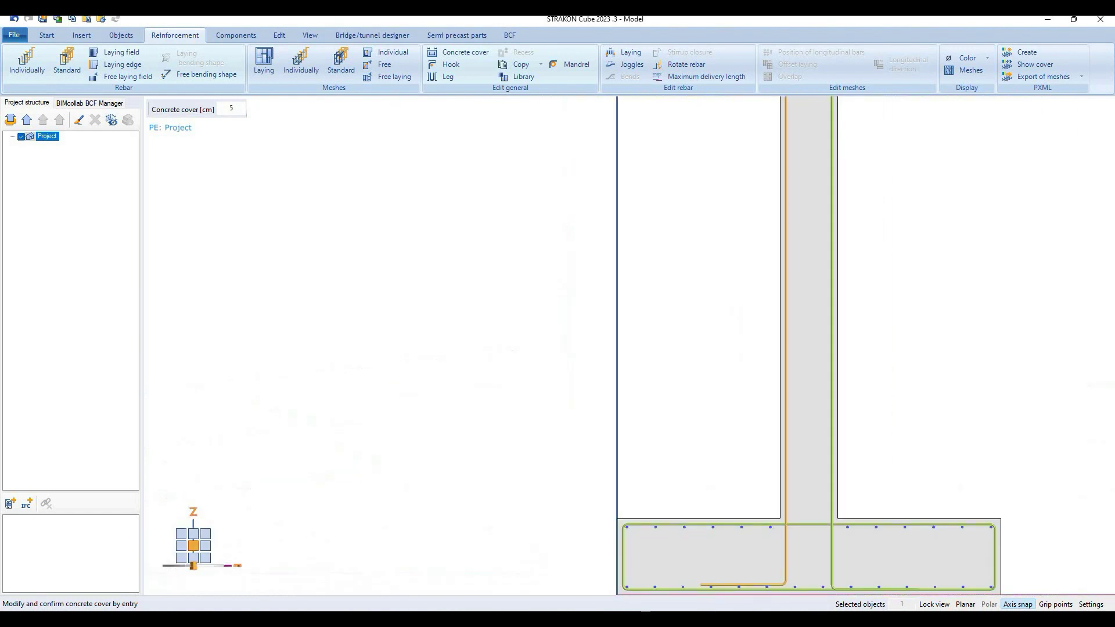
key("Return")
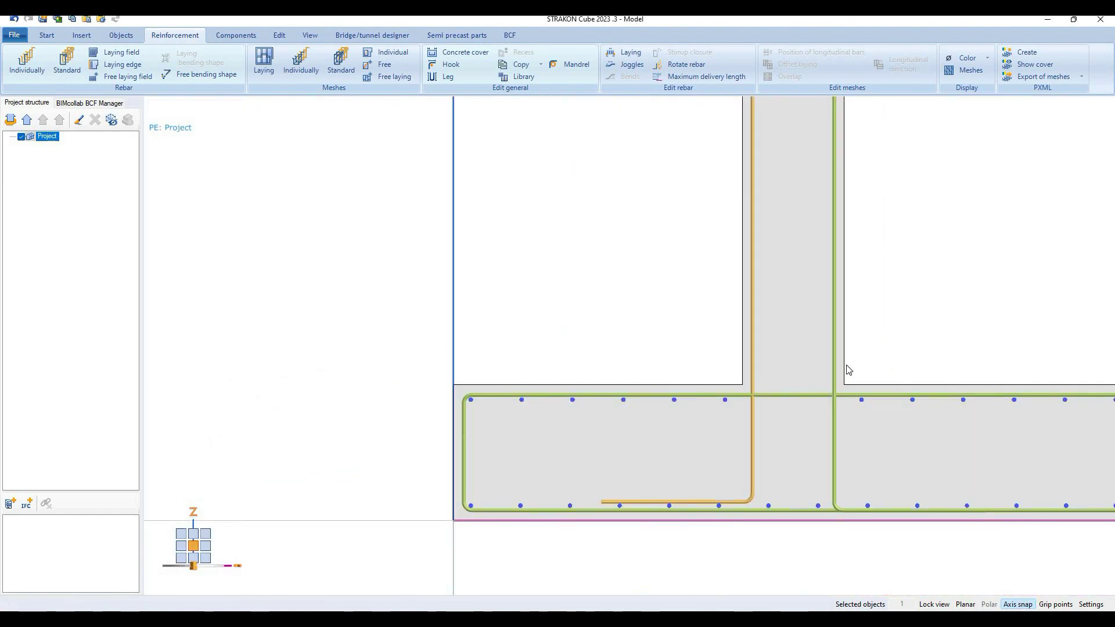
key("Escape")
Step: Set the right starter bar's bottom concrete cover to 5 cm as well
left_click(832, 370)
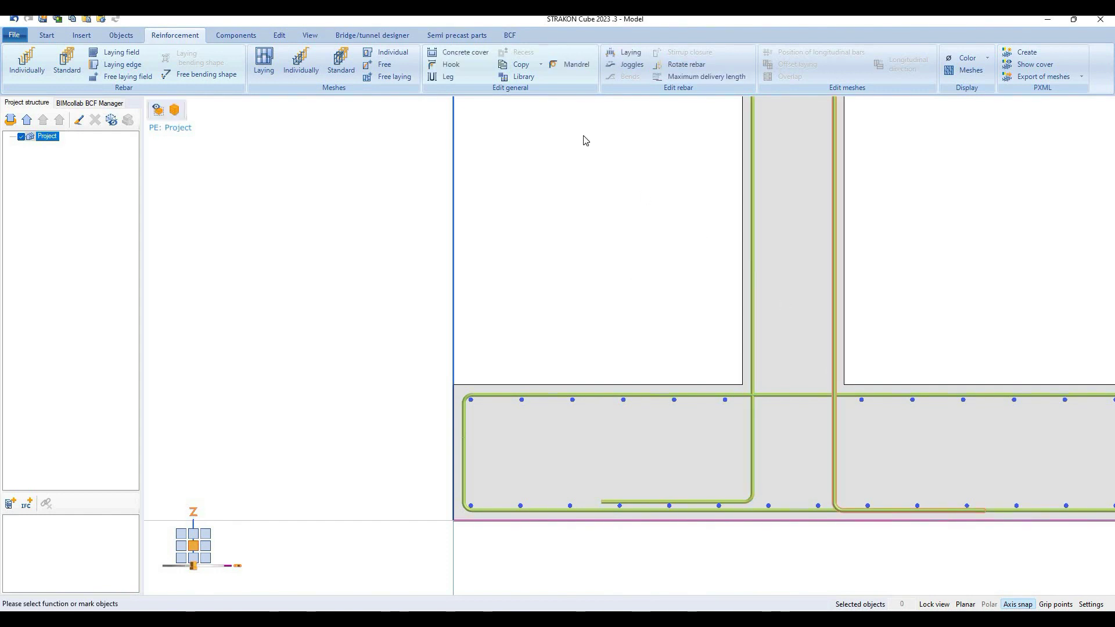
left_click(481, 53)
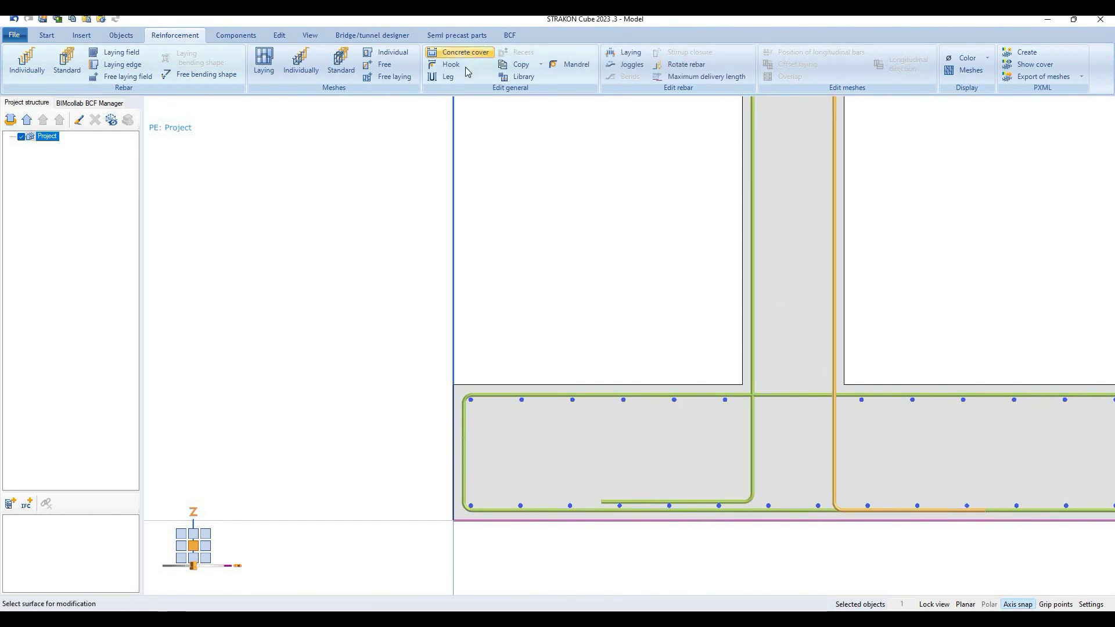
left_click(587, 409)
middle_click_drag(587, 406, 534, 377)
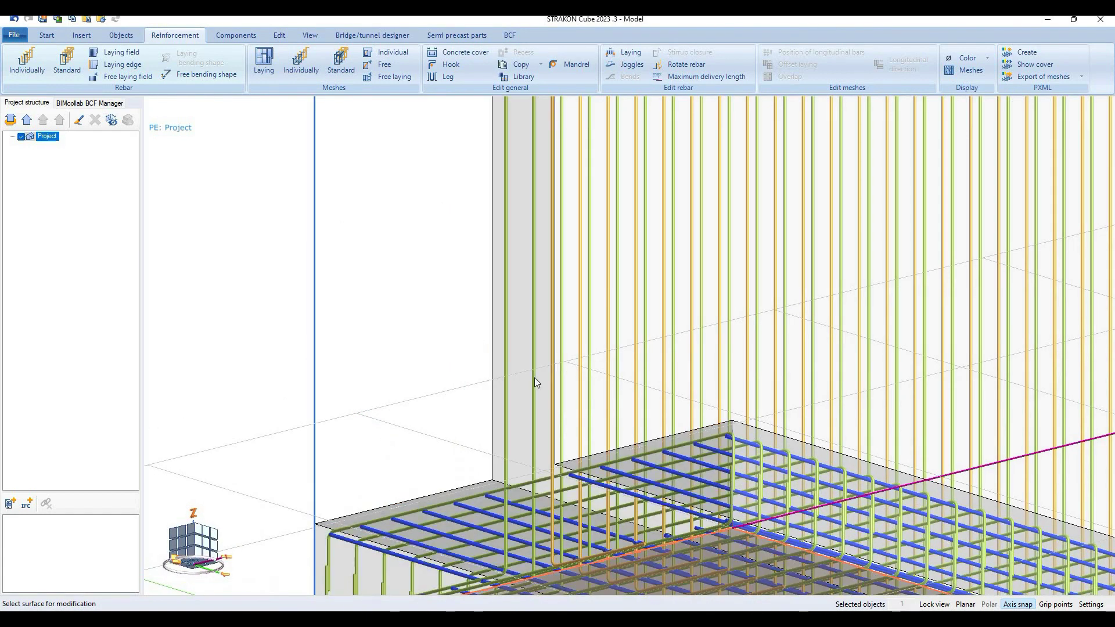
left_click(477, 342)
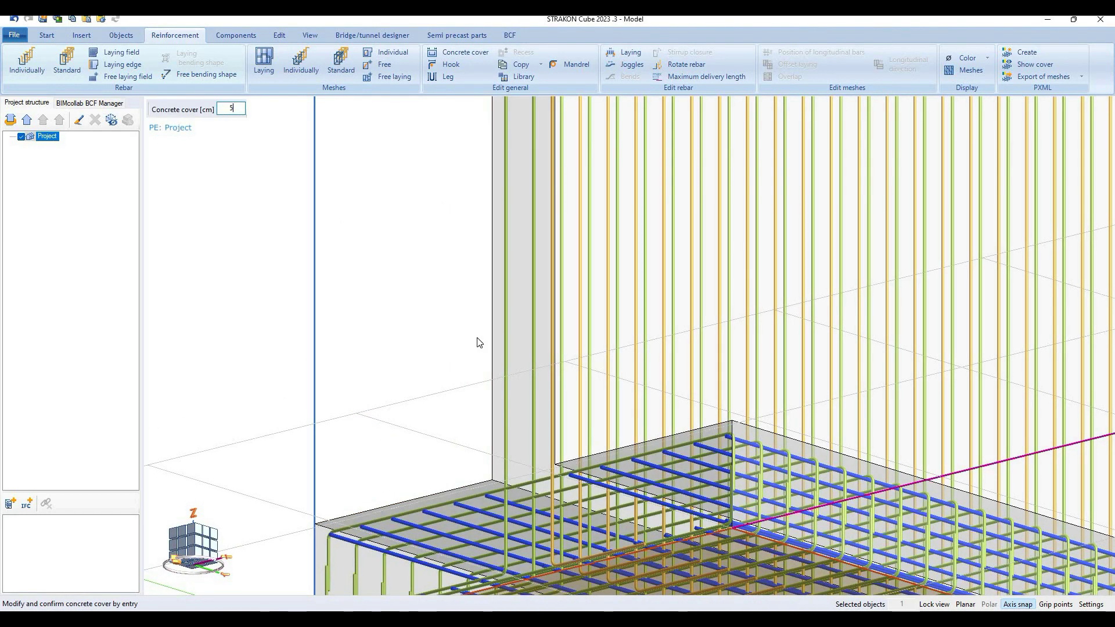
key("Return")
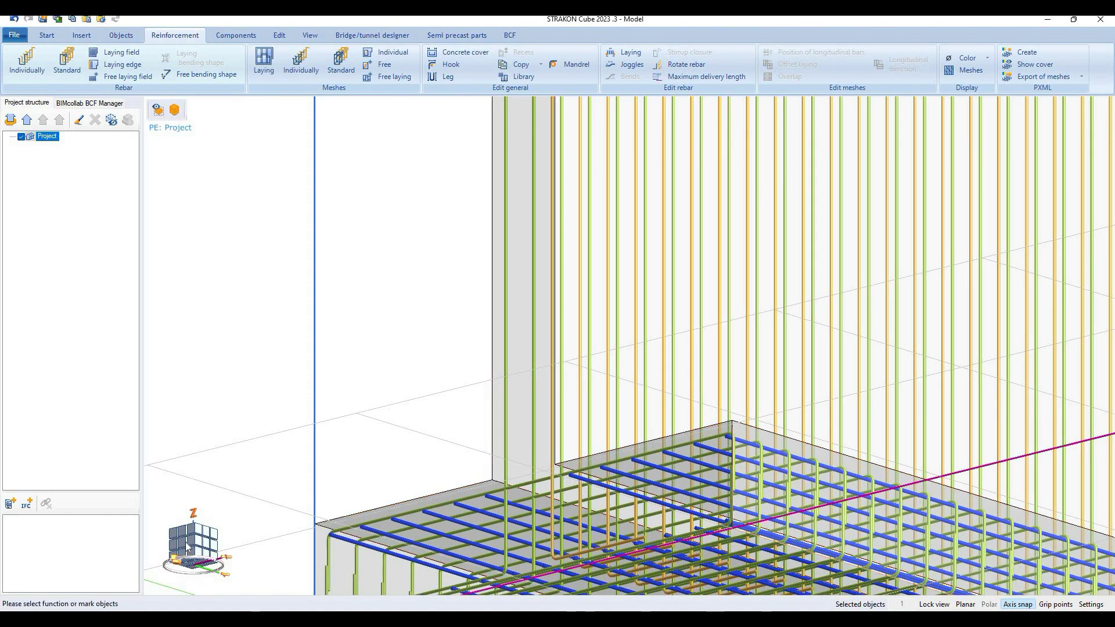
middle_click_drag(306, 480, 454, 362)
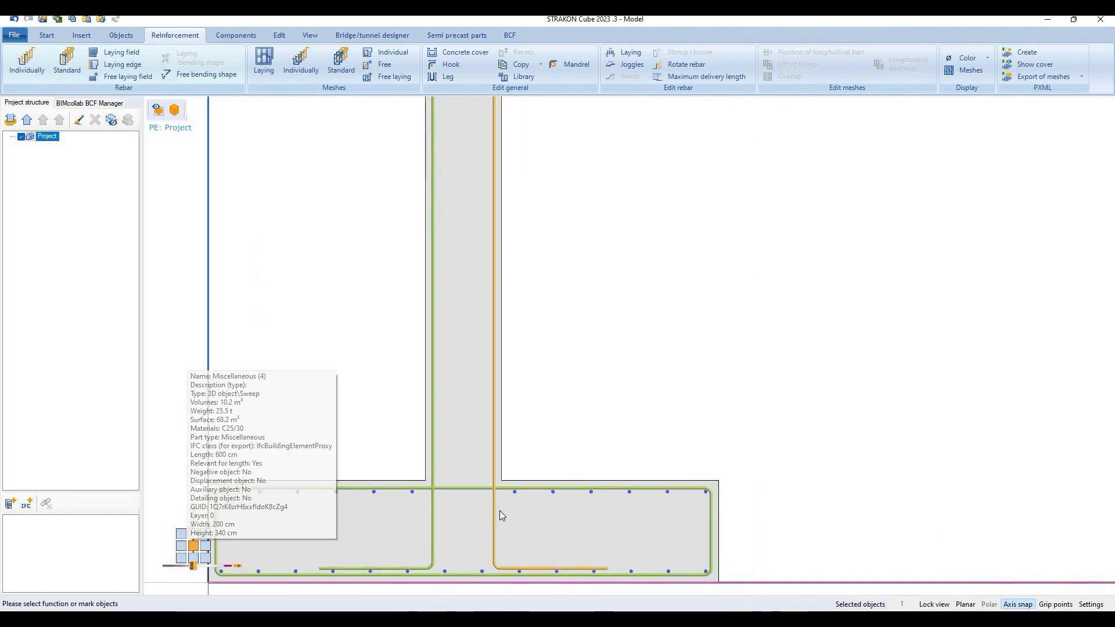
mouse_move(510, 258)
middle_mouse_down()
mouse_move(542, 274)
mouse_move(552, 318)
mouse_move(540, 191)
middle_mouse_up()
Step: Add a 90°, 10 cm inward hook to the top of the right vertical wall bar
left_click(480, 112)
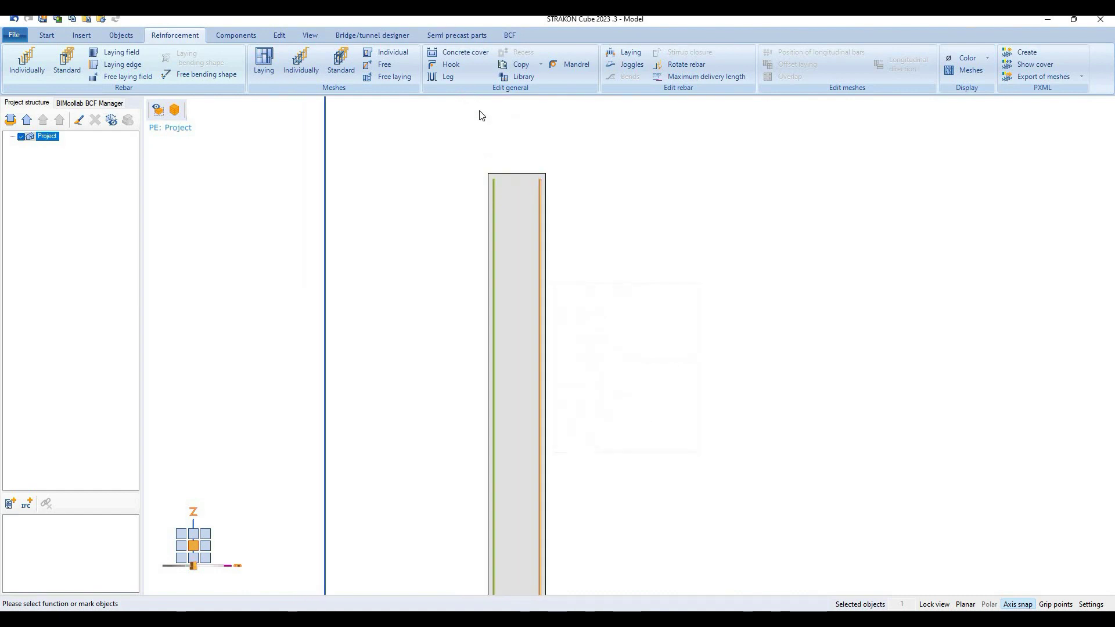
left_click(539, 186)
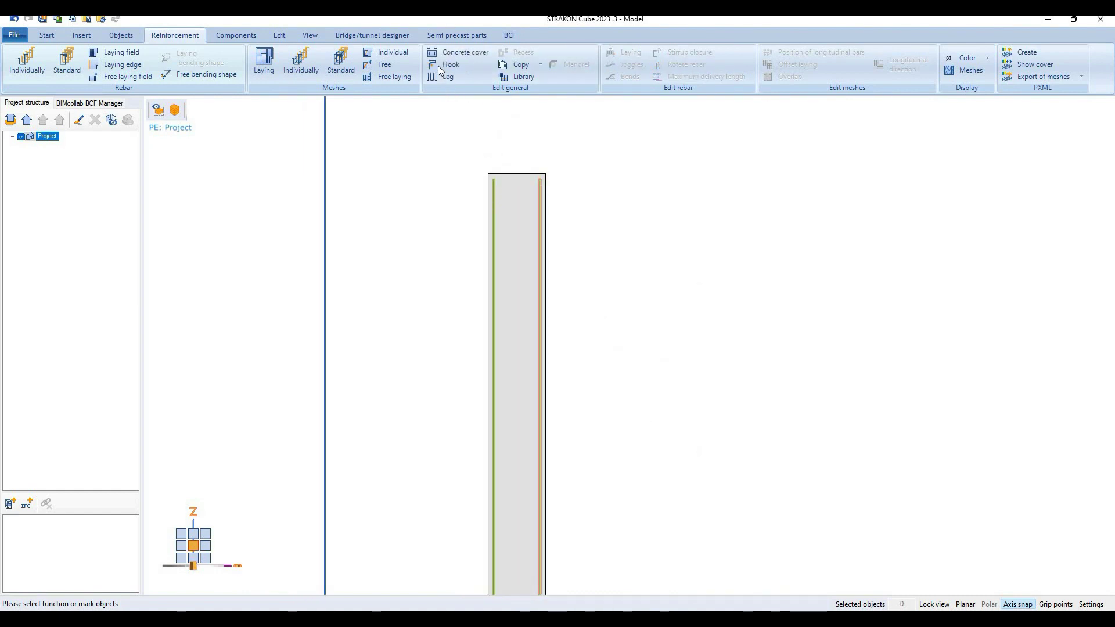
left_click(447, 65)
left_click(391, 111)
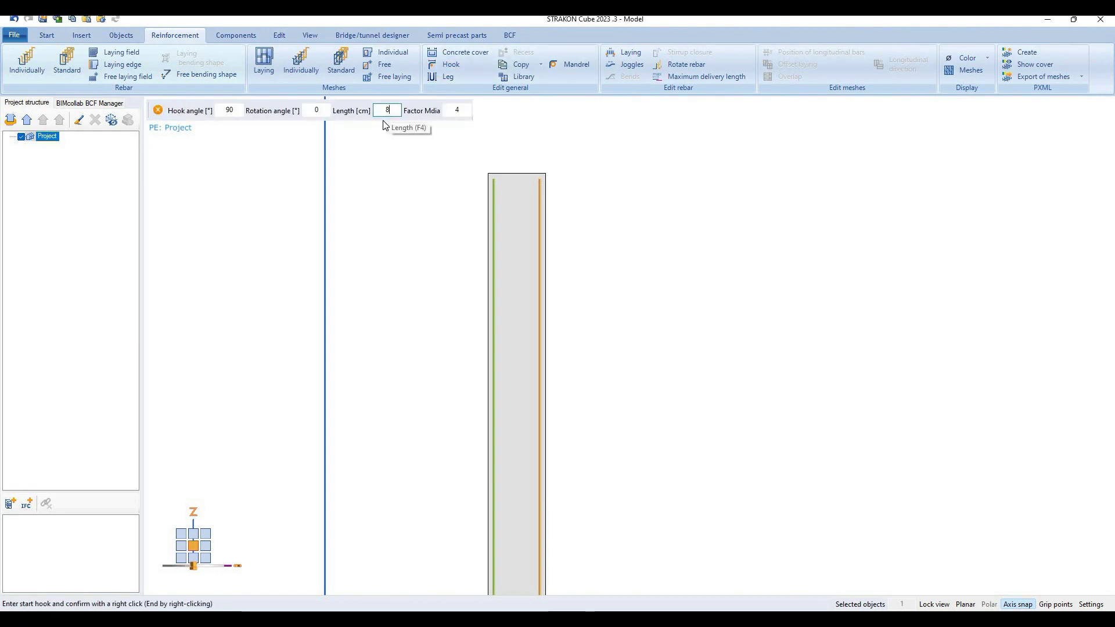
key("Return")
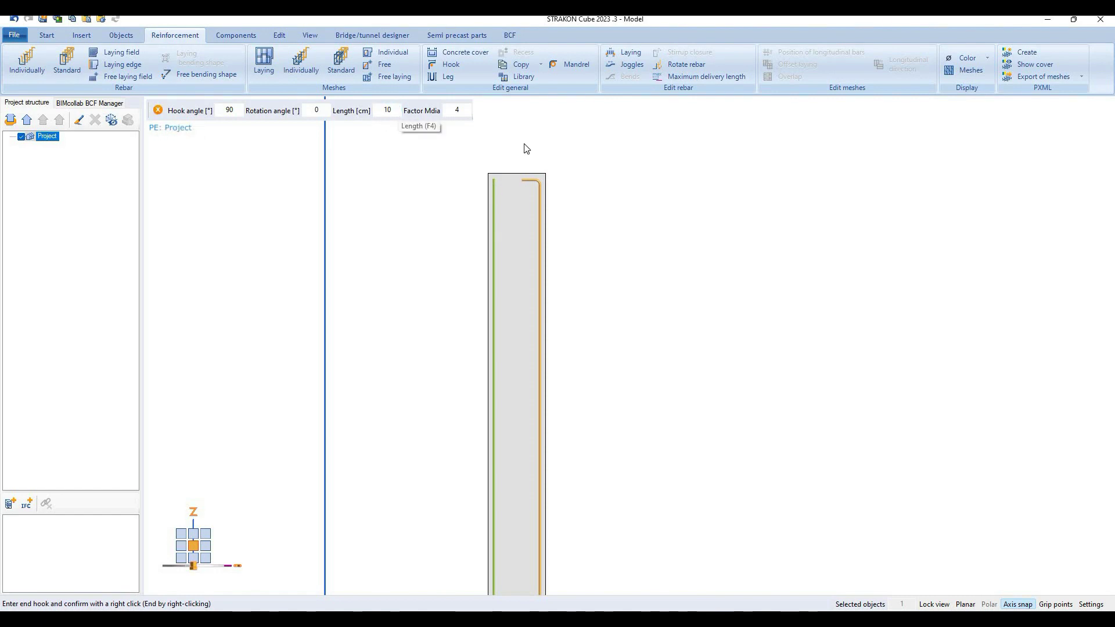
right_click(495, 186)
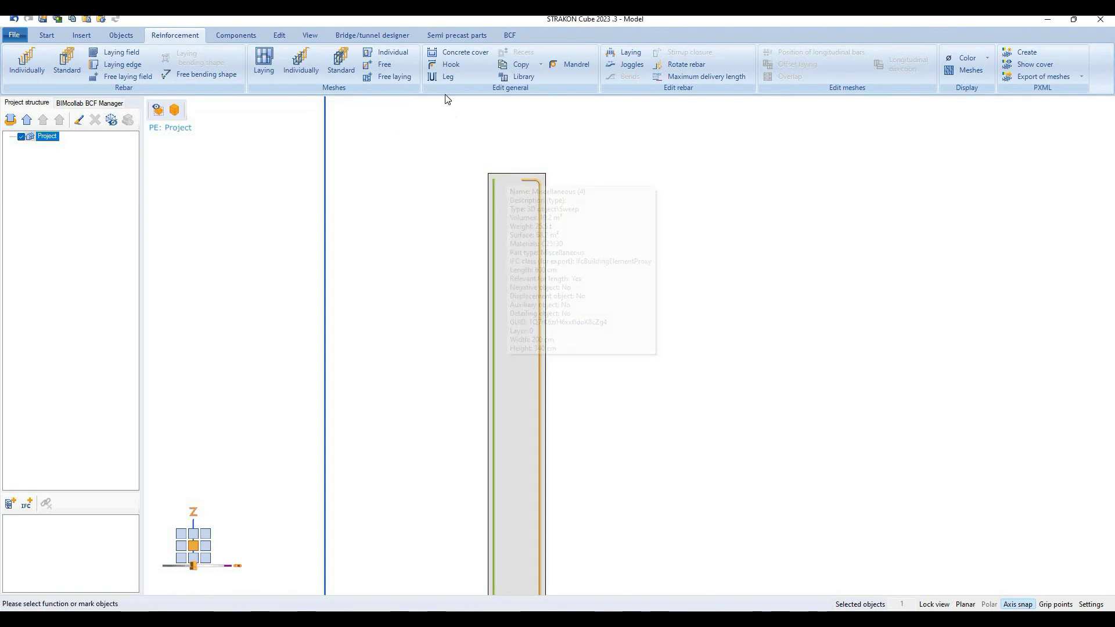
Step: Add the matching 90° hook to the top end of the left vertical wall bar
left_click(451, 63)
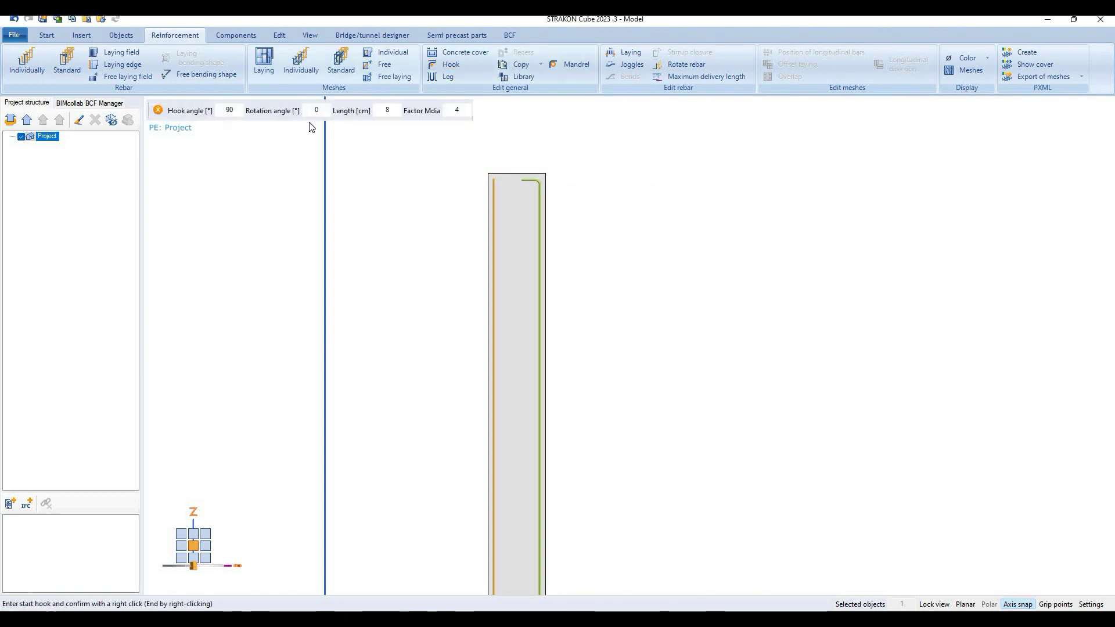
type("10")
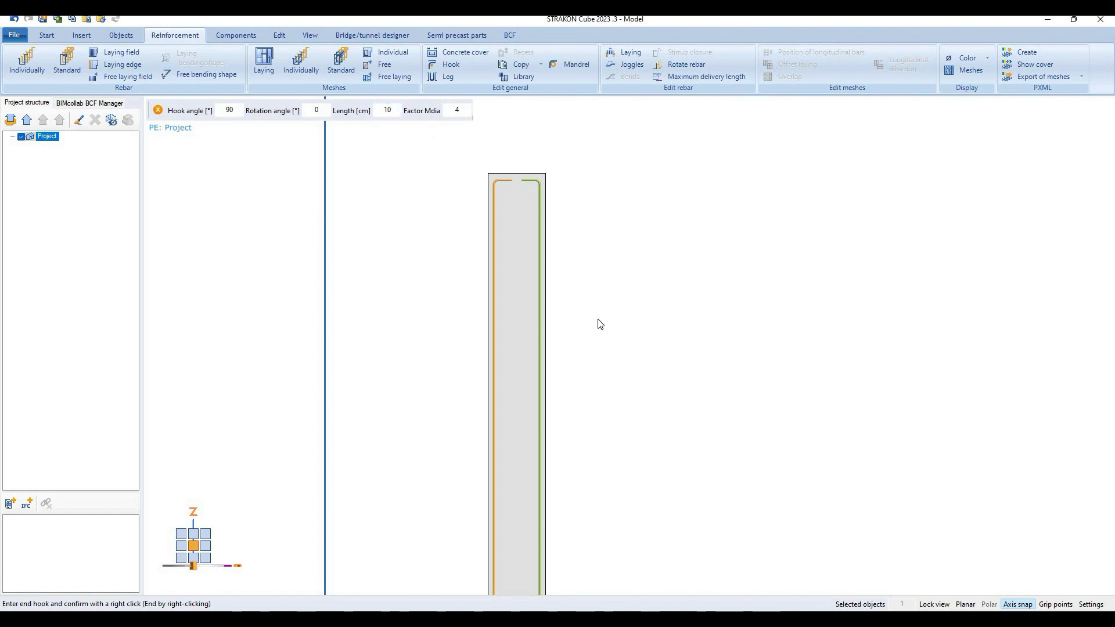
scroll(603, 319, "down", 2)
scroll(631, 311, "down", 2)
right_click(632, 321)
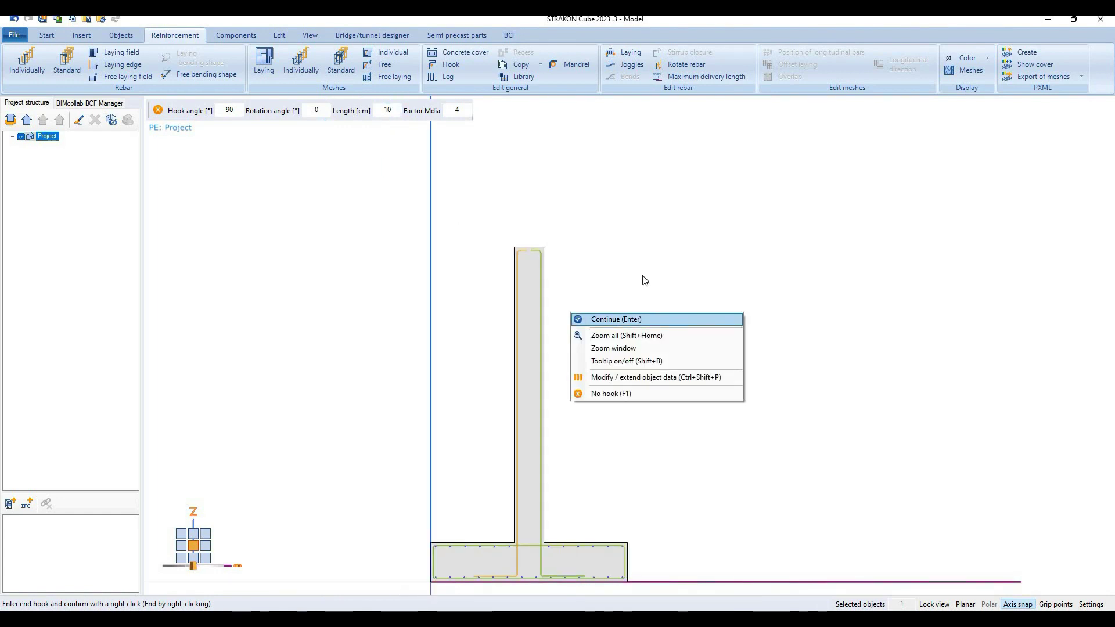
key("Return")
mouse_move(608, 315)
middle_mouse_down()
mouse_move(677, 261)
mouse_move(669, 244)
mouse_move(628, 273)
middle_mouse_up()
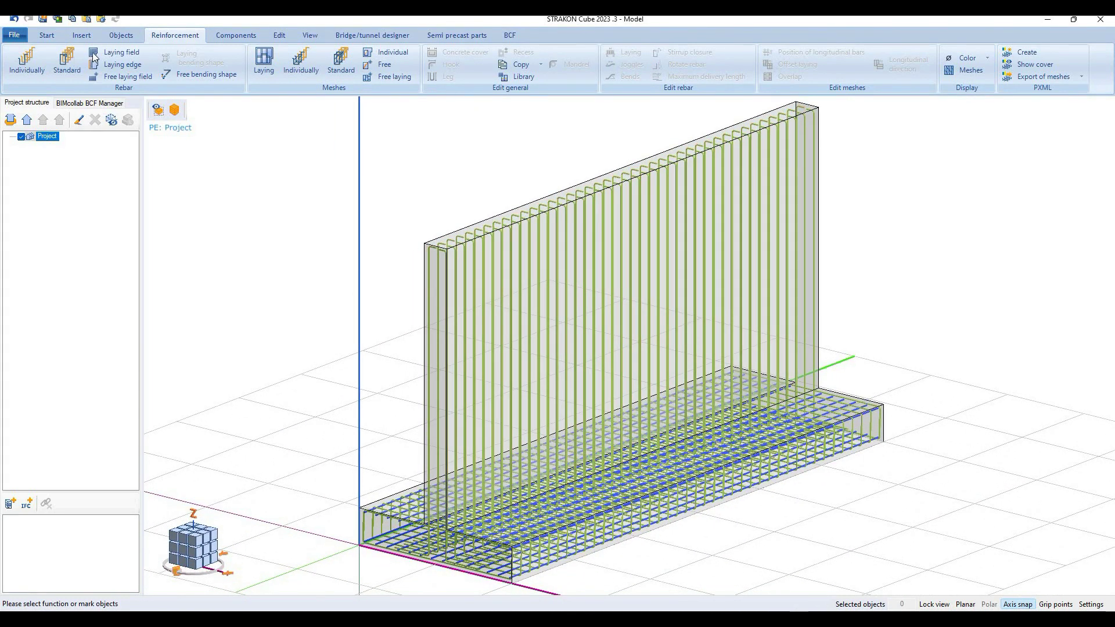
Step: Lay a field of horizontal B500B ø10 bars at 15 cm spacing on the wall face
left_click(110, 52)
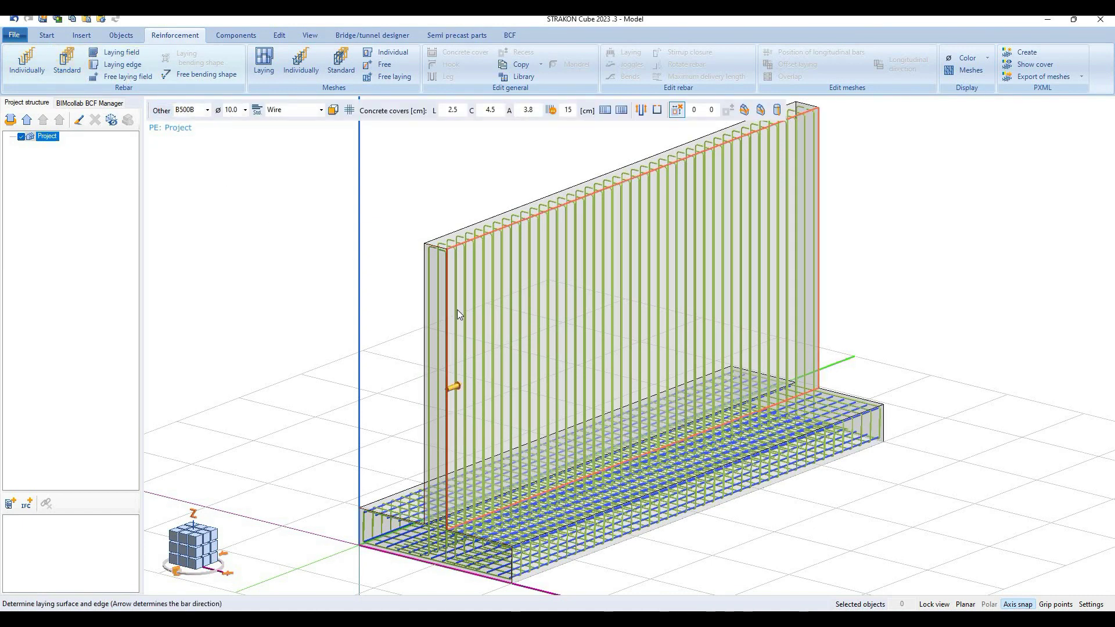
left_click(450, 247)
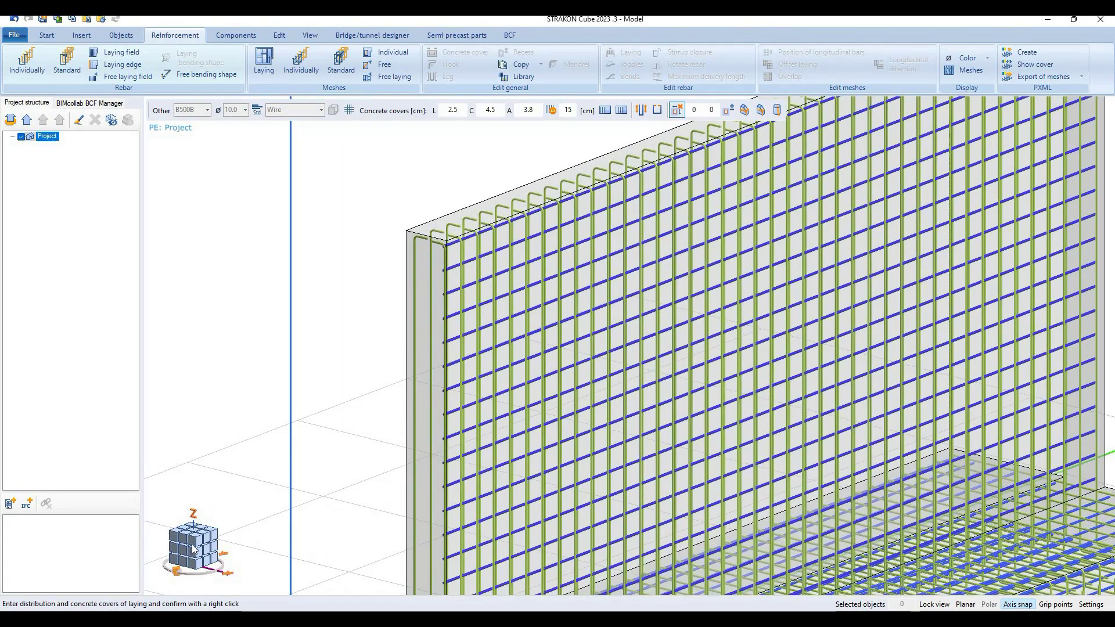
left_click(194, 547)
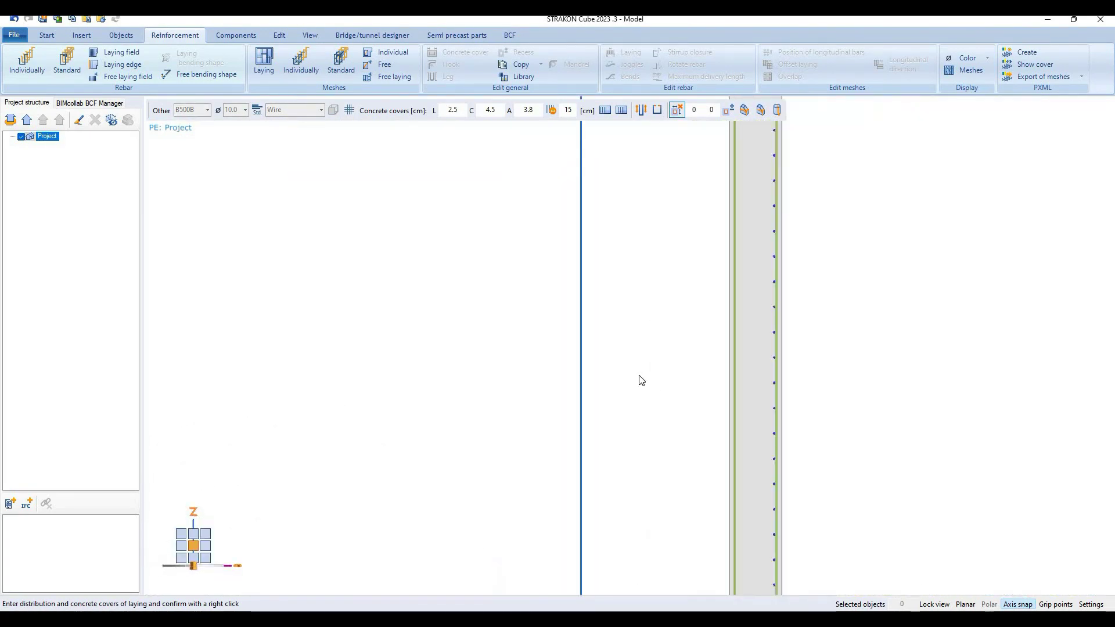
scroll(641, 380, "down", 2)
right_click(798, 322)
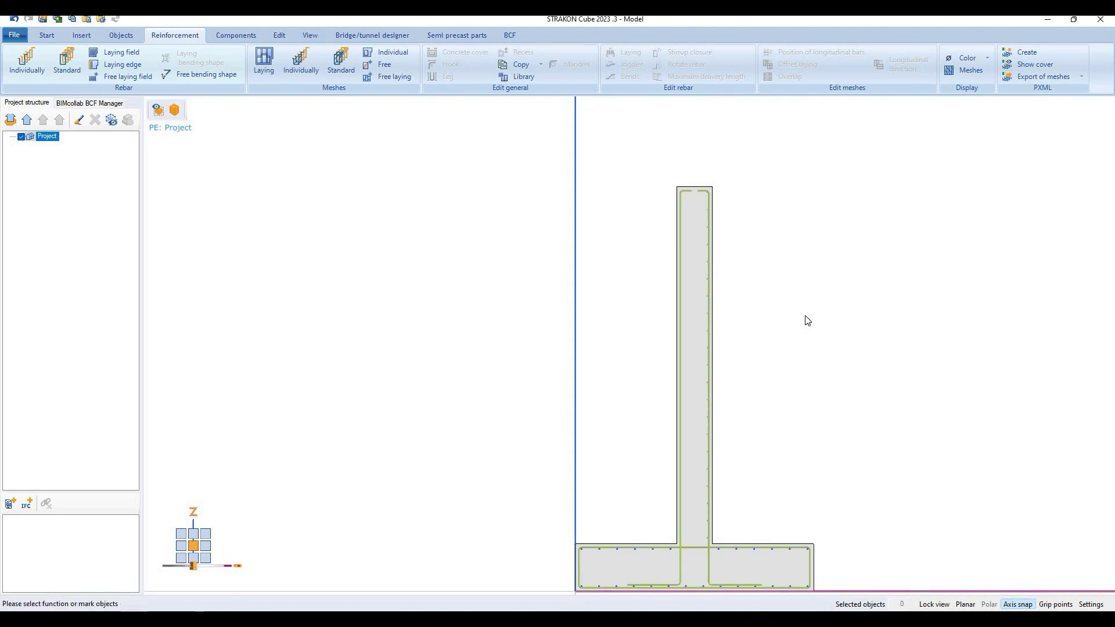
mouse_move(804, 318)
middle_mouse_down()
mouse_move(515, 241)
mouse_move(646, 339)
middle_mouse_up()
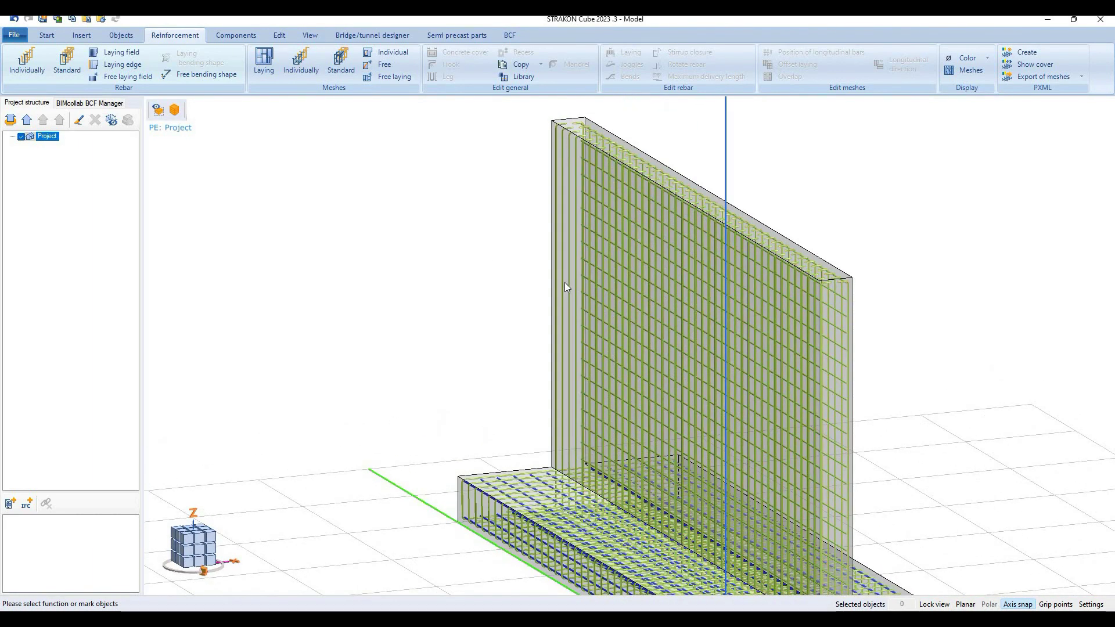
scroll(563, 295, "down", 2)
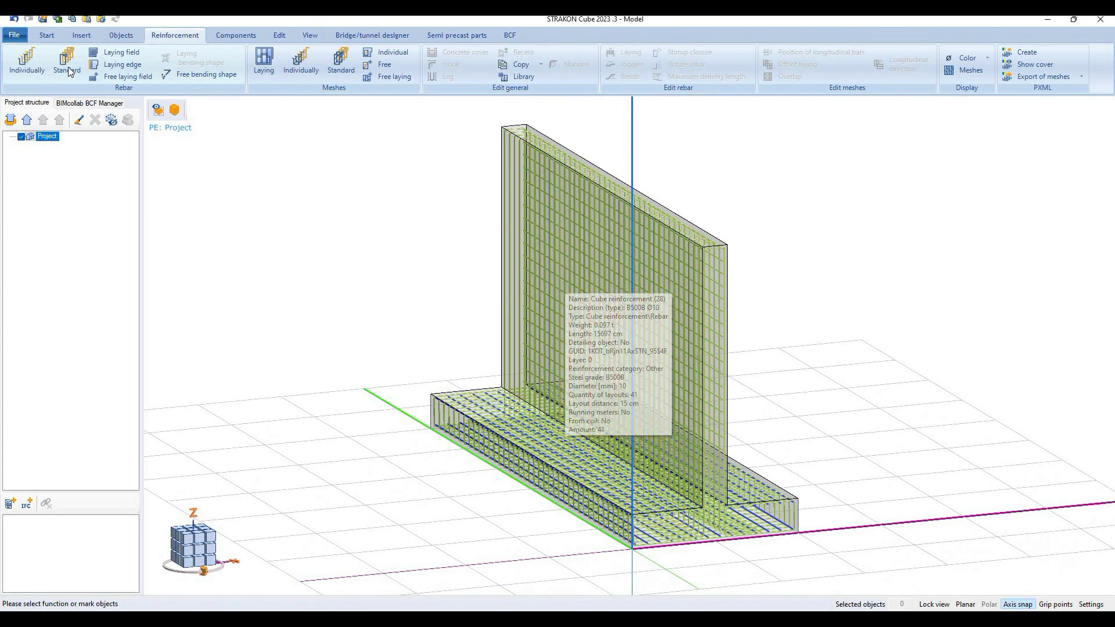
Step: Start another laying field of straight wire bars with 3 cm start and end covers
left_click(134, 54)
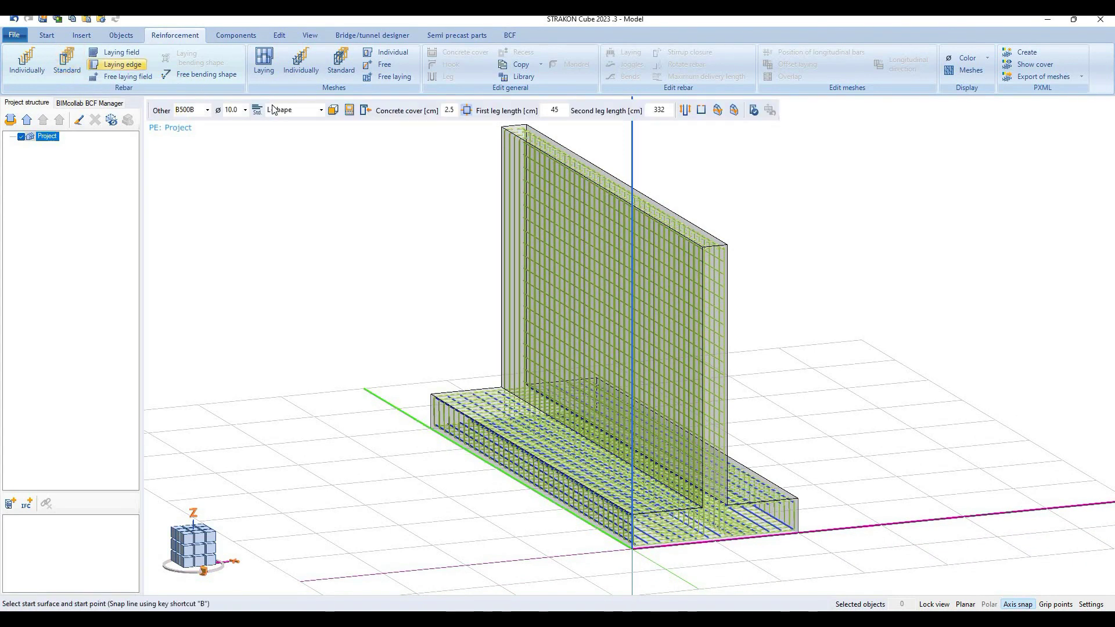
left_click(313, 119)
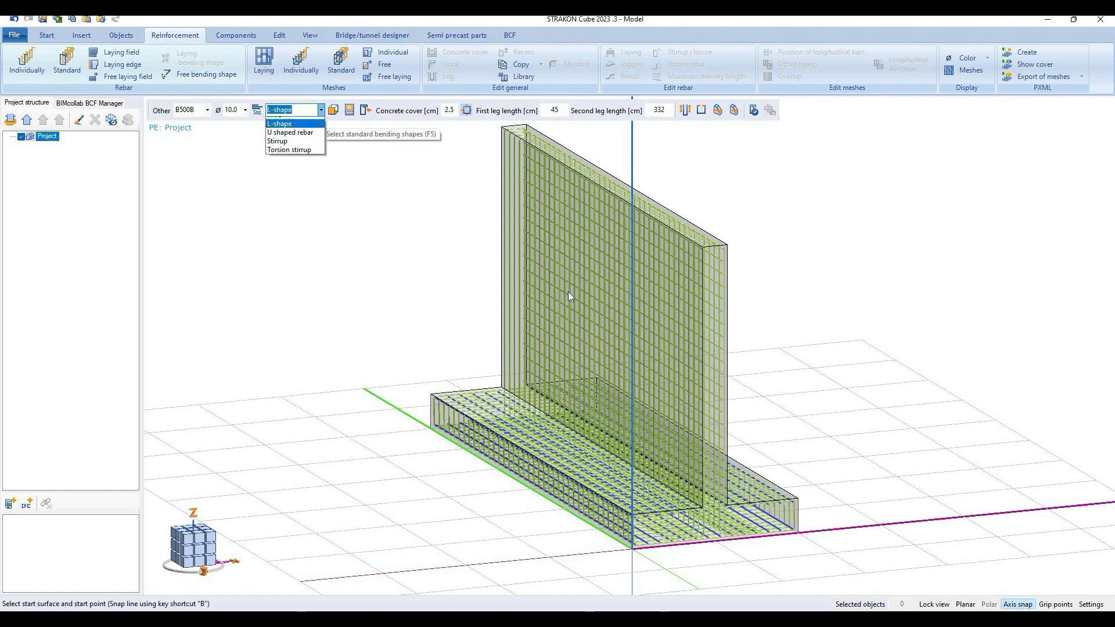
left_click(702, 473)
scroll(671, 484, "up", 1)
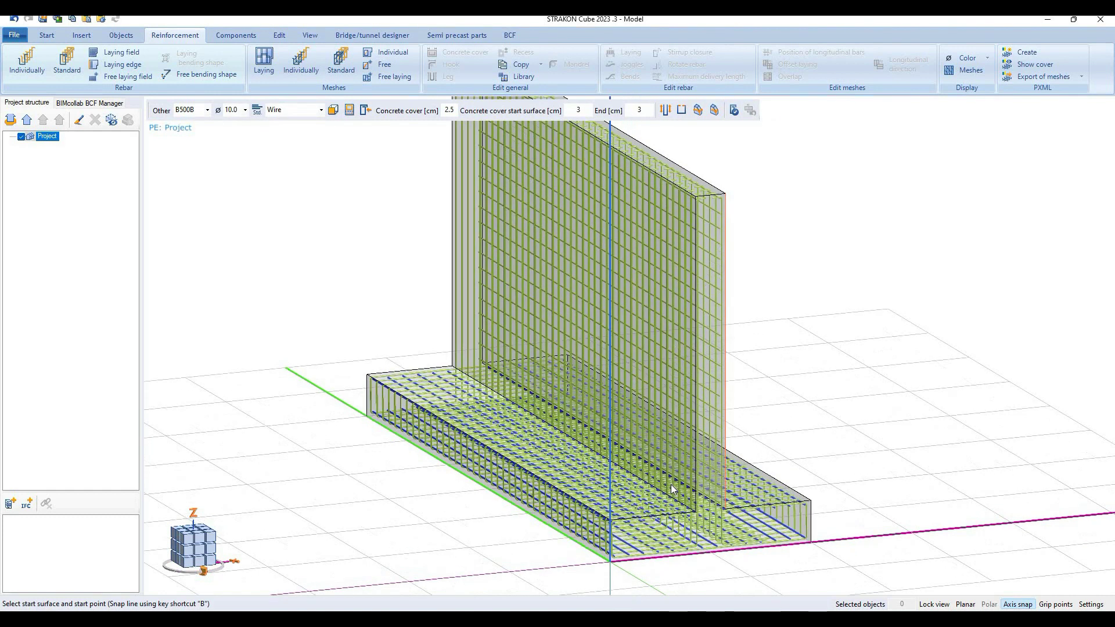
scroll(670, 484, "up", 2)
scroll(669, 447, "up", 2)
scroll(650, 406, "down", 3)
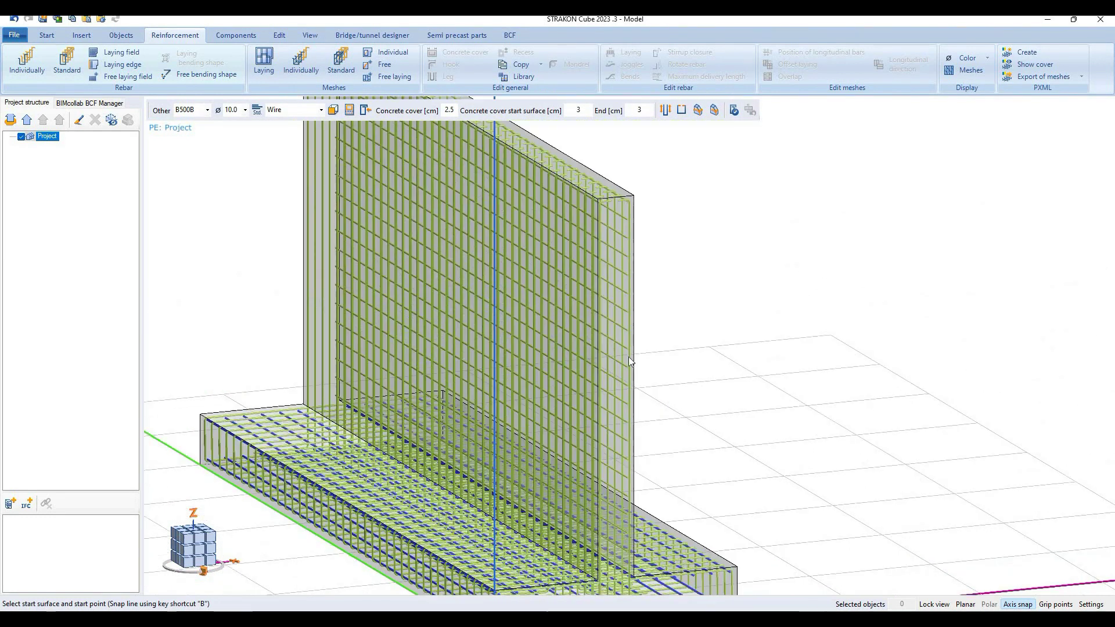
Step: Lay the straight distribution bars on the remaining wall face
left_click(593, 336)
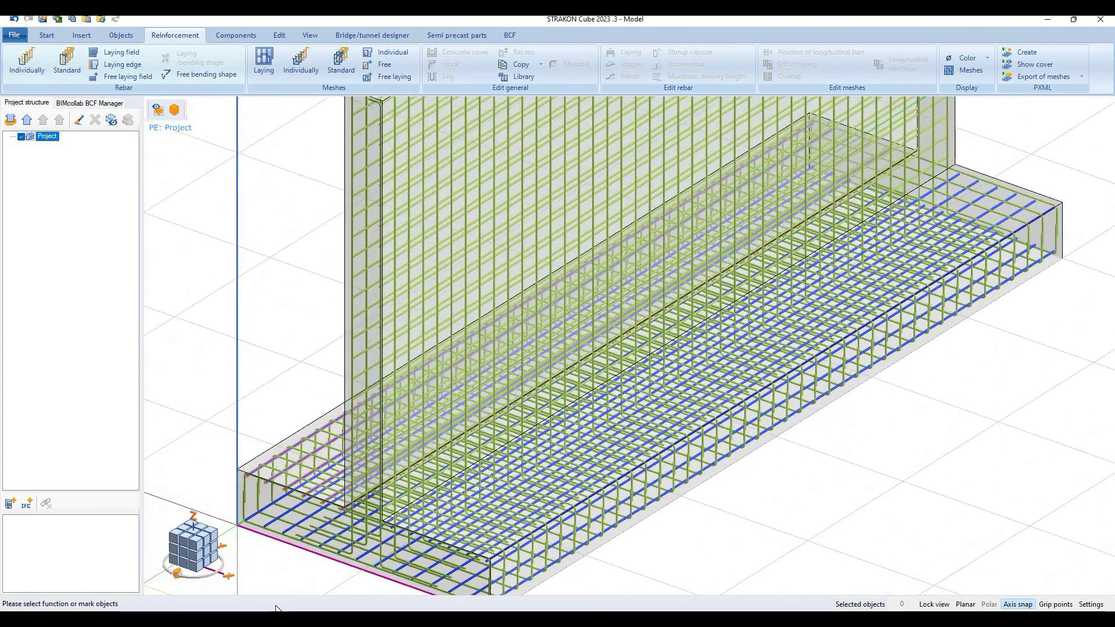
scroll(401, 482, "up", 5)
scroll(435, 473, "down", 1)
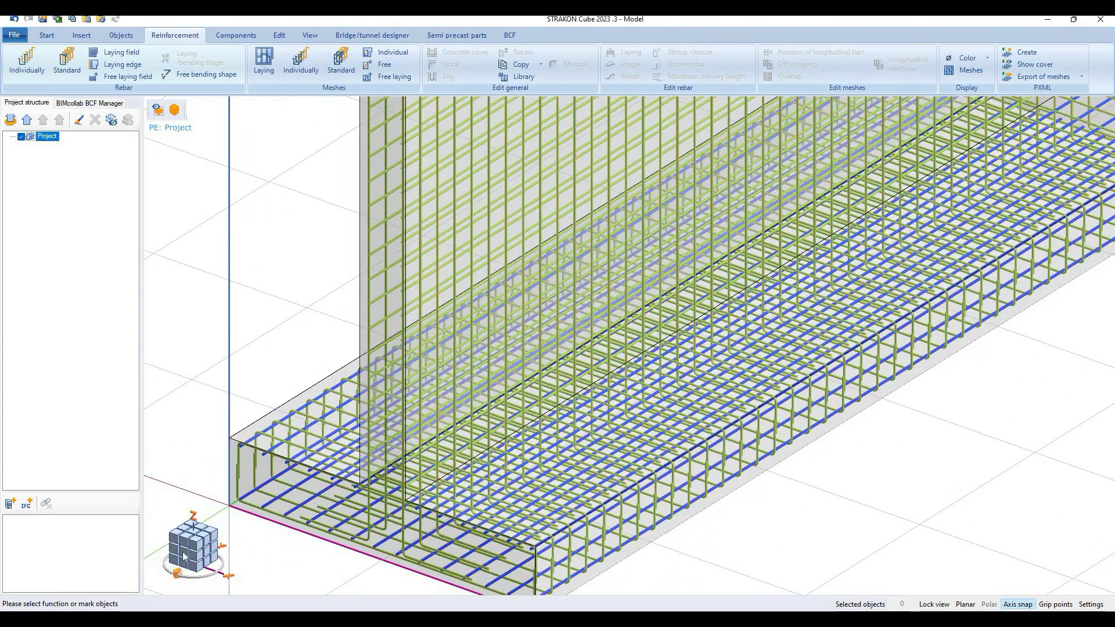
Step: Export the front view of the T-section as a 3D view into a STRAKON premium drawing
key("ctrl+1")
scroll(511, 456, "down", 1)
scroll(497, 447, "down", 2)
scroll(496, 447, "down", 1)
scroll(505, 449, "down", 2)
scroll(526, 455, "down", 1)
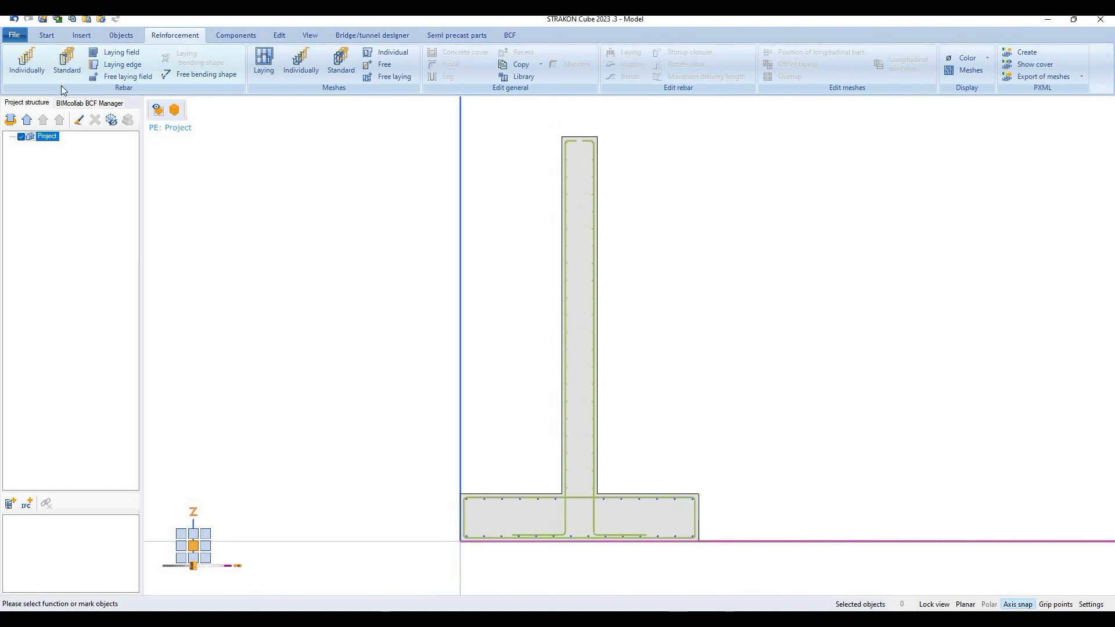
scroll(183, 91, "up", 3)
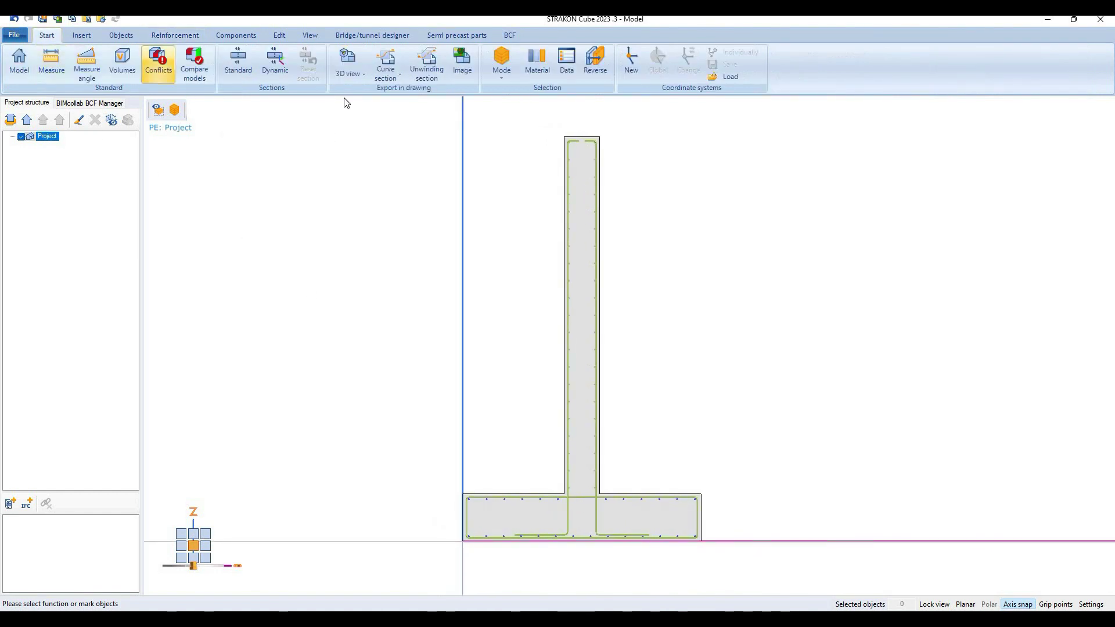
left_click(347, 58)
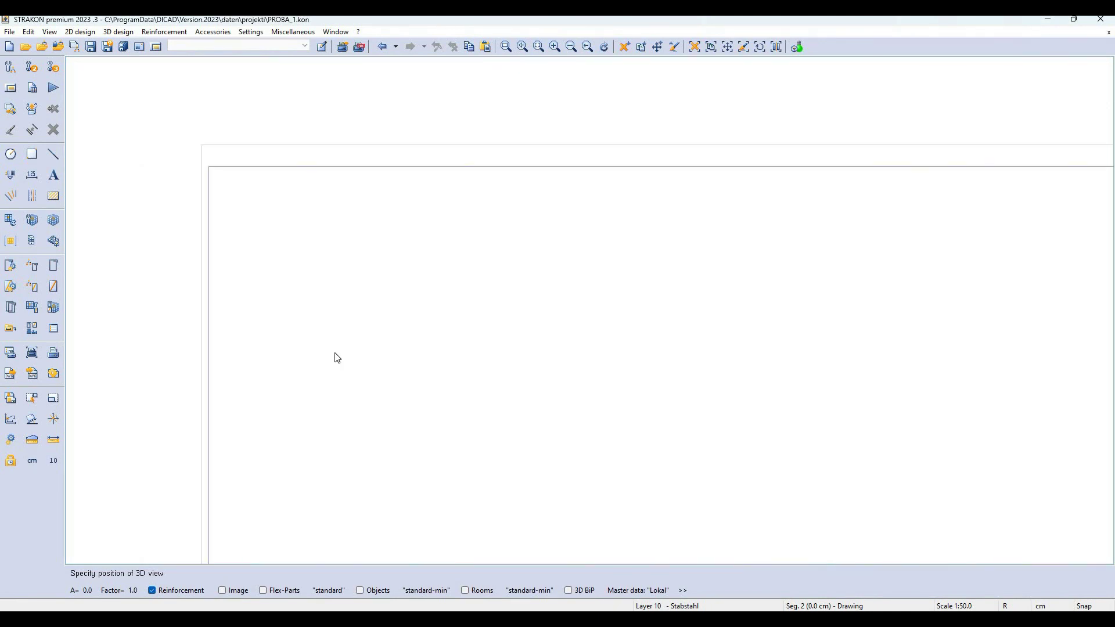
Step: Place the 41ø10/15 label left of the footing and the 14ø12/15 label below it
scroll(301, 467, "up", 3)
middle_click_drag(376, 323, 358, 369)
key("Return")
scroll(365, 360, "up", 2)
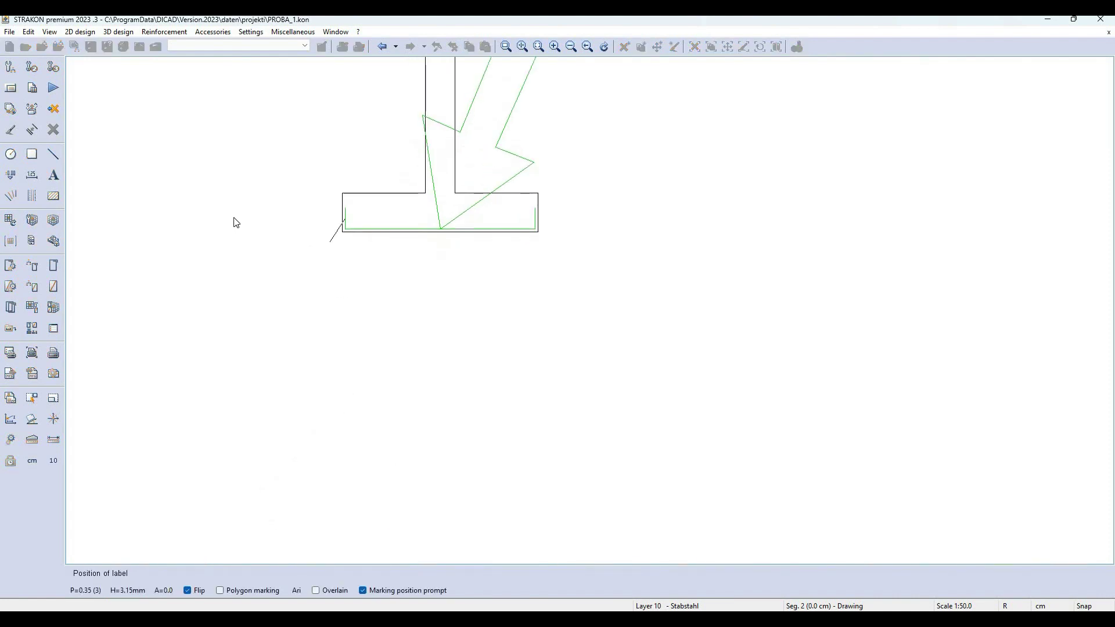
left_click(214, 223)
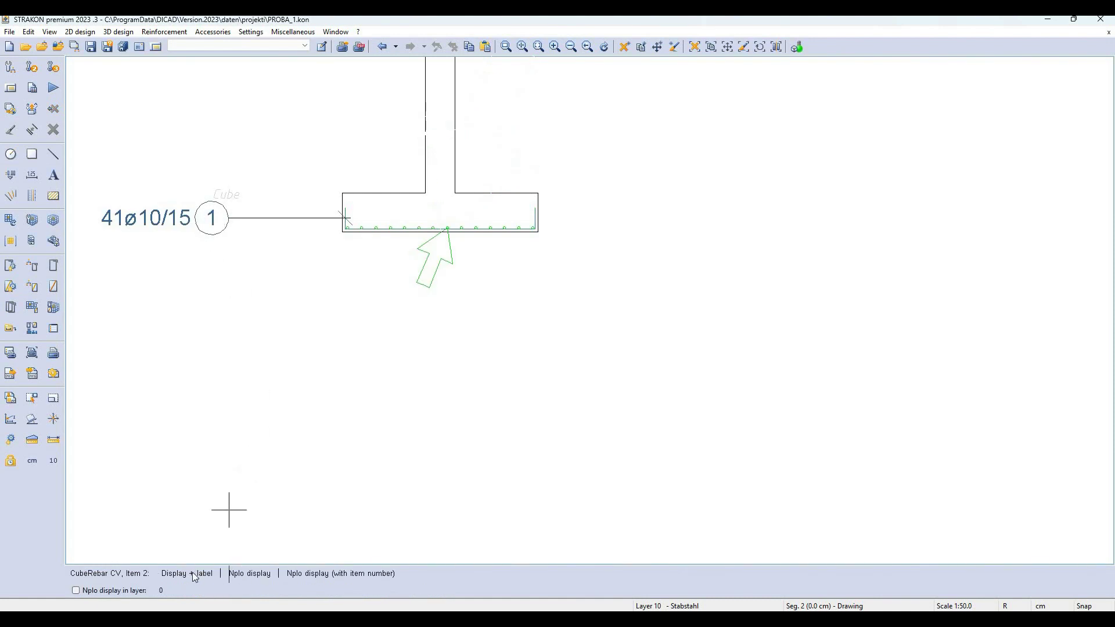
key("Return")
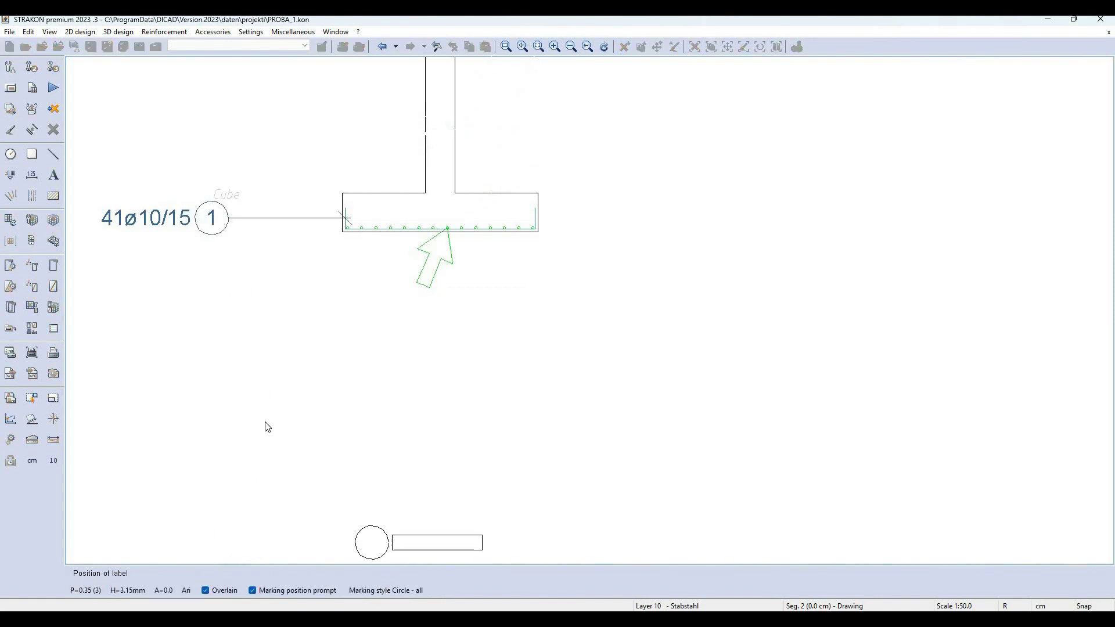
right_click(254, 425)
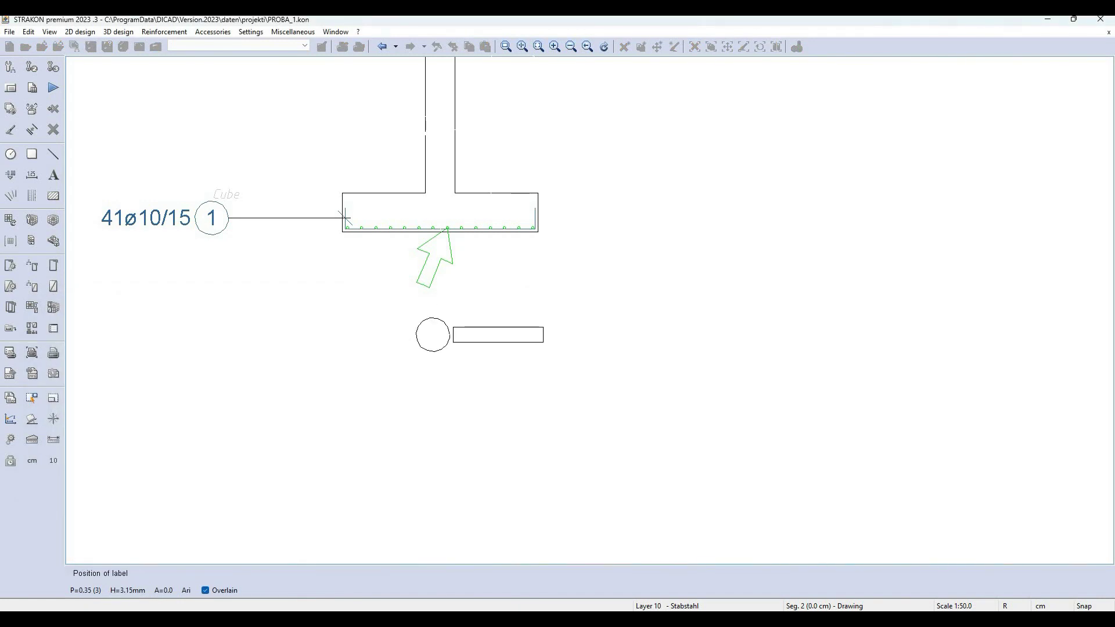
key("Return")
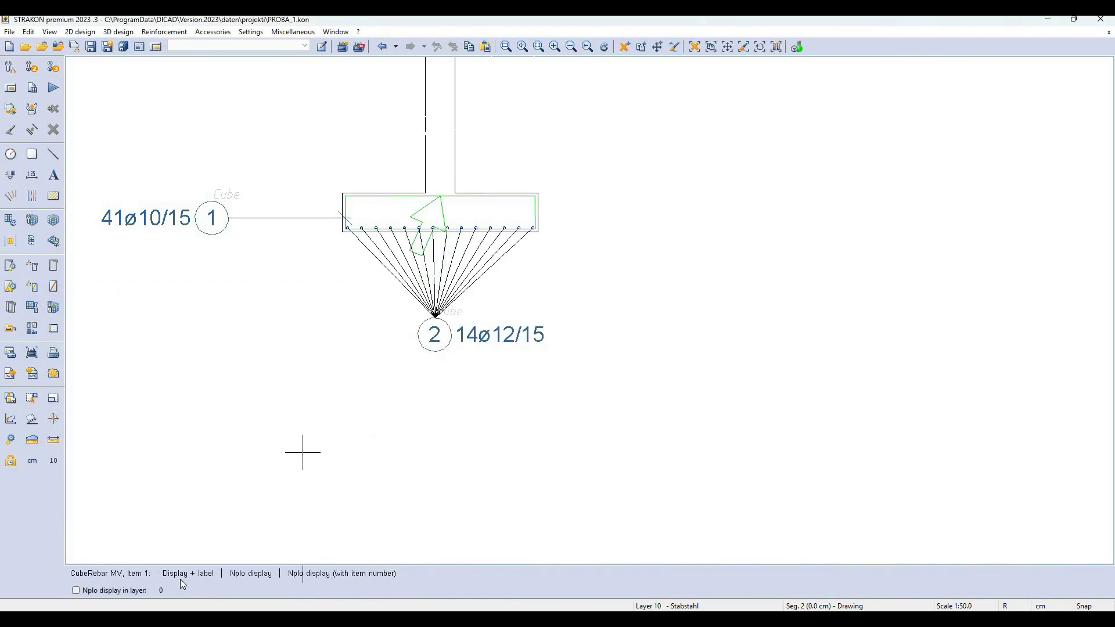
Step: Place the 41ø10/15 label right of the footing and the 6ø12/15 position 2 label upper left
key("Return")
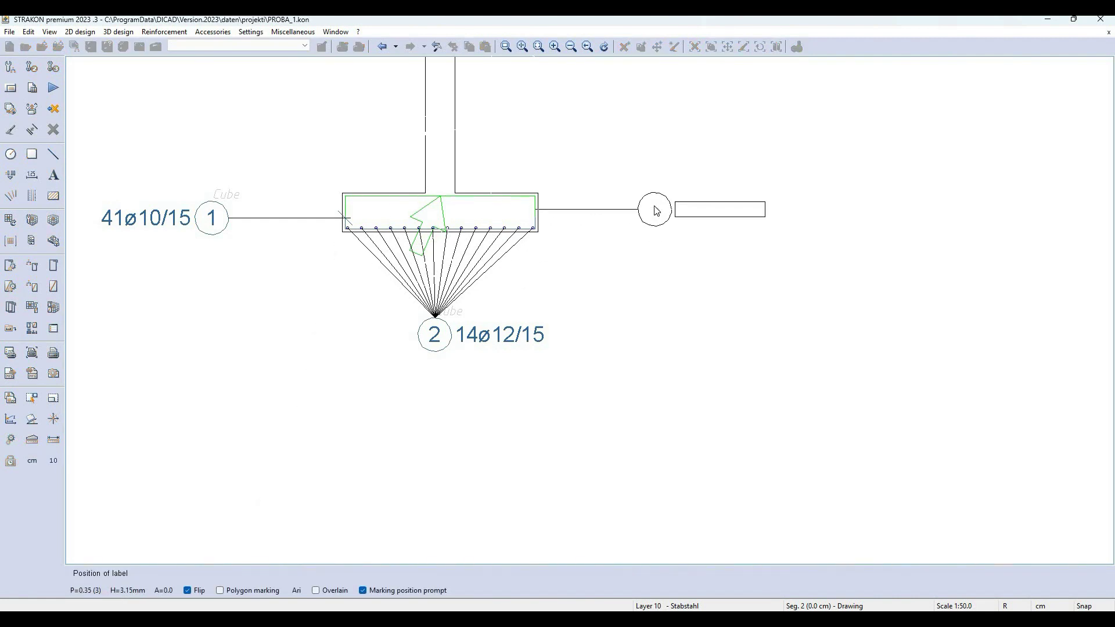
left_click(648, 209)
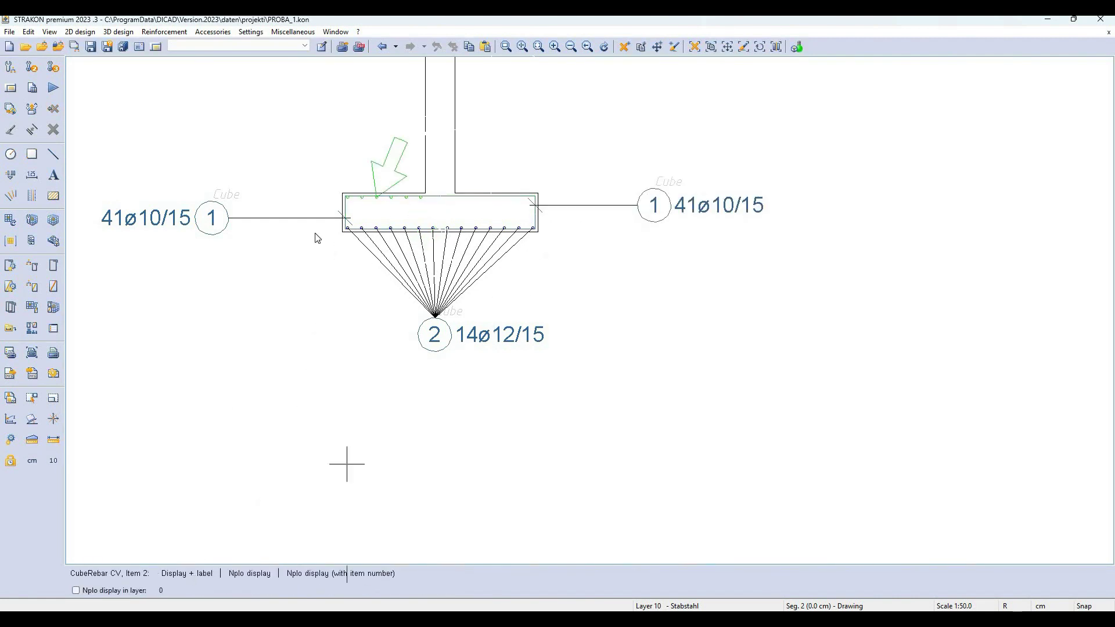
key("Return")
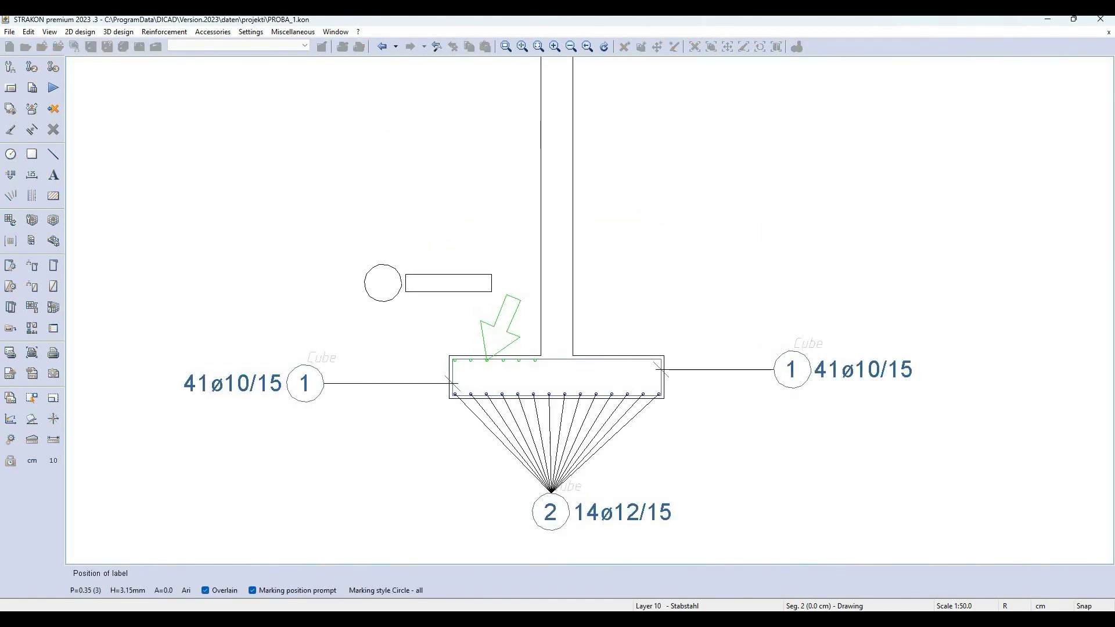
left_click(377, 285)
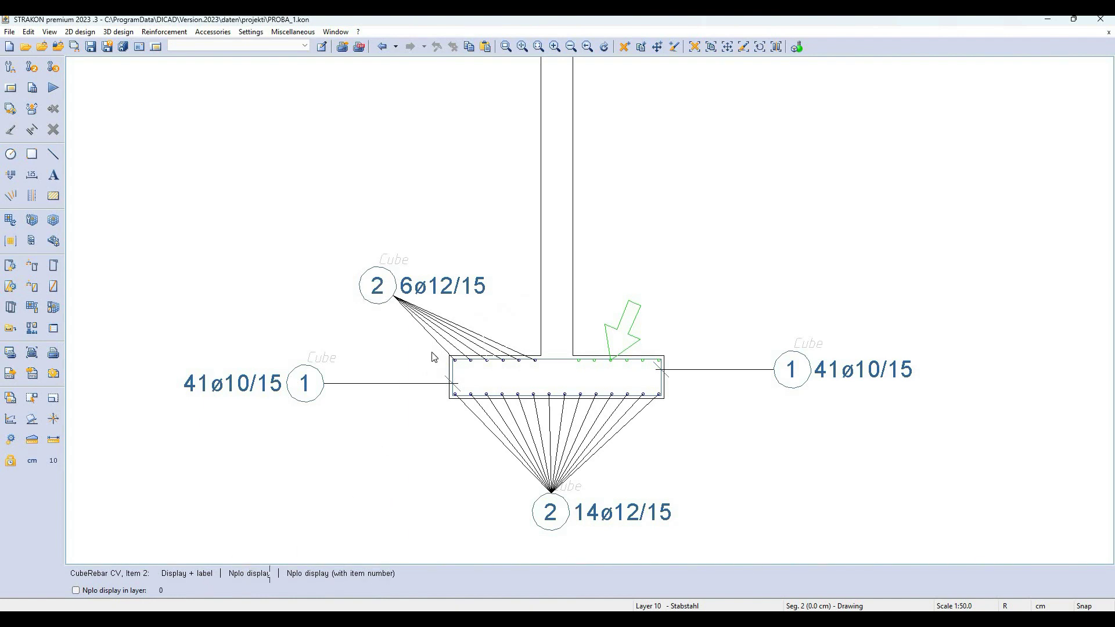
key("Return")
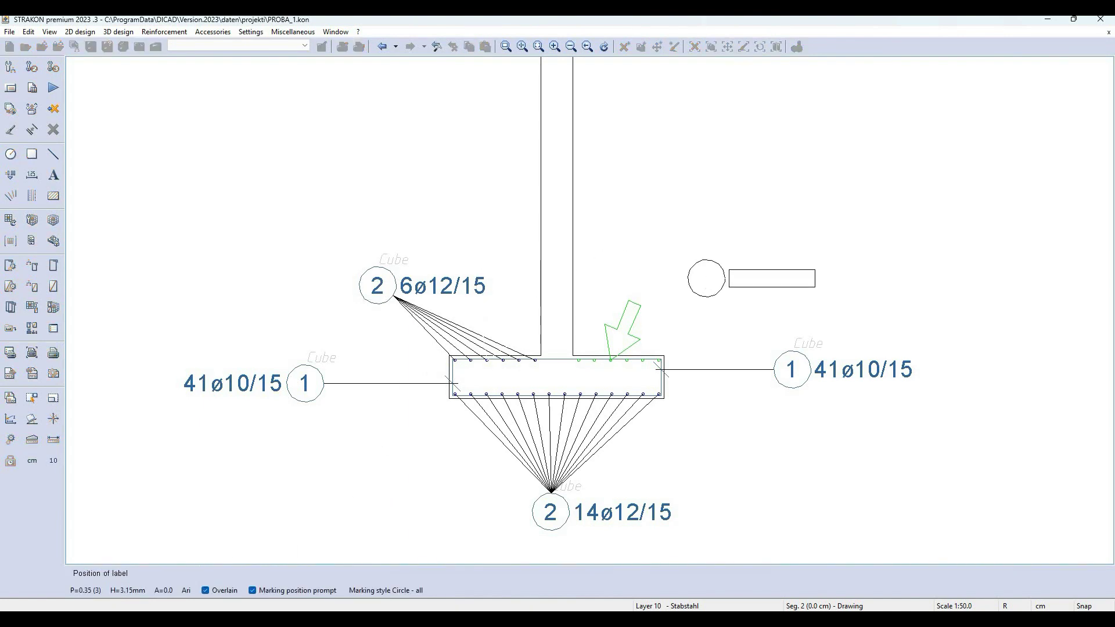
Step: Label position 2 right of the wall and position 3 (41ø10/15) on both sides of the wall top, then begin position 4
left_click(706, 278)
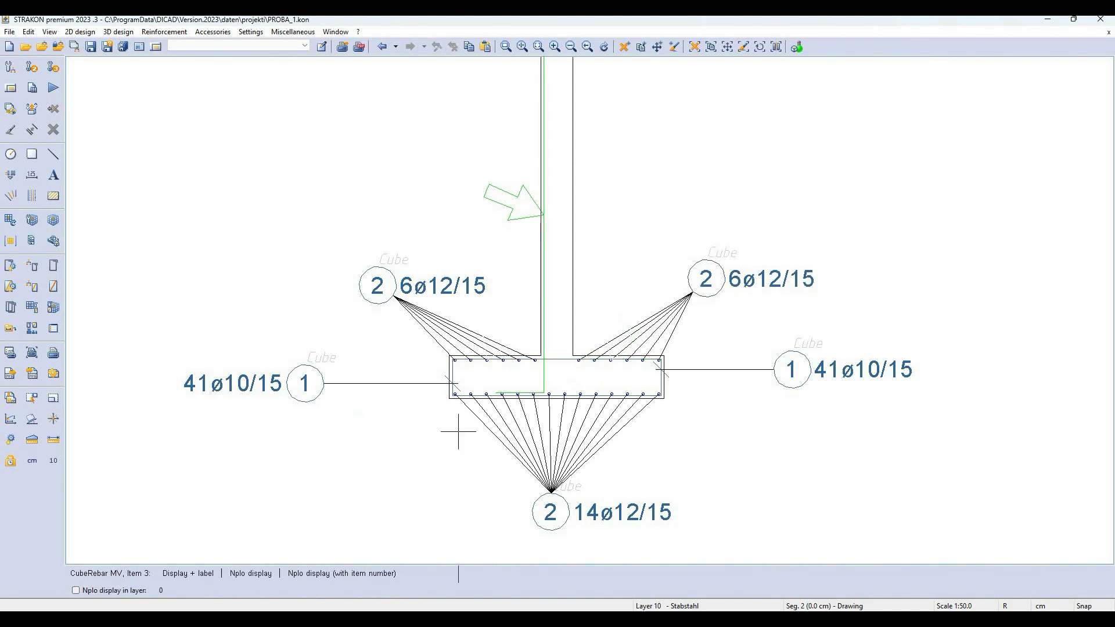
middle_click_drag(346, 417, 260, 487)
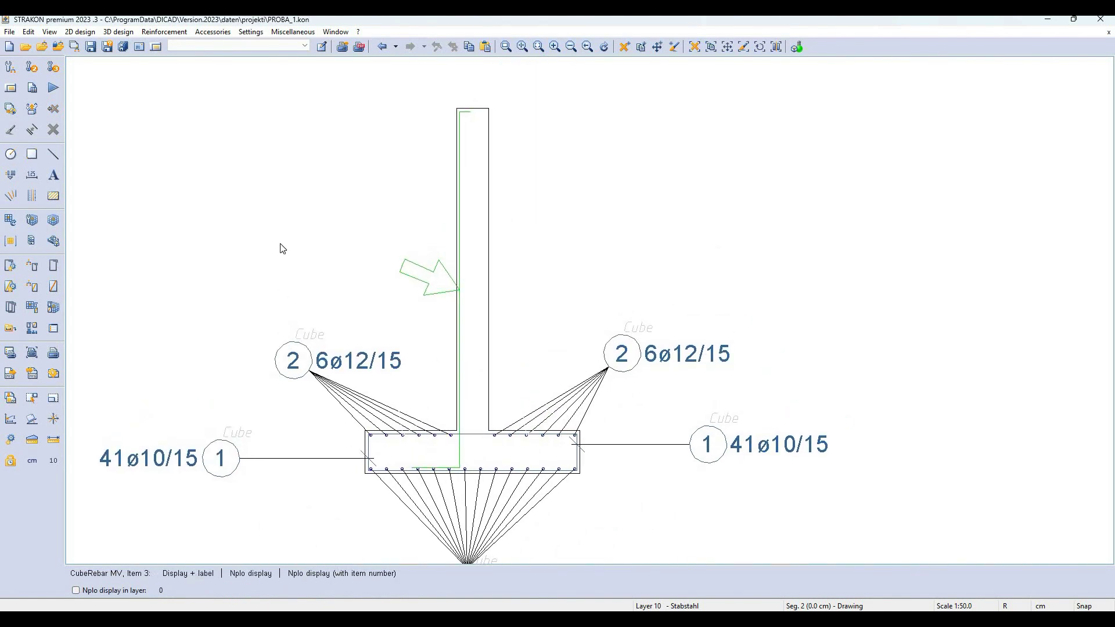
key("Return")
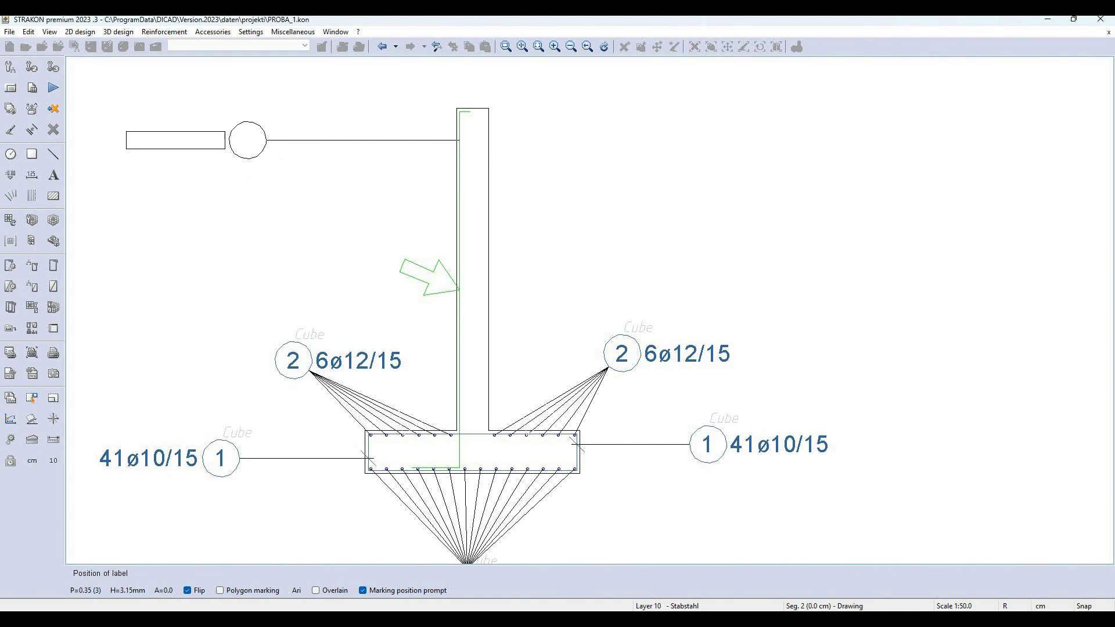
scroll(254, 140, "down", 1)
middle_click_drag(247, 132, 325, 204)
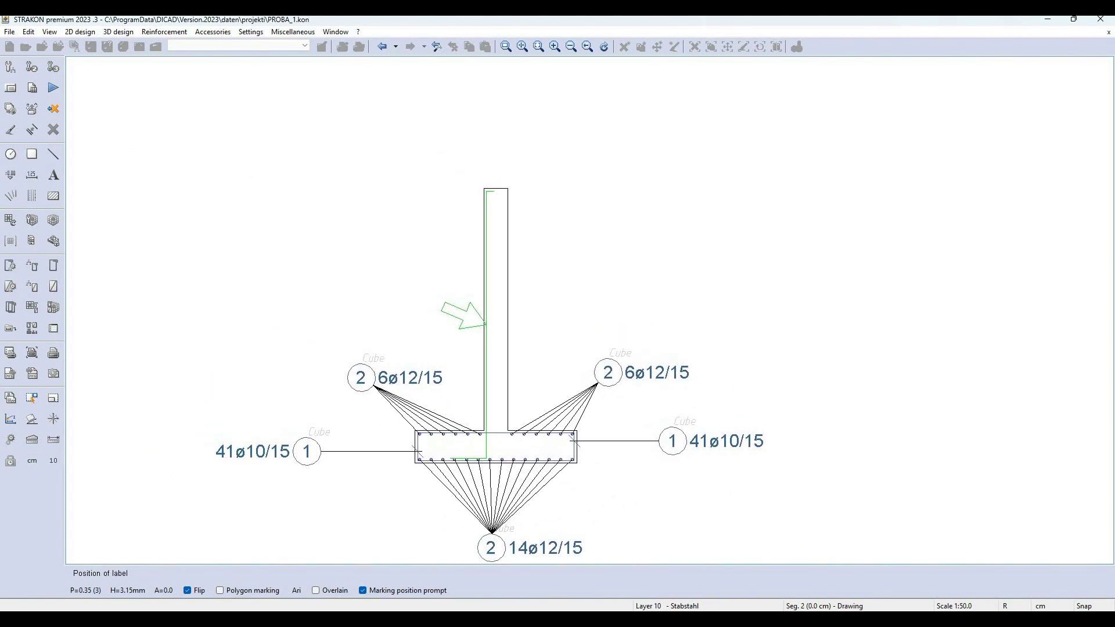
left_click(437, 217)
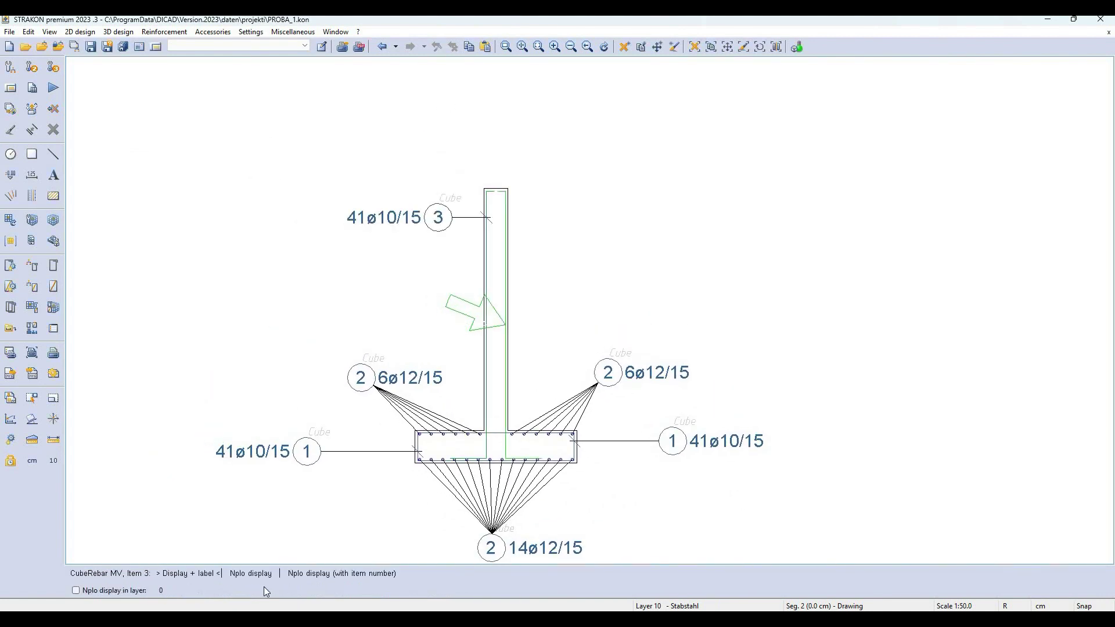
key("Return")
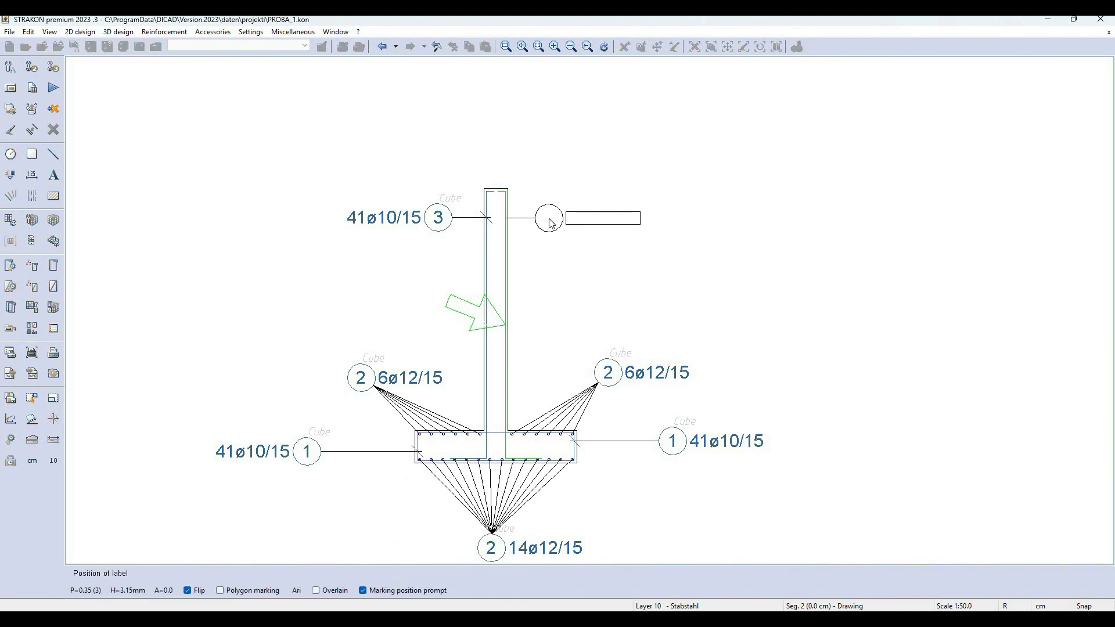
left_click(549, 217)
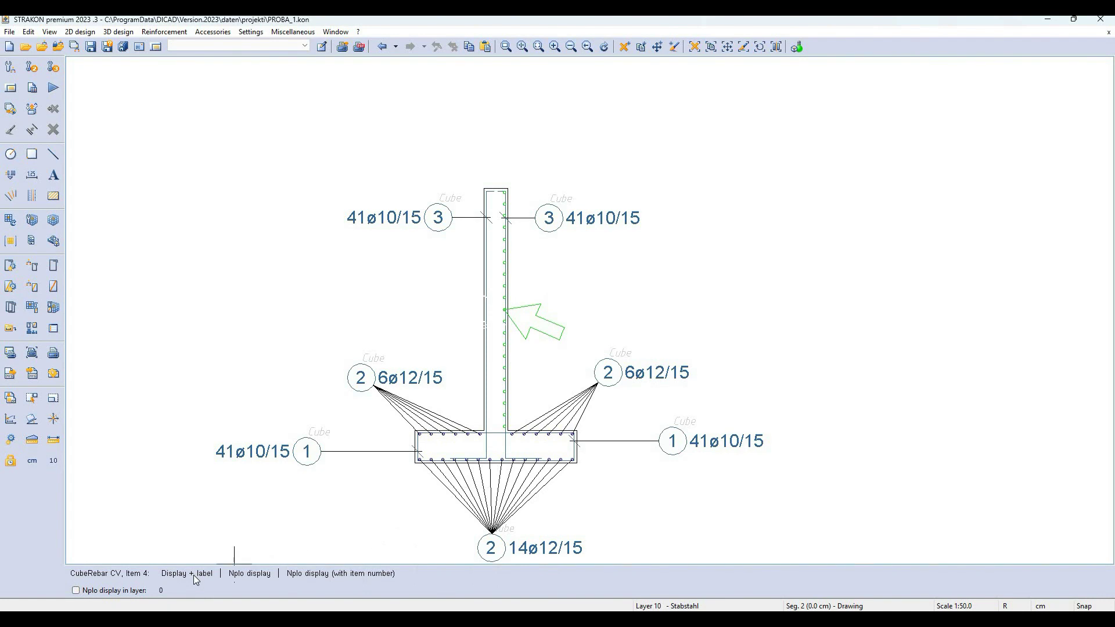
left_click(194, 575)
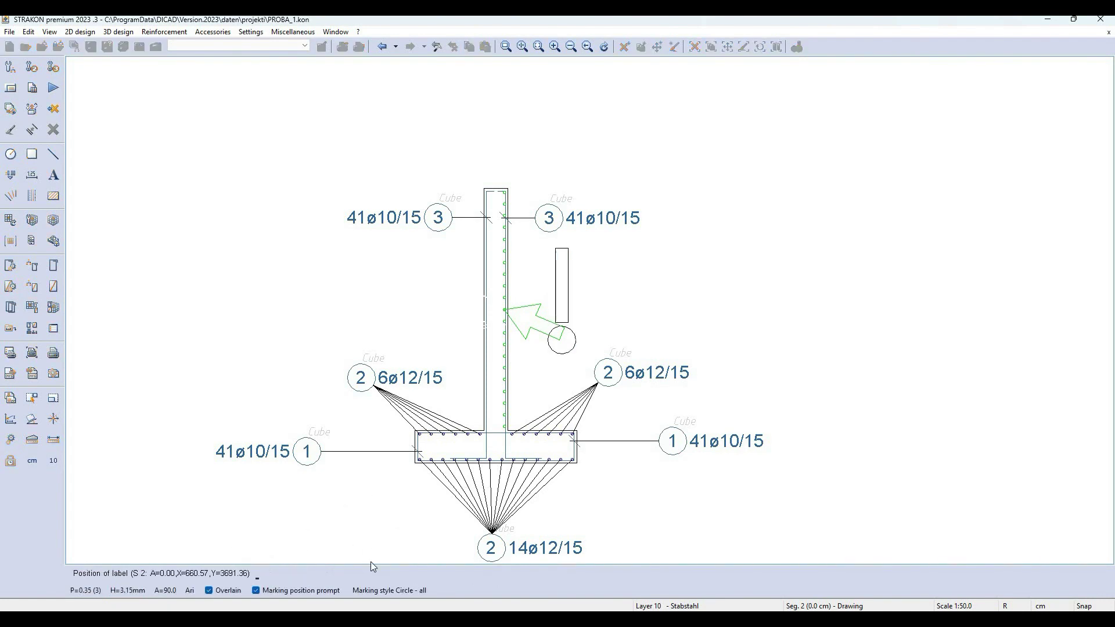
left_click(343, 373)
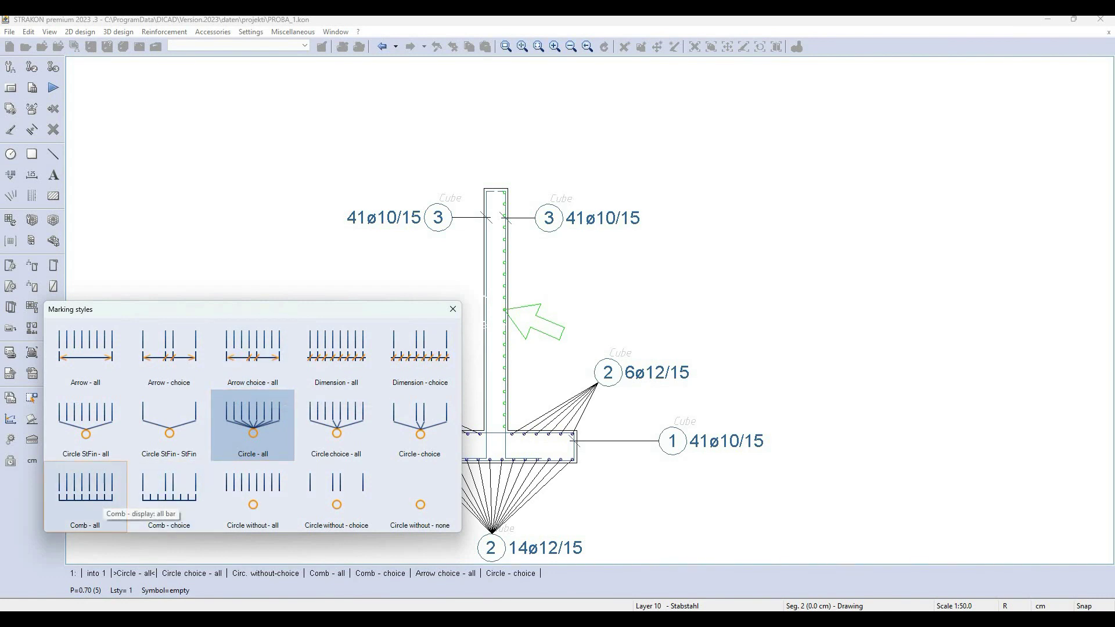
Step: Mark position 4 (21ø10/15) with the 'Comb - all' marking style on both sides
key("Return")
left_click(835, 370)
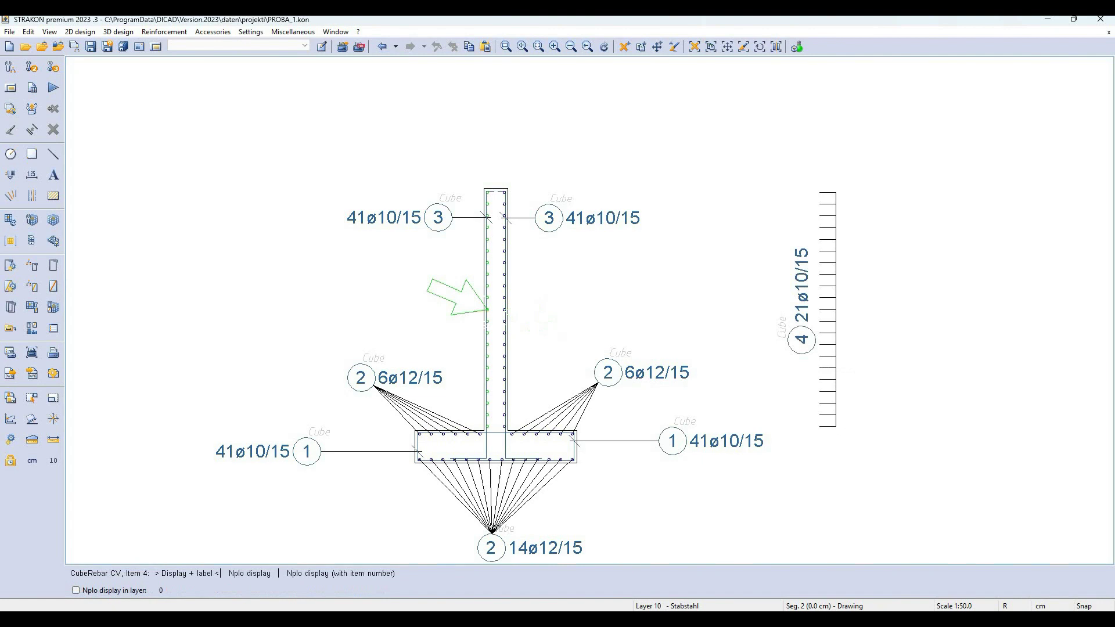
left_click(187, 574)
left_click(106, 445)
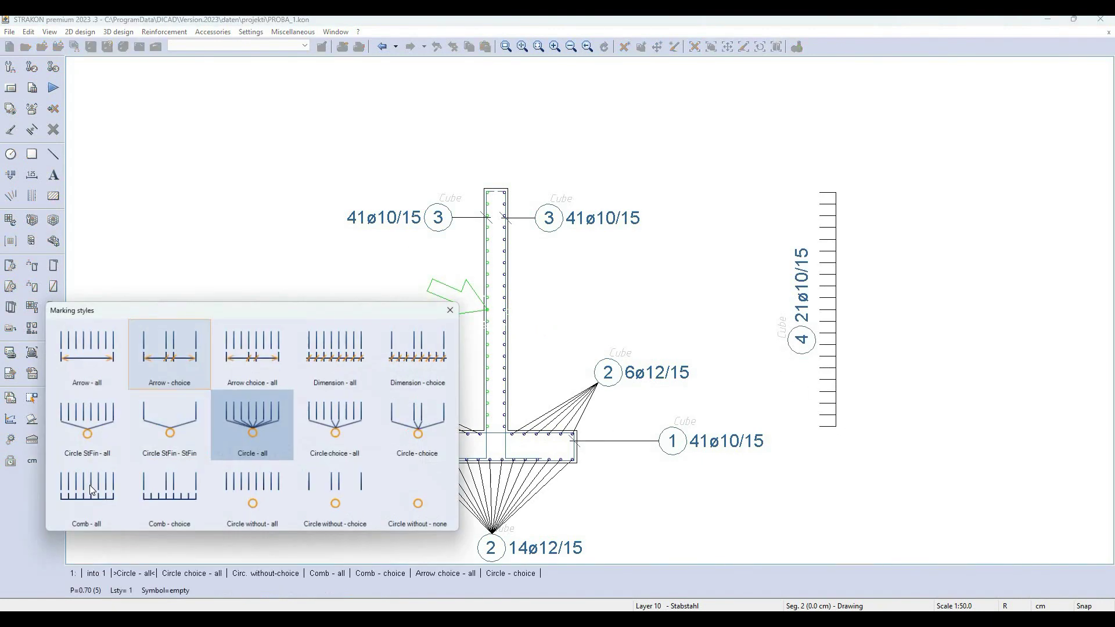
left_click(85, 496)
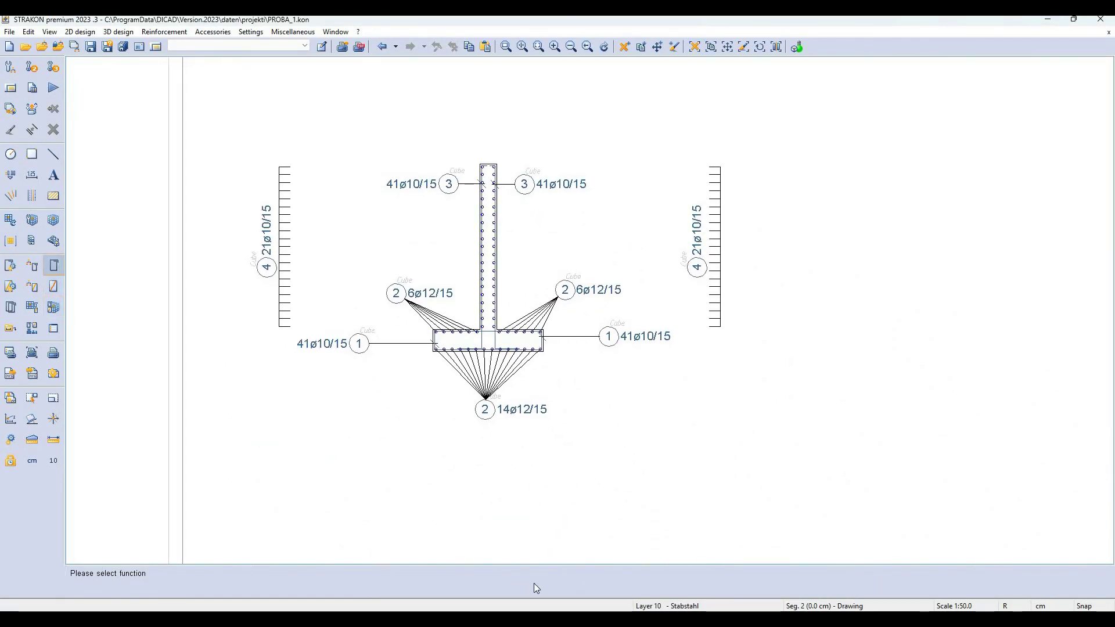
left_click(53, 265)
Step: Place a list of all four bar positions (1–4) with bending shapes below the section
left_click(534, 573)
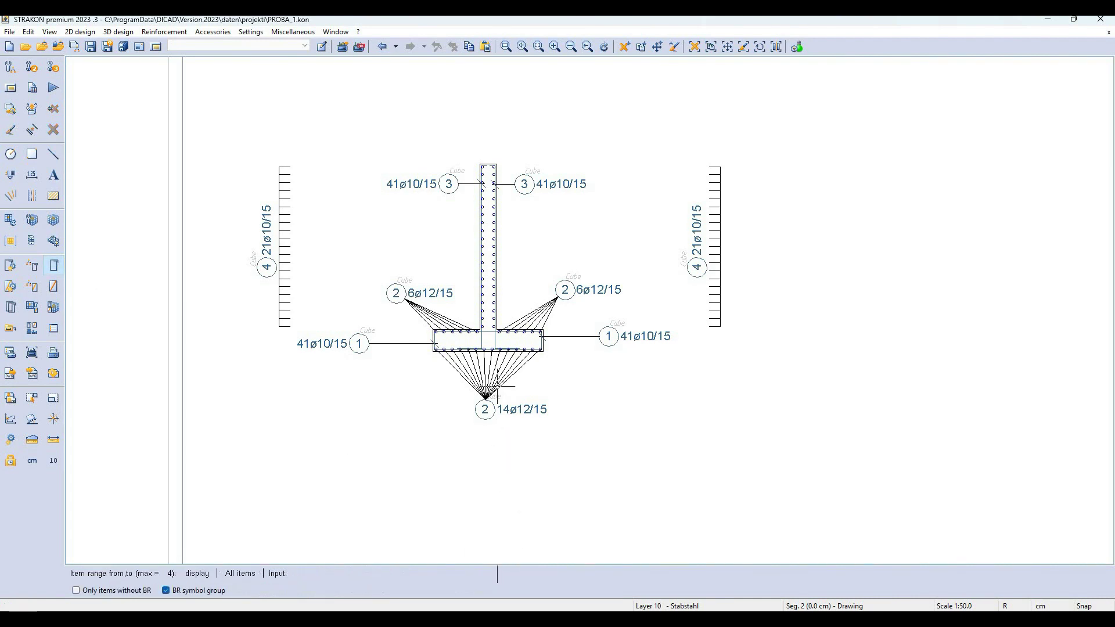
key("Return")
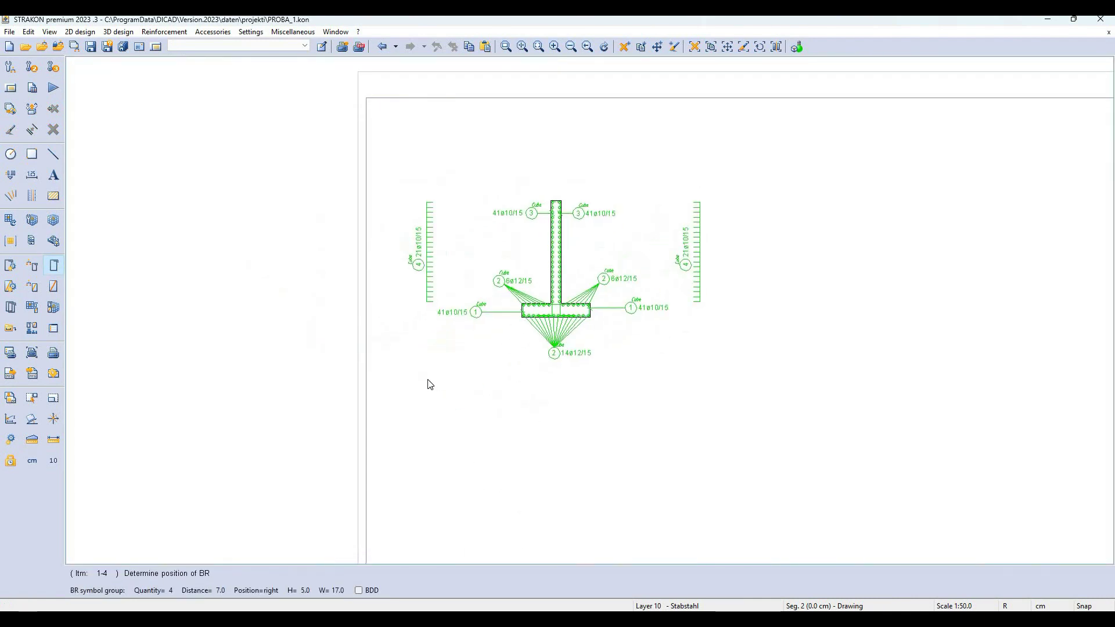
left_click(430, 384)
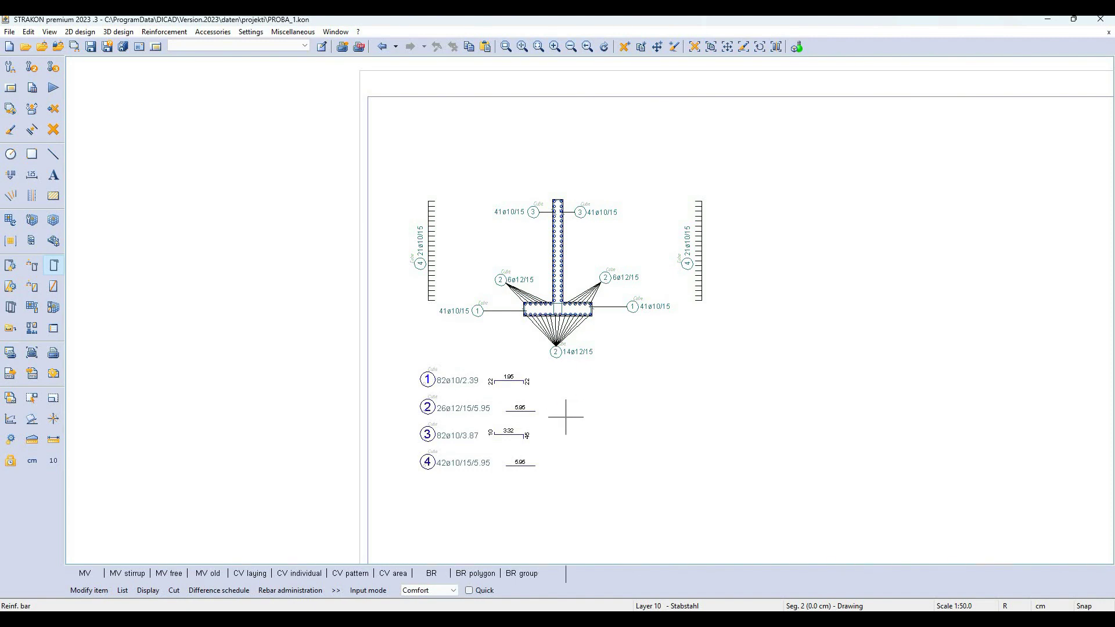
scroll(565, 416, "up", 2)
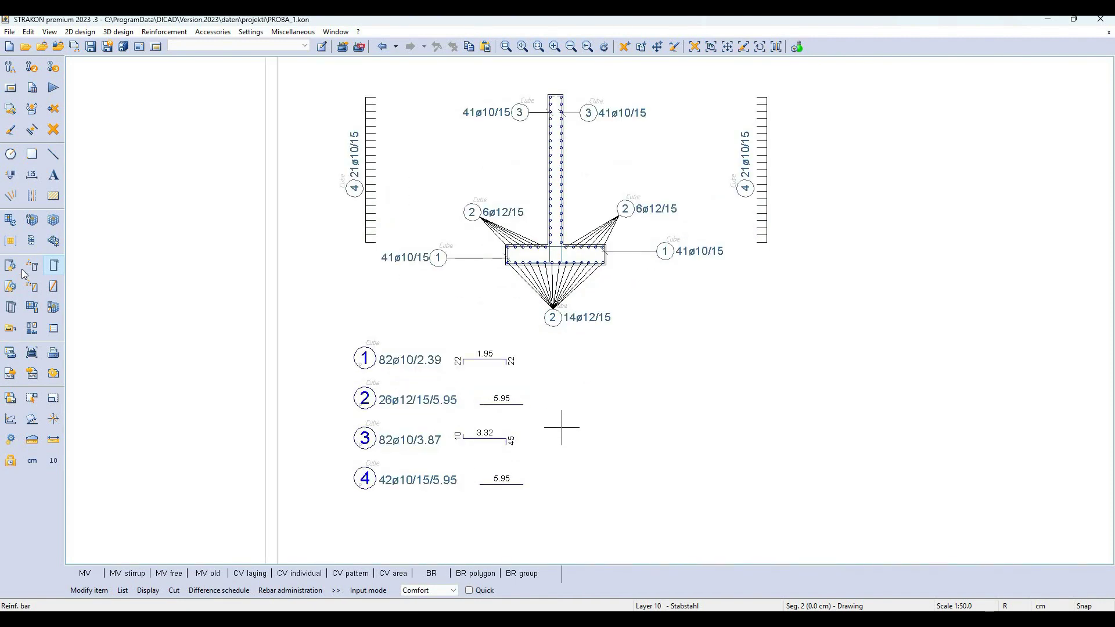
Step: Start placing reinforcement schedules from the Reinforcement schedules Place function
left_click(52, 328)
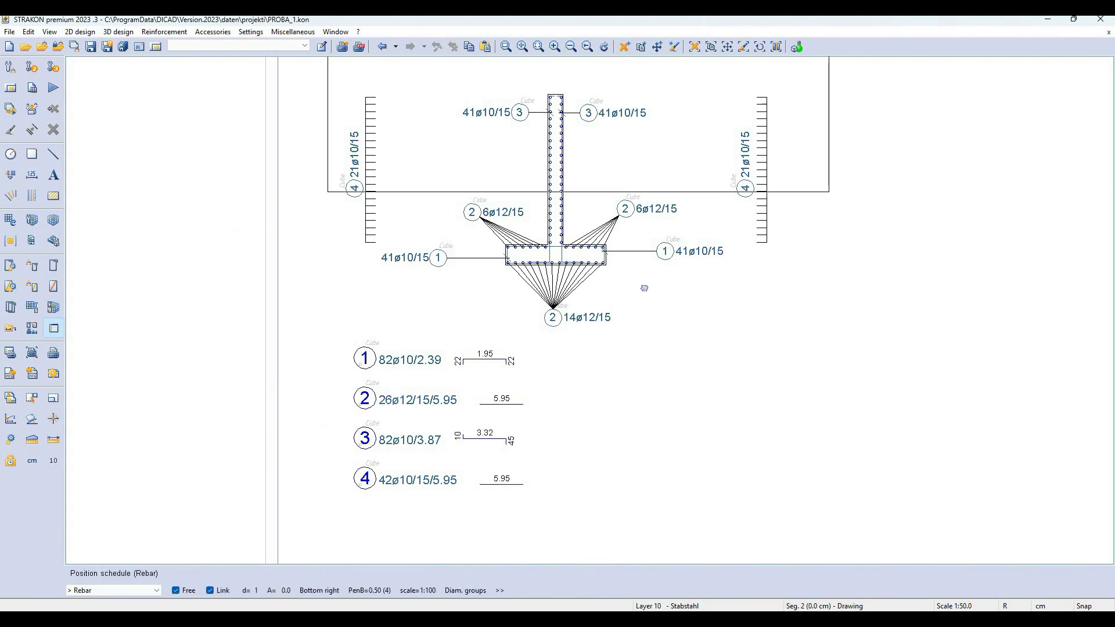
scroll(639, 337, "down", 3)
scroll(620, 412, "up", 1)
Step: Place the Rebar, Rebar with bending shape, B500B Rebar totals and Bending shapes schedules below the bar list
left_click(633, 471)
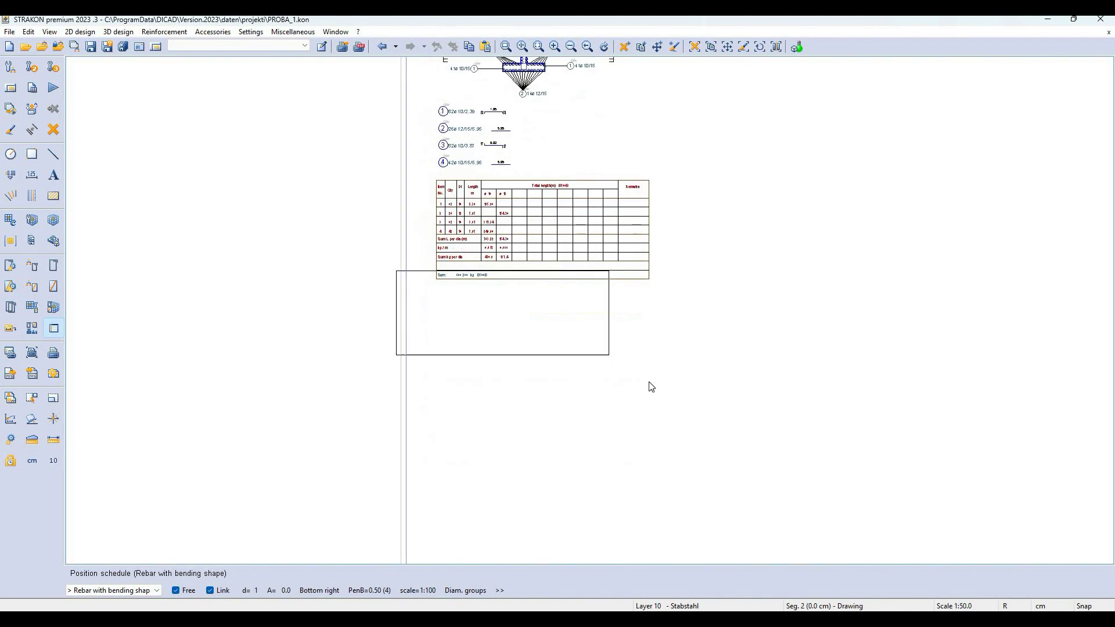
left_click(649, 381)
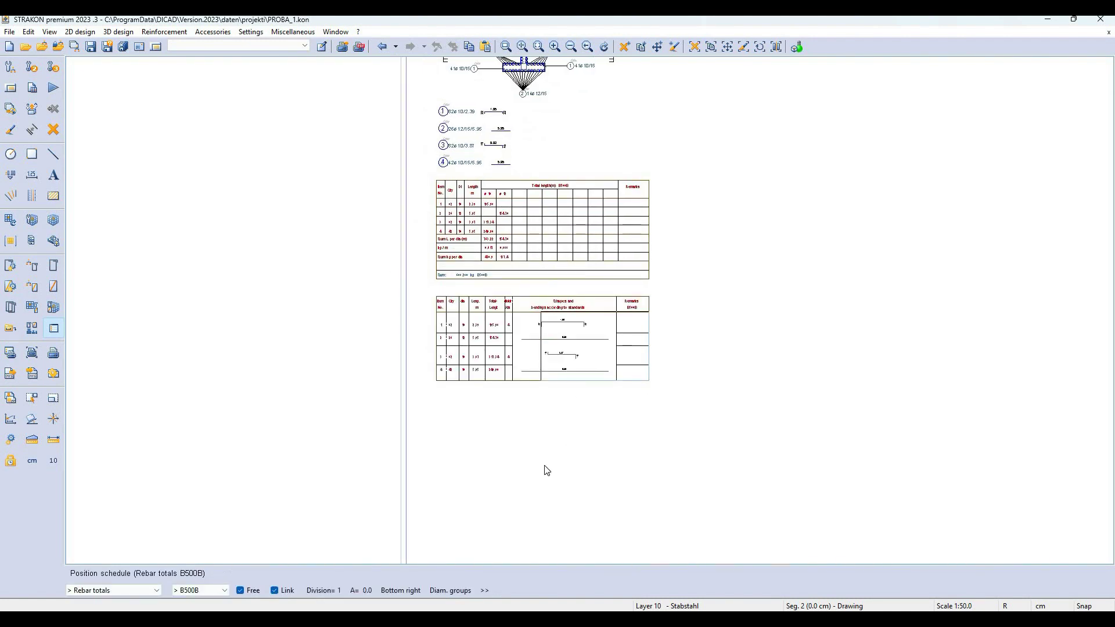
left_click(642, 398)
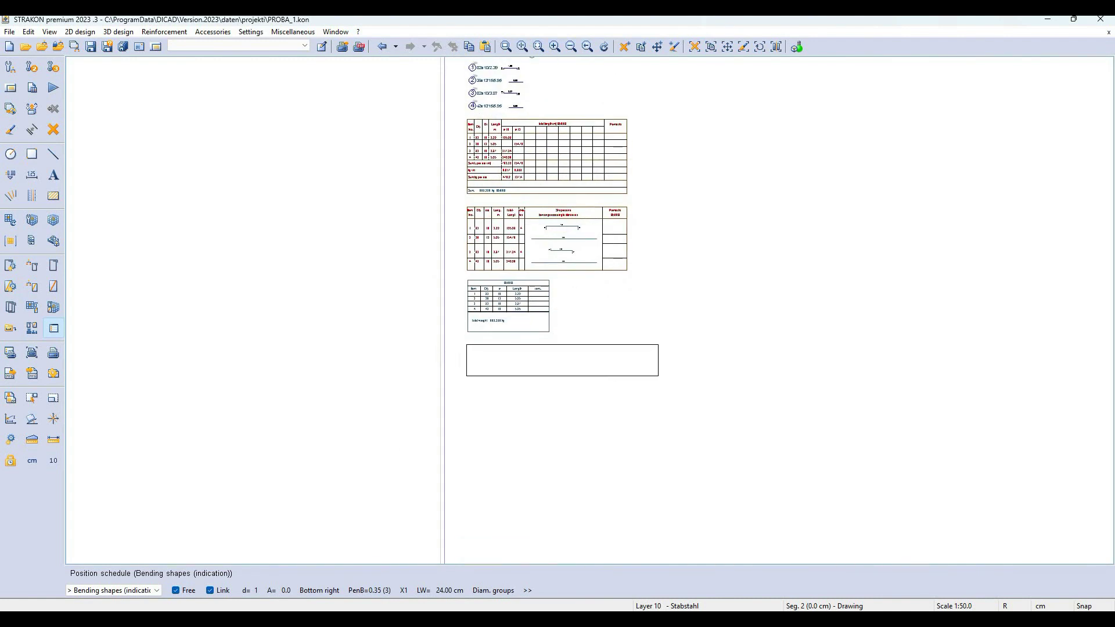
left_click(658, 402)
right_click(743, 205)
left_click(778, 213)
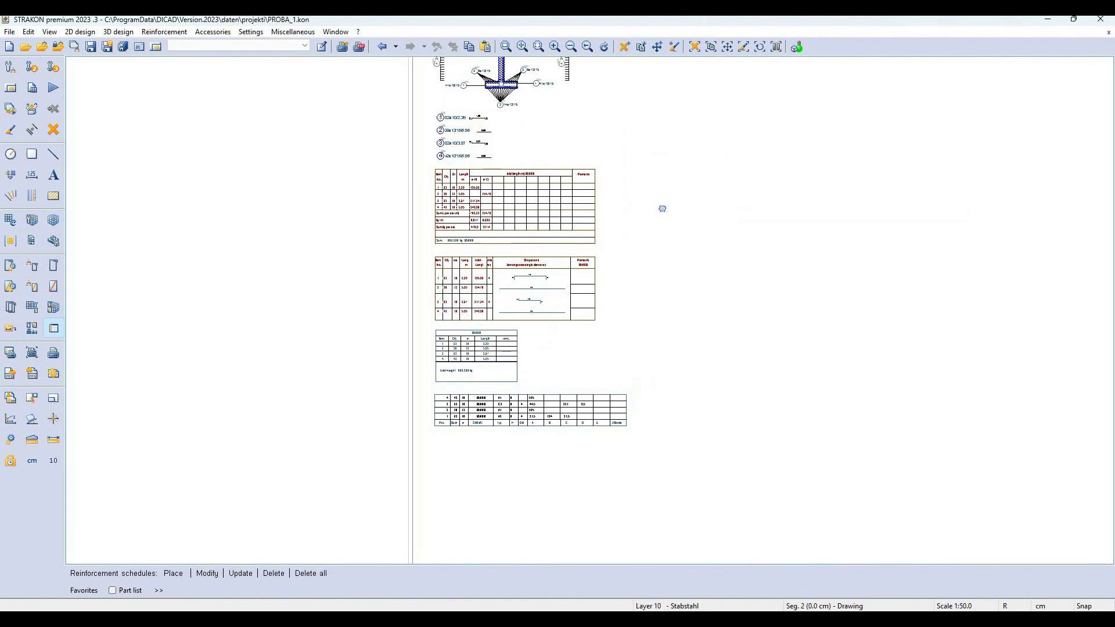
scroll(521, 202, "up", 3)
scroll(520, 202, "up", 2)
scroll(528, 242, "up", 2)
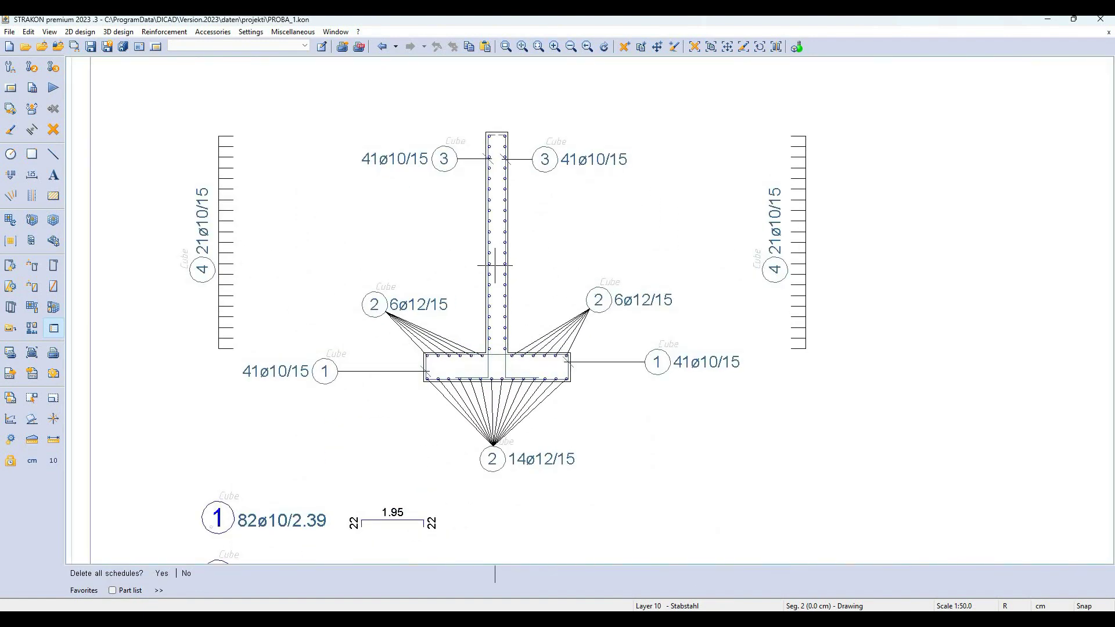
middle_click_drag(549, 408, 659, 229)
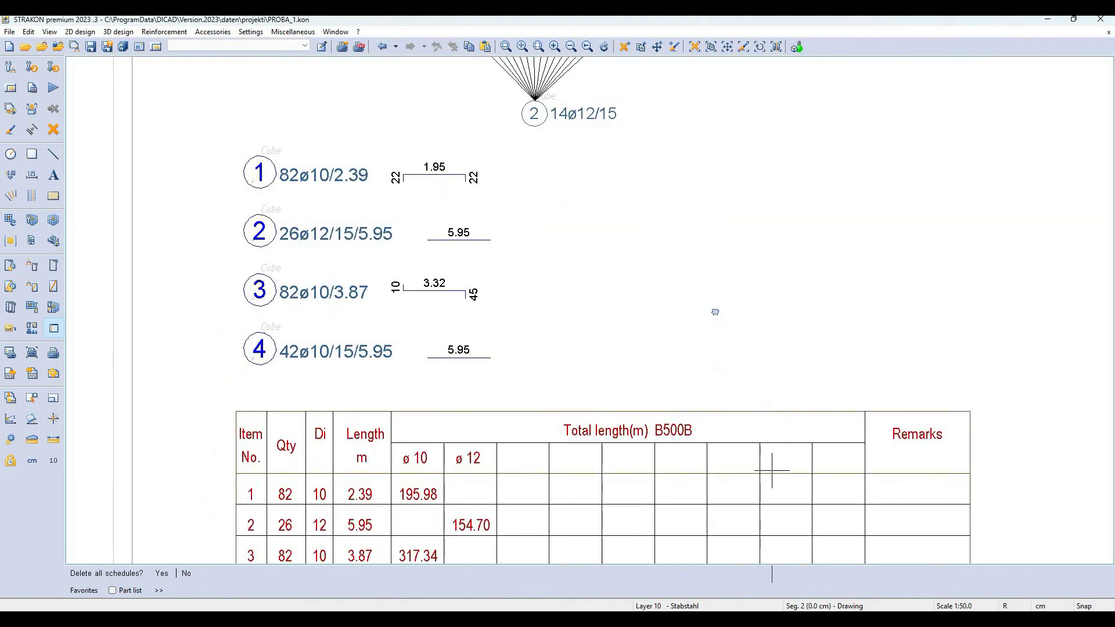
middle_click_drag(715, 312, 601, 471)
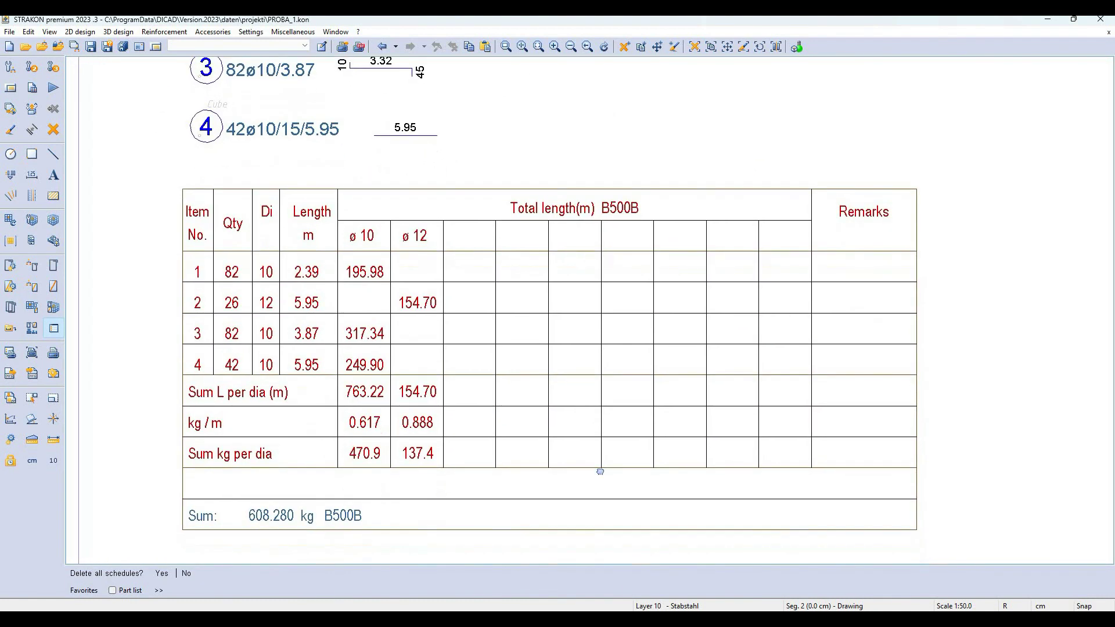
middle_click_drag(600, 473, 583, 110)
middle_click_drag(582, 285, 559, 111)
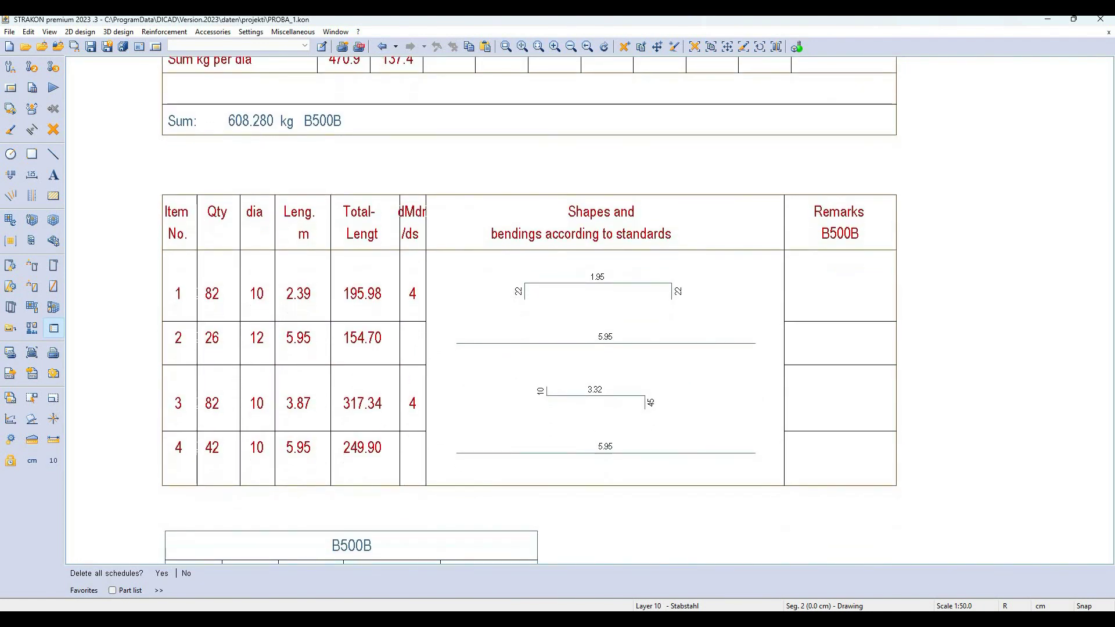
middle_click_drag(631, 500, 633, 291)
middle_click_drag(633, 207, 633, 108)
middle_click_drag(629, 504, 629, 250)
scroll(621, 290, "down", 2)
scroll(458, 451, "down", 2)
scroll(433, 480, "down", 2)
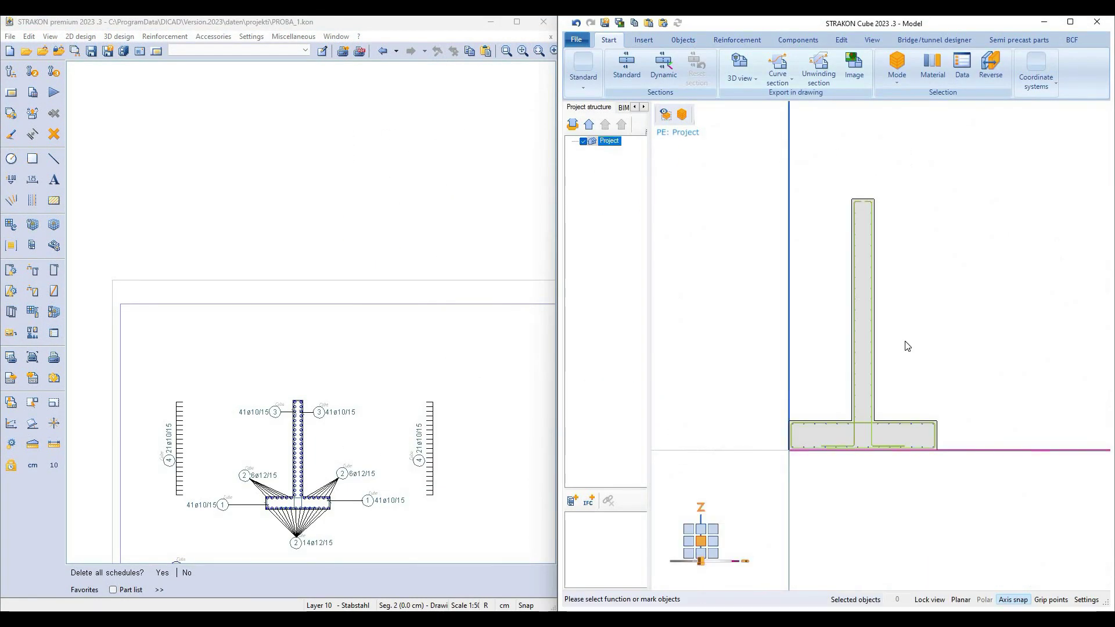
Step: Activate the 2D drawing beside the Cube model and nudge it up to centre the section
left_click(360, 486)
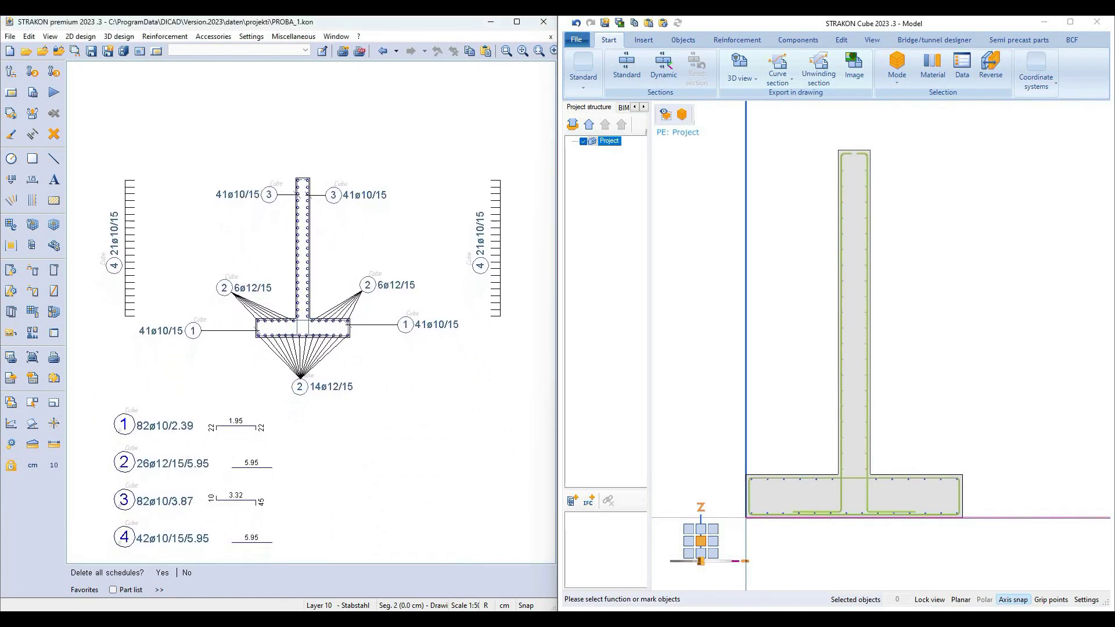
middle_click_drag(360, 328, 363, 304)
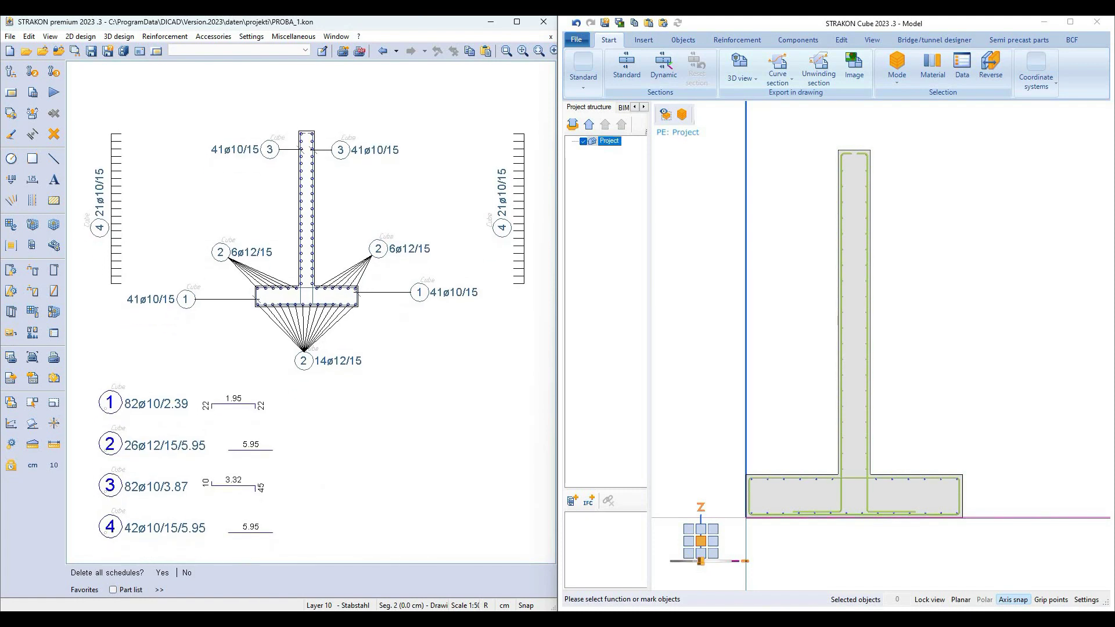